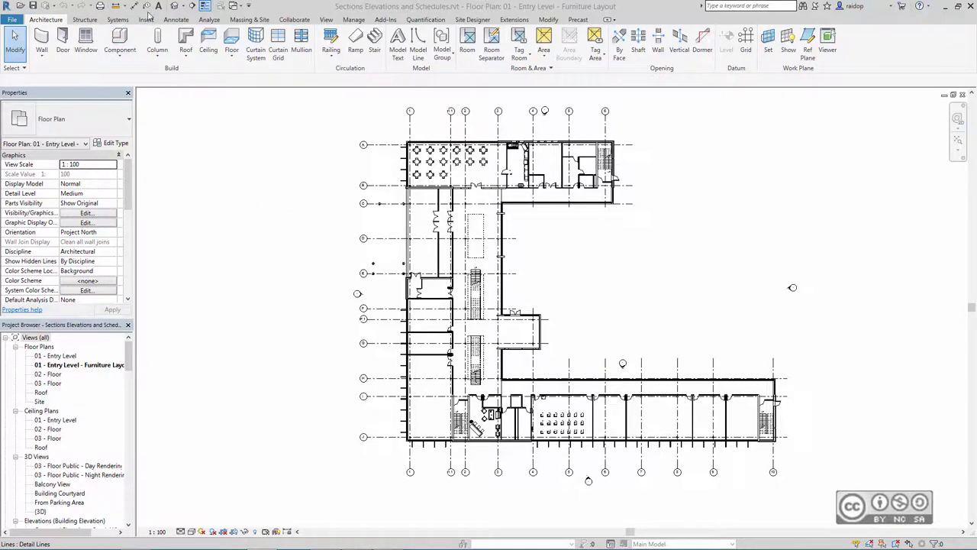
# Adjust the annotation category visibility for the plan in Visibility/Graphics Overrides
pyautogui.click(326, 20)
pyautogui.click(81, 46)
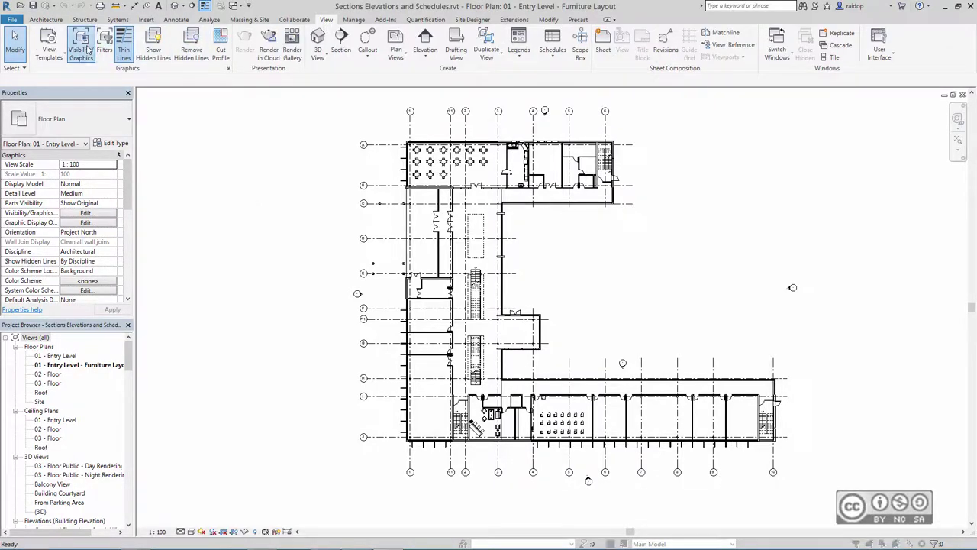
pyautogui.click(652, 126)
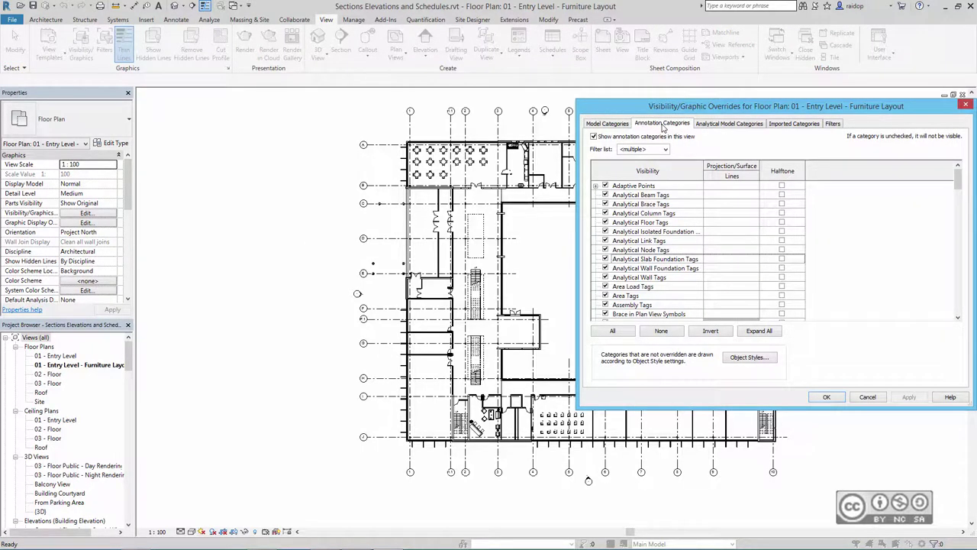
pyautogui.moveTo(958, 182); pyautogui.dragTo(959, 263)
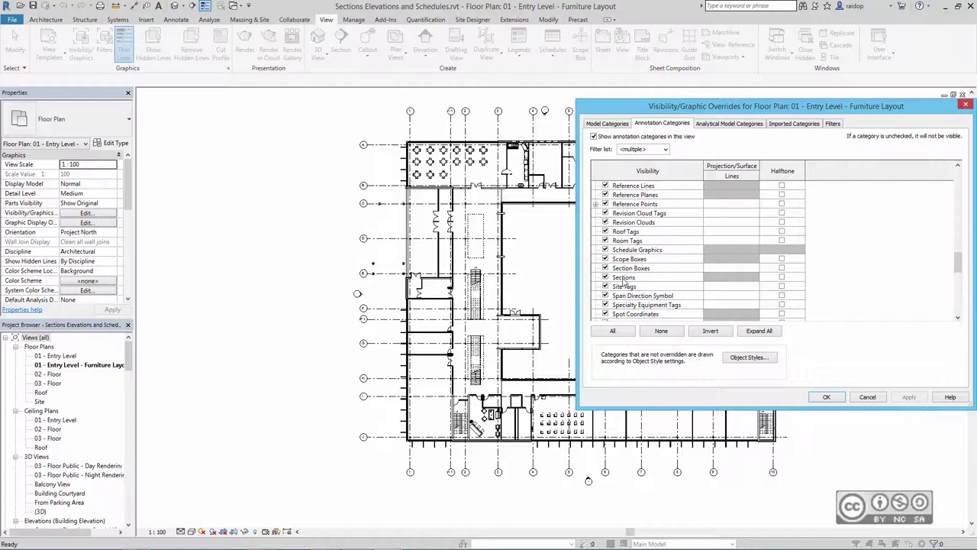
pyautogui.click(837, 398)
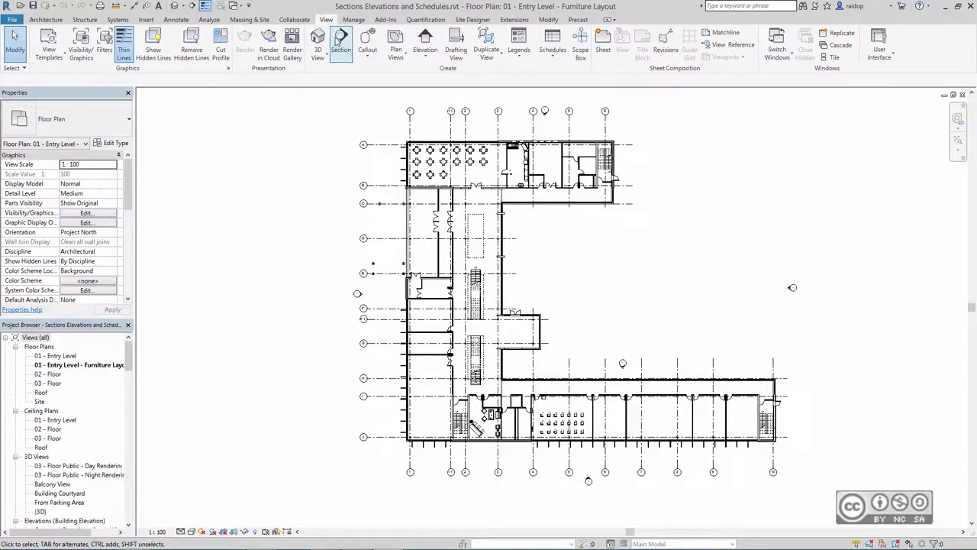
# Draw a Building Section north–south through the west wing near grid line 2
pyautogui.click(336, 41)
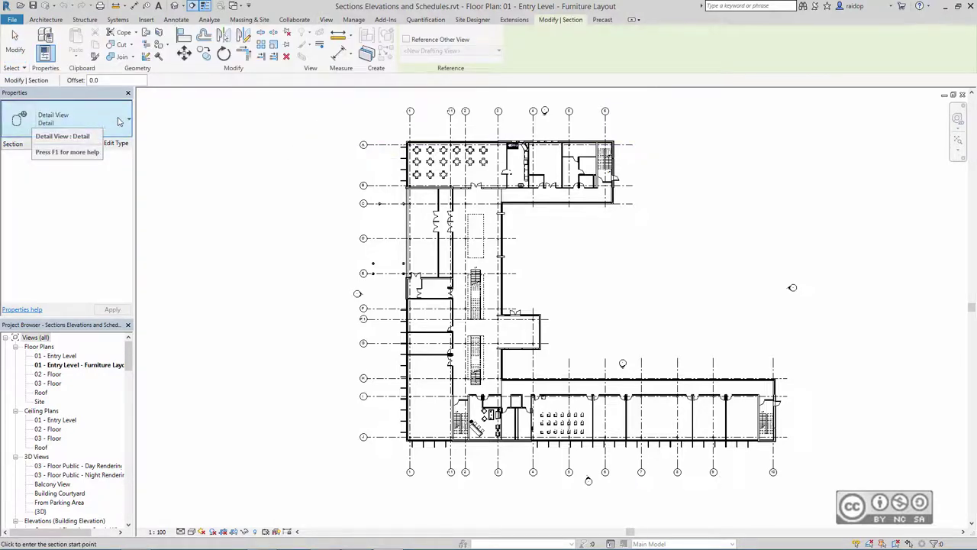
pyautogui.click(118, 120)
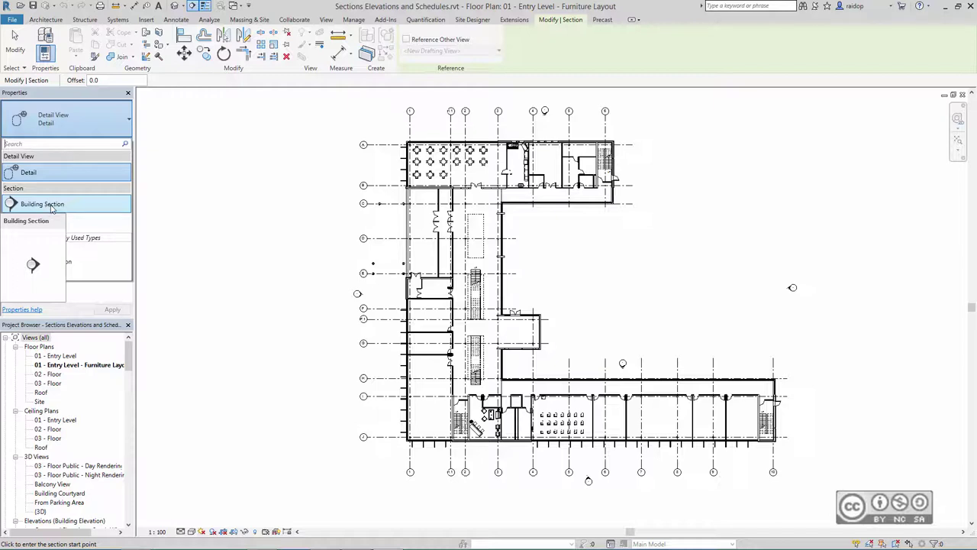
pyautogui.click(46, 206)
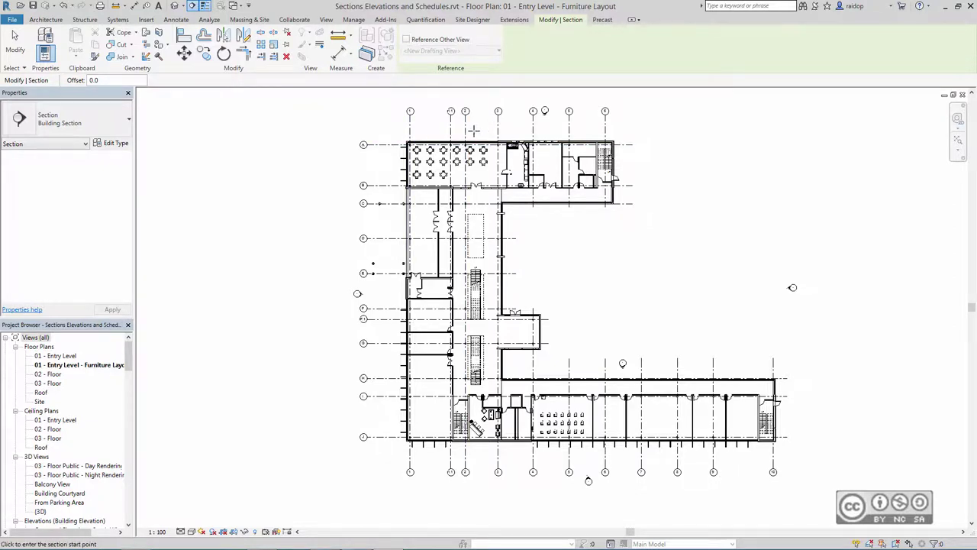
pyautogui.click(473, 128)
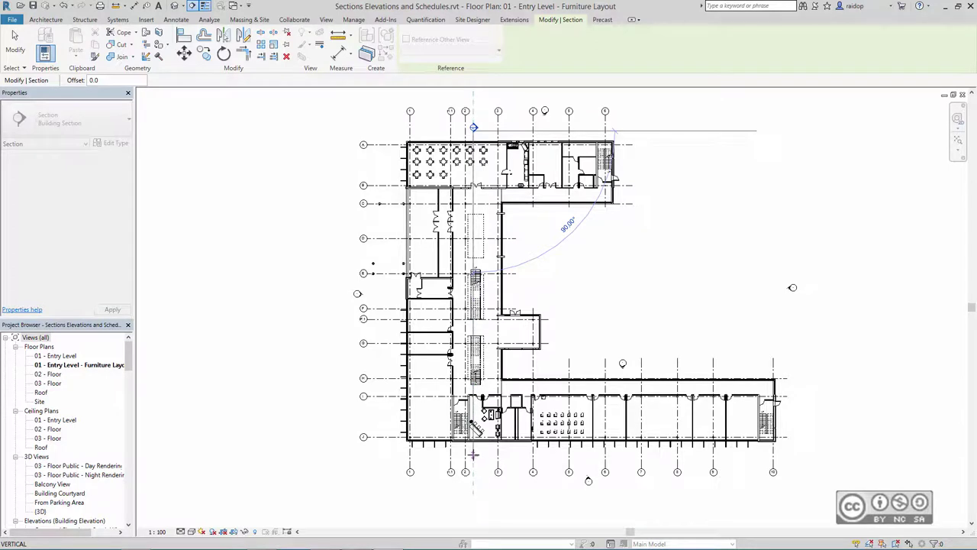
pyautogui.click(473, 455)
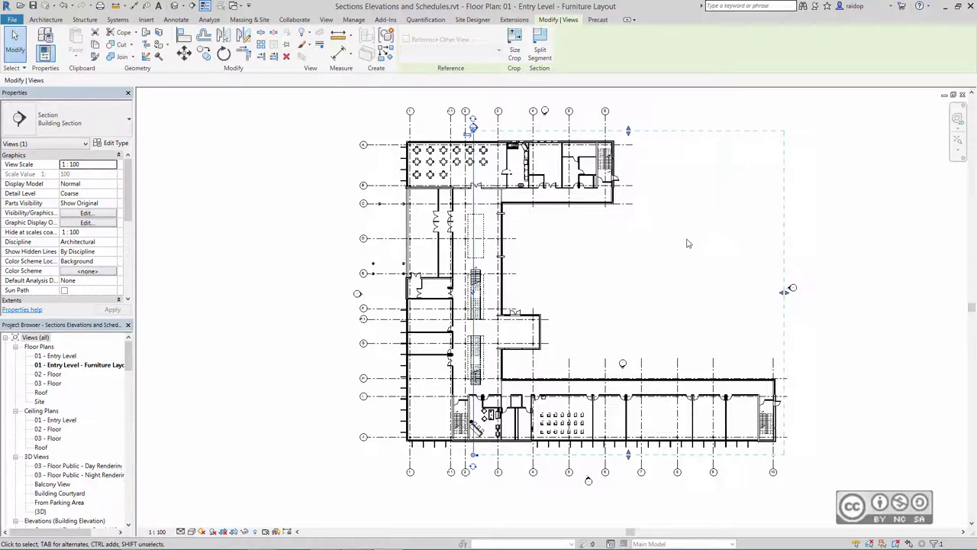
pyautogui.scroll(1, 476, 303)
pyautogui.scroll(1, 476, 304)
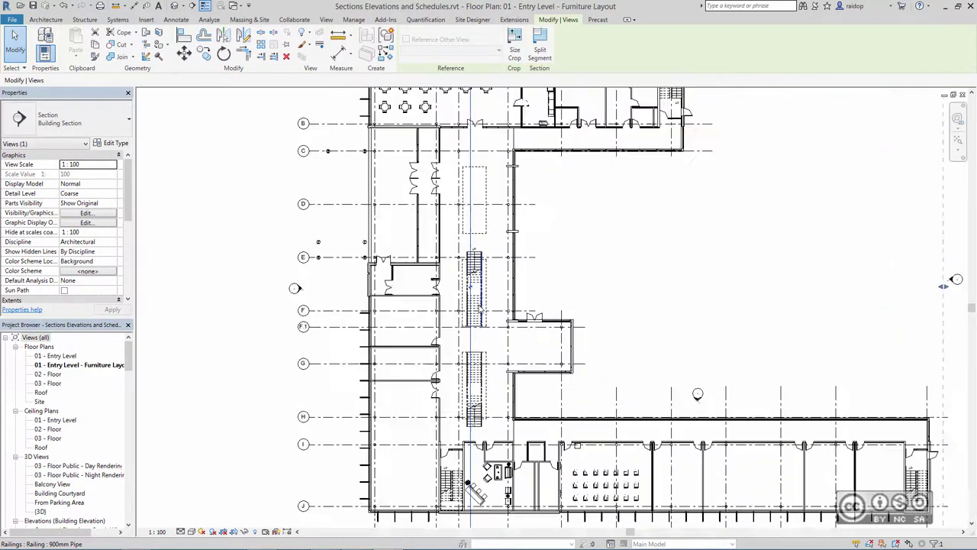
pyautogui.scroll(1, 476, 304)
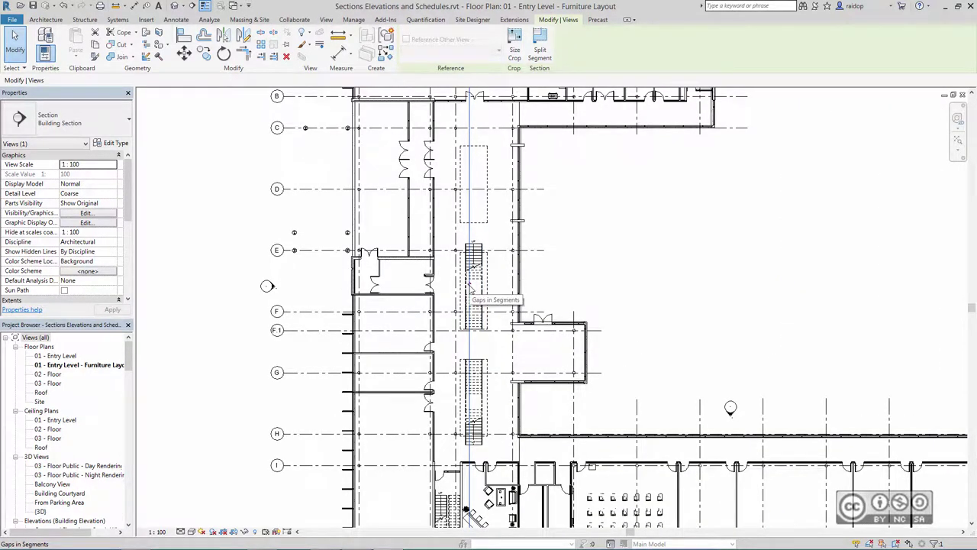
pyautogui.scroll(-1, 563, 281)
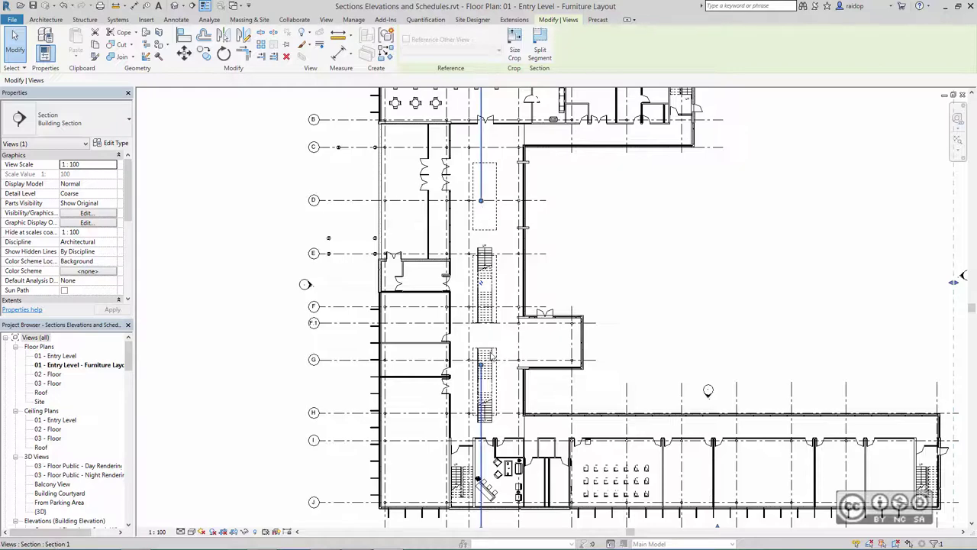
pyautogui.moveTo(493, 235); pyautogui.dragTo(453, 296, button='middle')
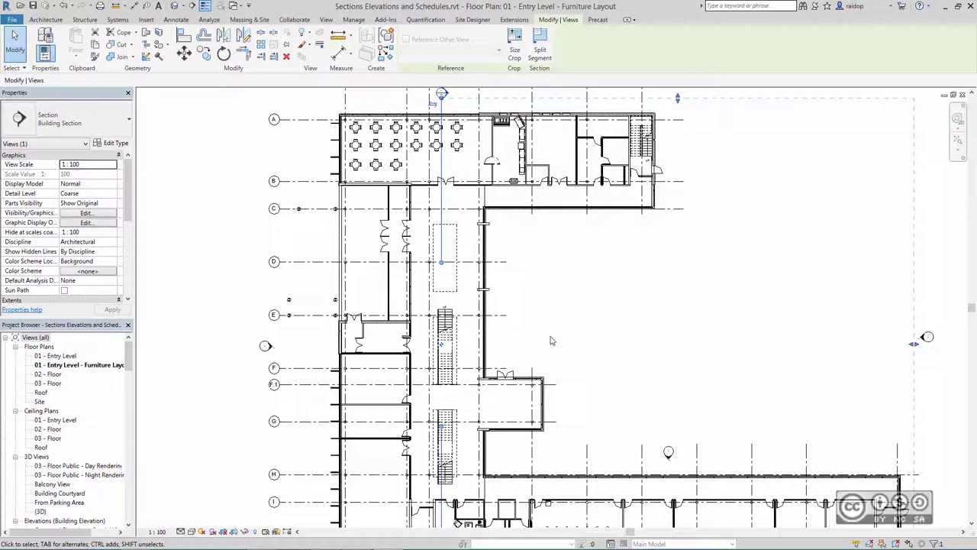
pyautogui.moveTo(445, 352); pyautogui.dragTo(450, 300, button='middle')
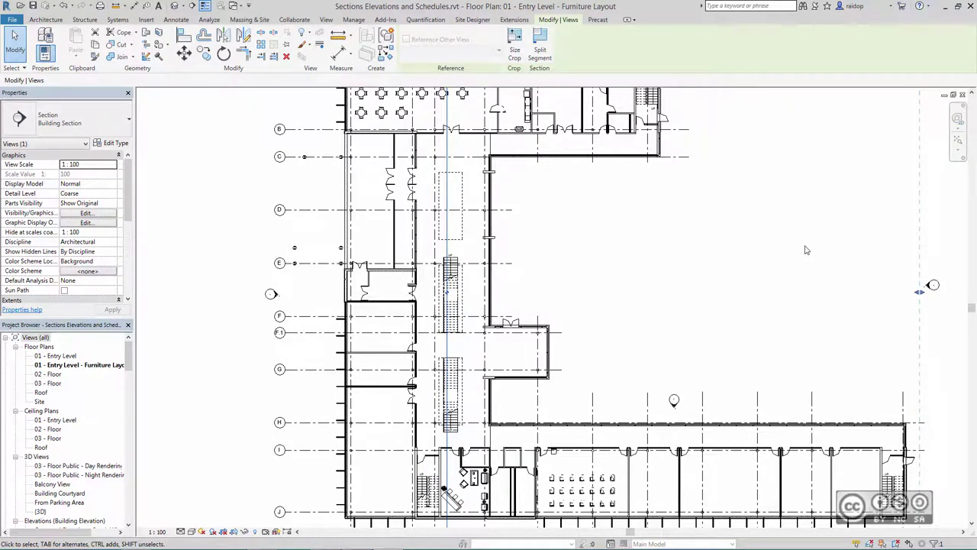
pyautogui.press('z')
pyautogui.press('f')
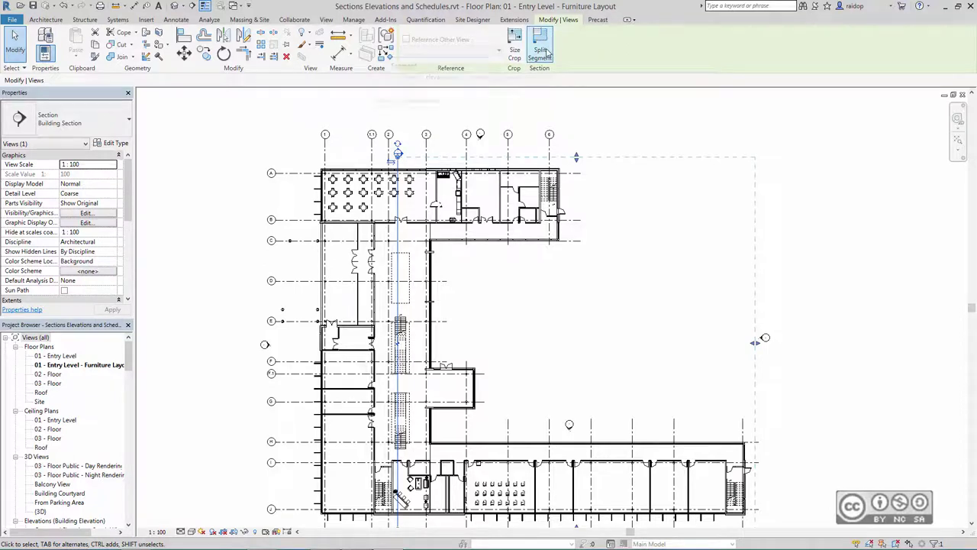
# Split the section line in the lower wing and offset that segment east between grid lines 4 and 5
pyautogui.click(547, 52)
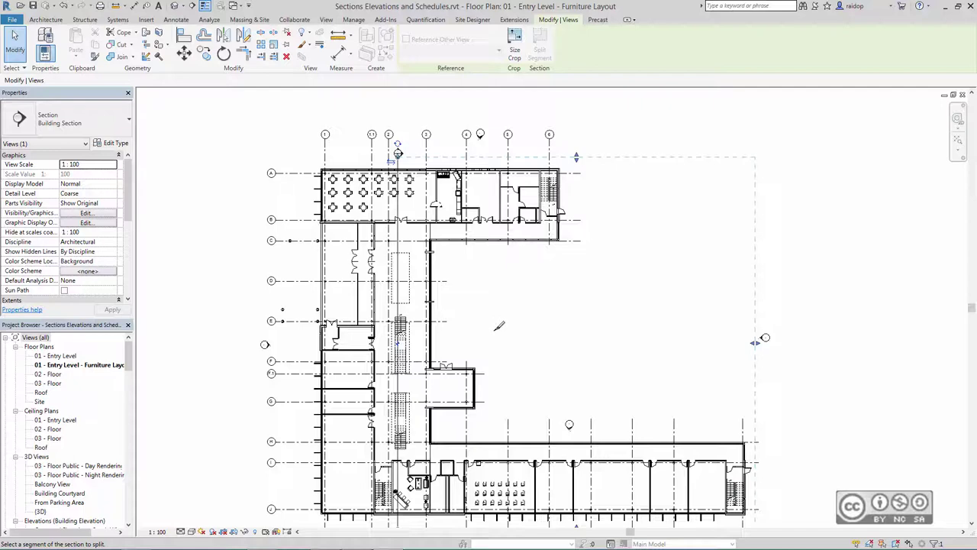
pyautogui.scroll(1, 413, 459)
pyautogui.scroll(3, 453, 430)
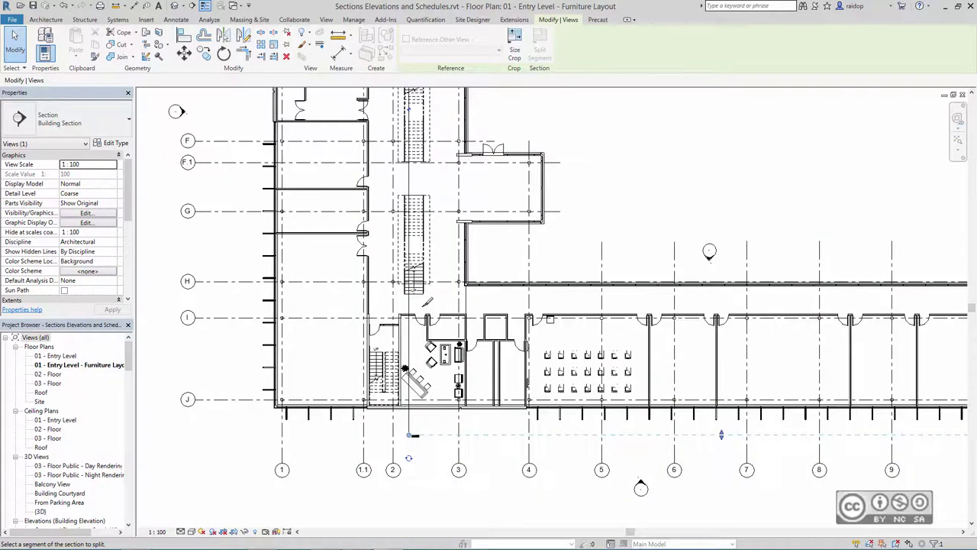
pyautogui.scroll(1, 427, 310)
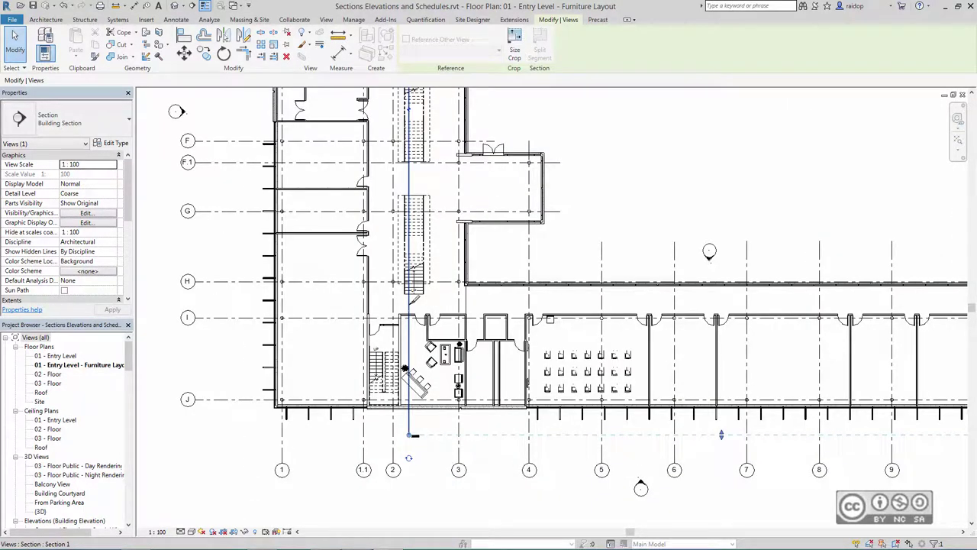
pyautogui.click(411, 303)
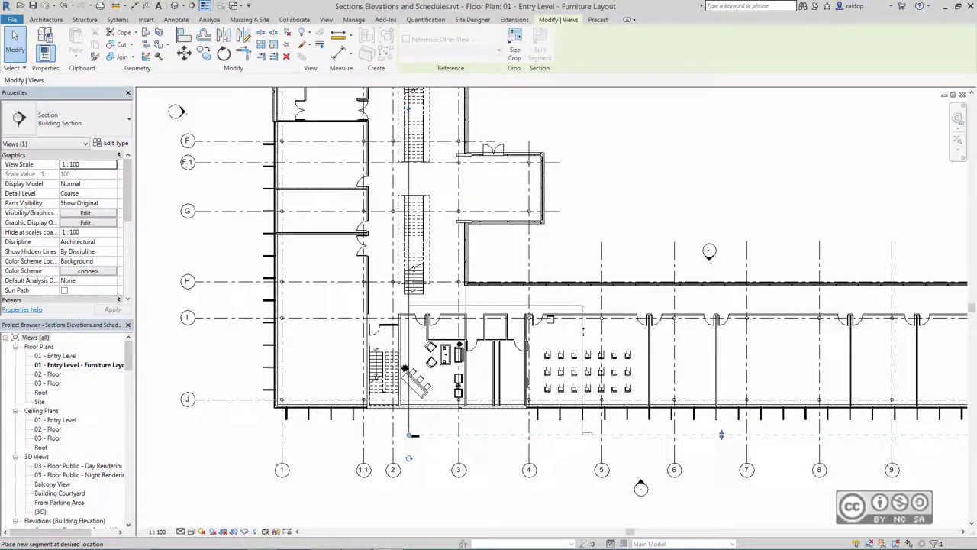
pyautogui.click(582, 335)
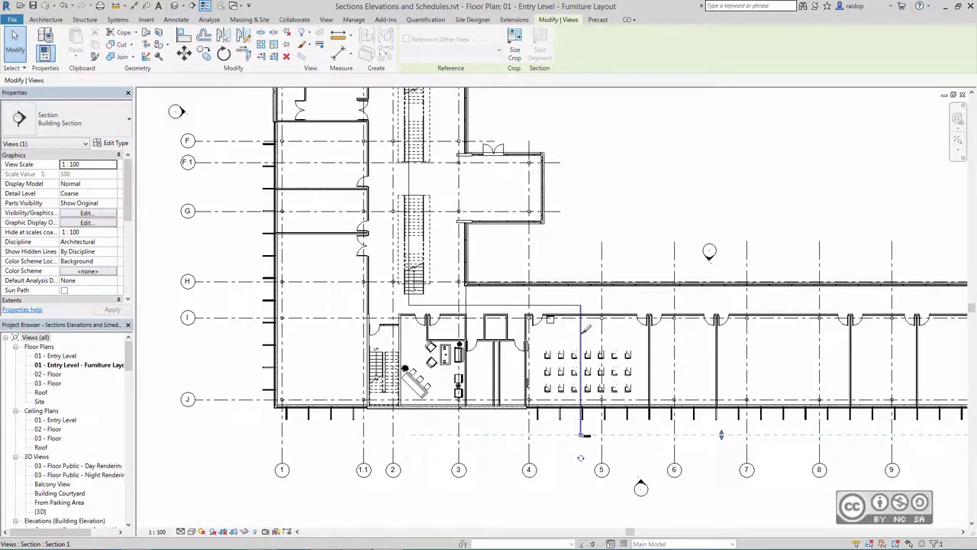
pyautogui.press('Escape')
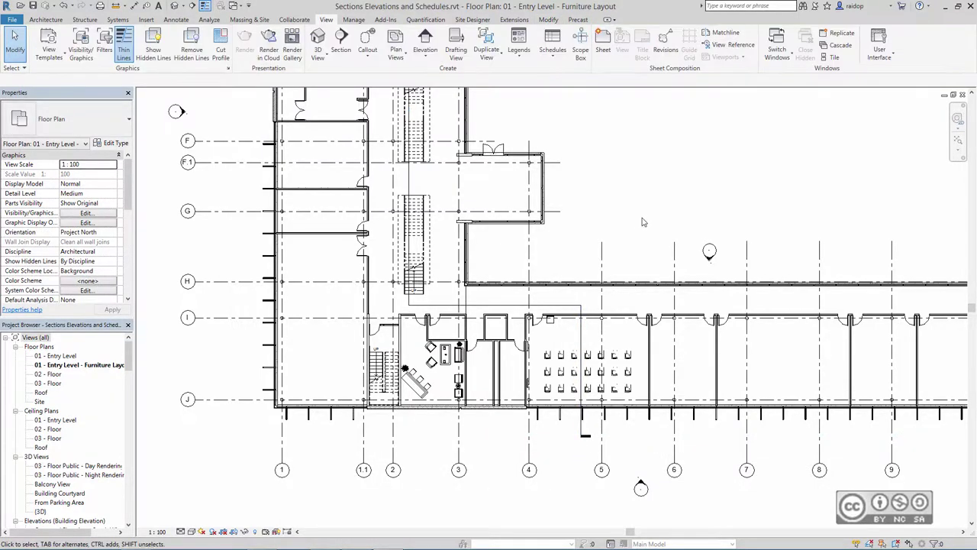
pyautogui.click(551, 309)
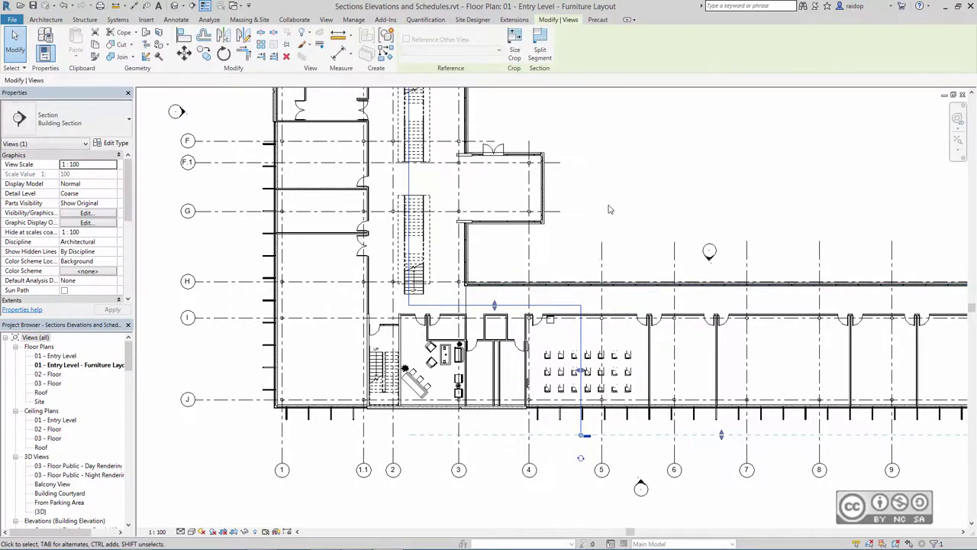
pyautogui.scroll(-4, 483, 368)
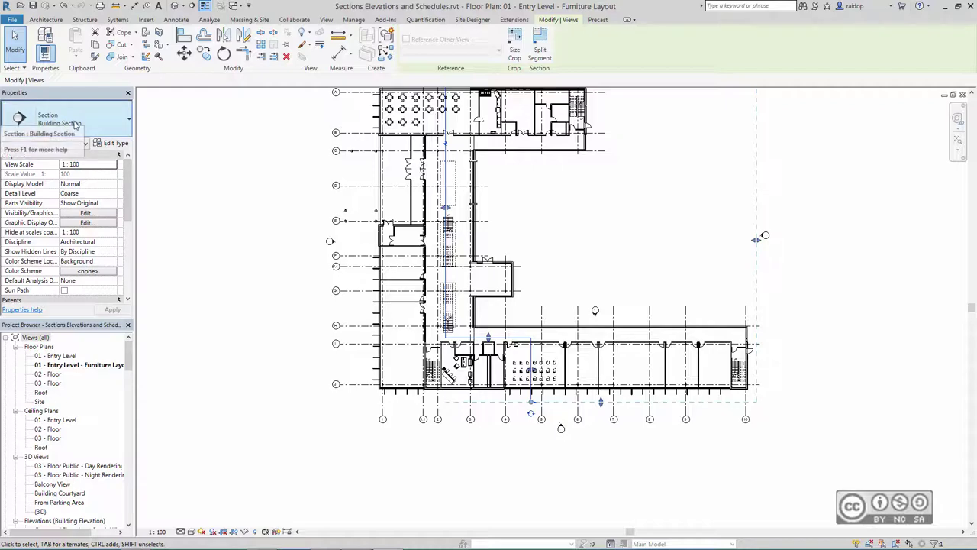
pyautogui.scroll(3, 516, 333)
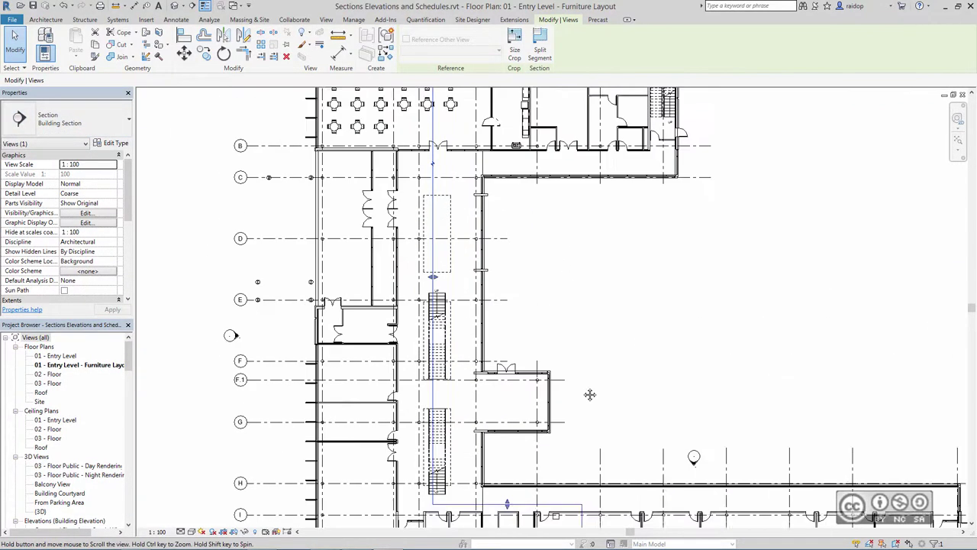
pyautogui.scroll(2, 449, 172)
pyautogui.scroll(1, 449, 172)
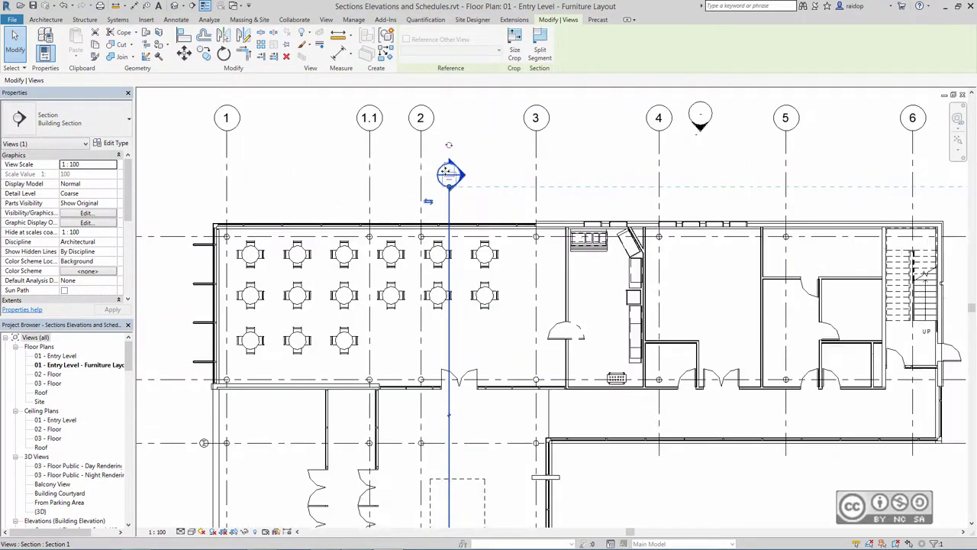
pyautogui.scroll(1, 448, 172)
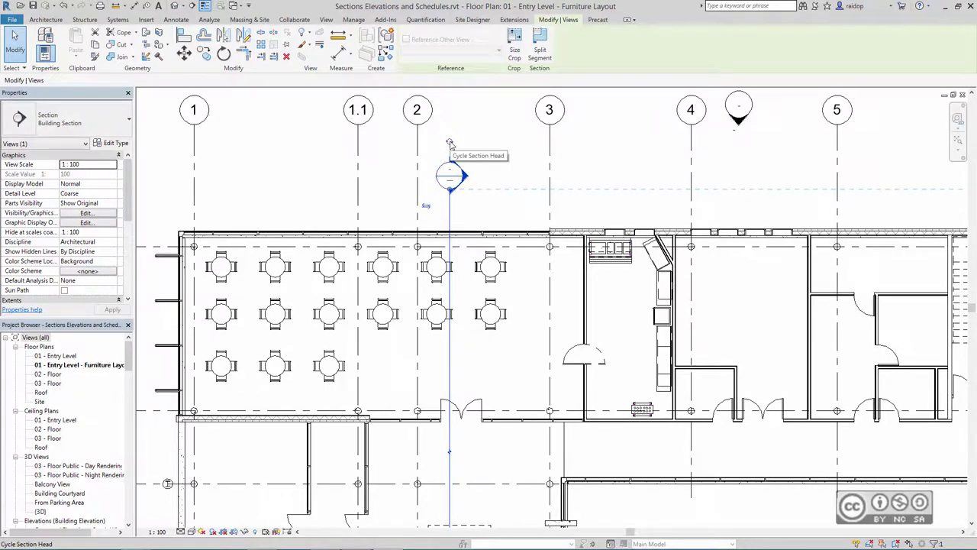
pyautogui.scroll(-2, 451, 143)
pyautogui.click(473, 174)
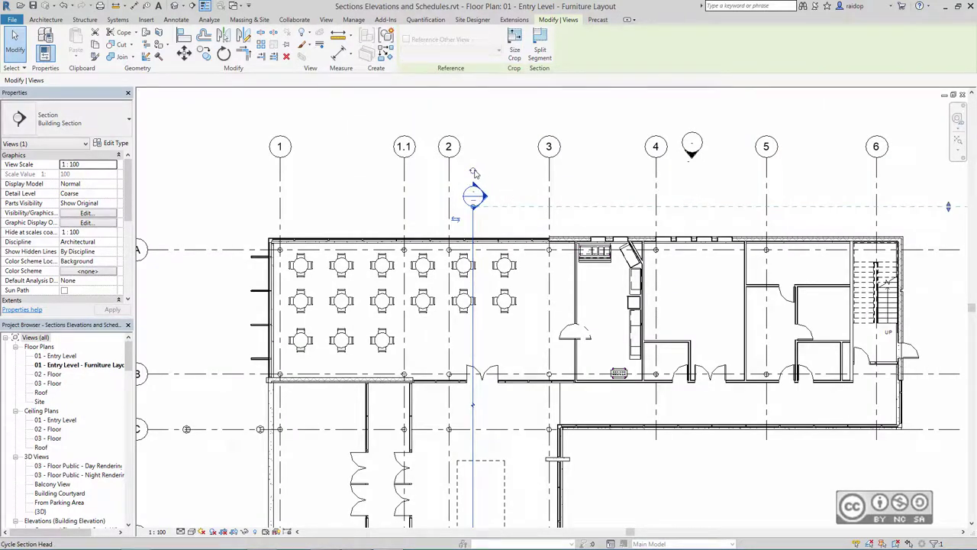
pyautogui.click(473, 173)
pyautogui.click(474, 173)
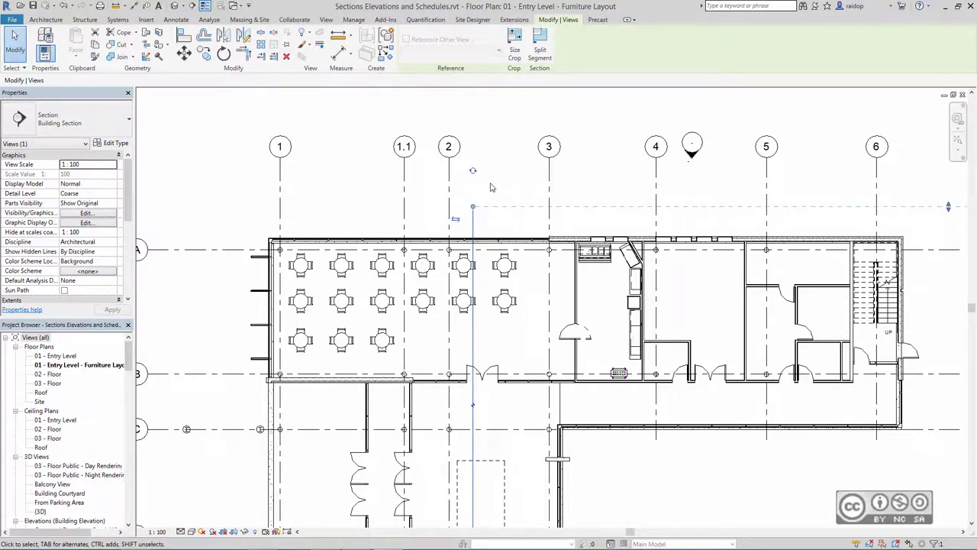
pyautogui.click(472, 171)
pyautogui.moveTo(508, 181); pyautogui.dragTo(492, 127, button='middle')
pyautogui.click(490, 118)
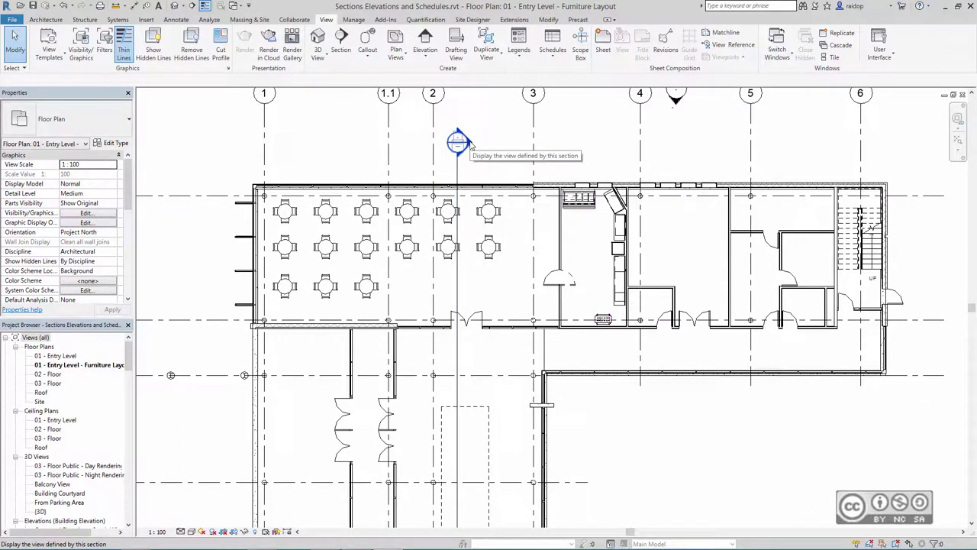
# Open Section 1 and tile it beside the entry-level furniture plan
pyautogui.doubleClick(458, 143)
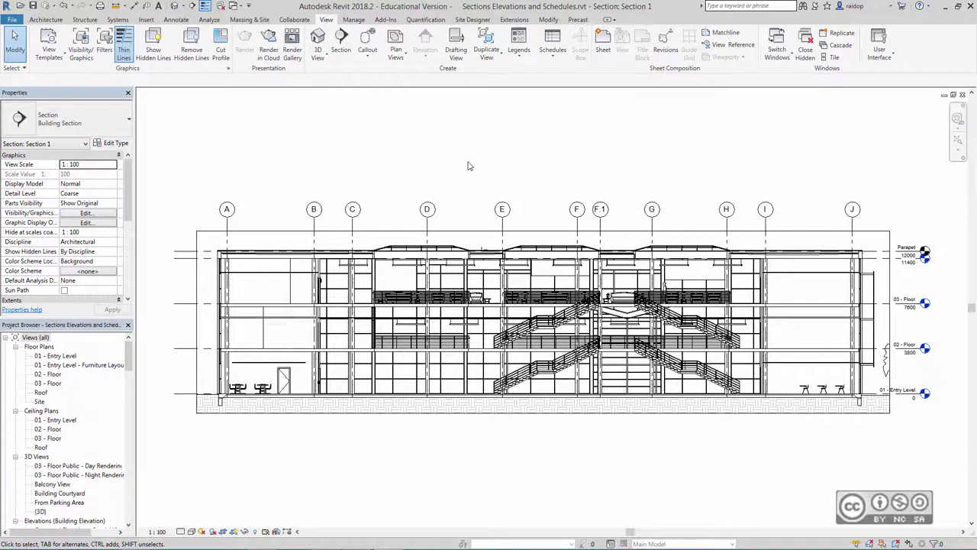
pyautogui.click(838, 60)
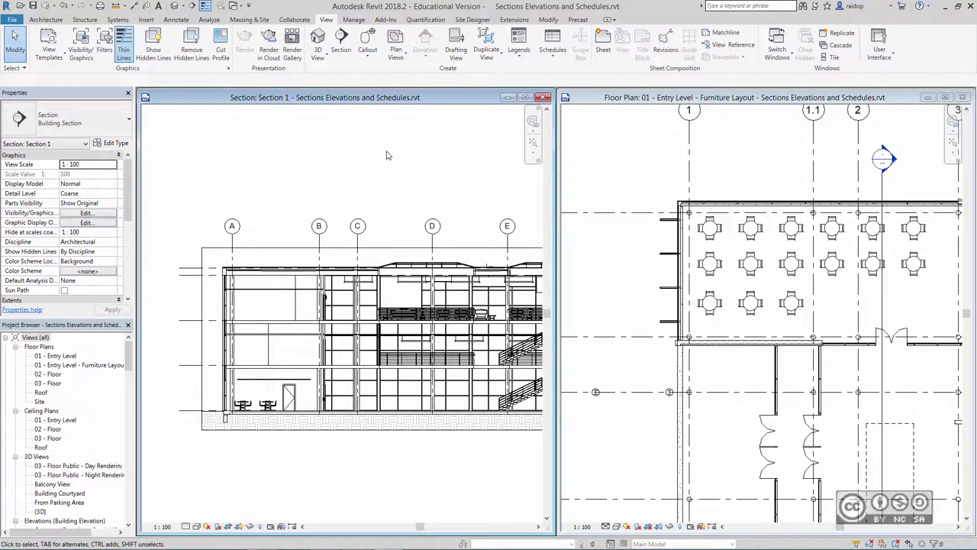
# Zoom both views to fit, then flip the Section 1 cut line in the floor plan
pyautogui.press('z')
pyautogui.press('a')
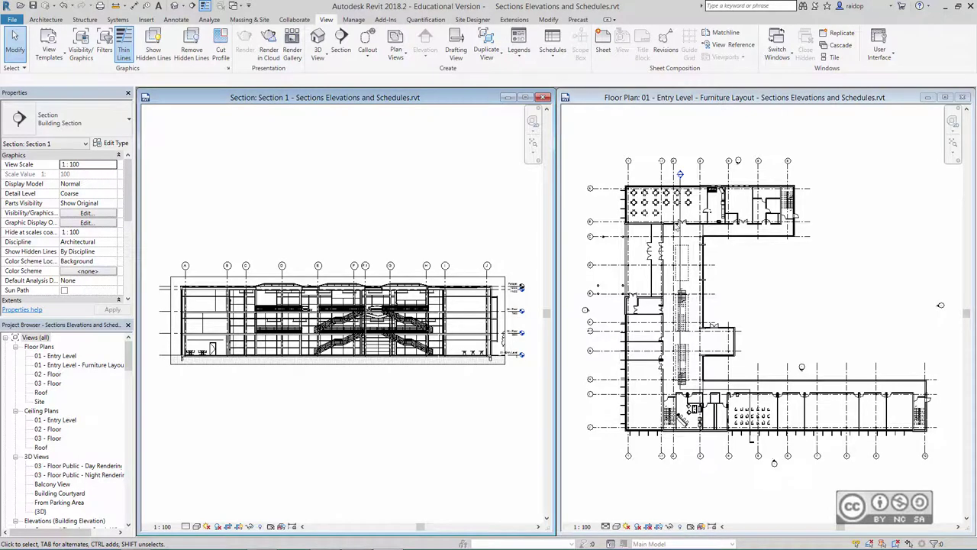
pyautogui.click(681, 237)
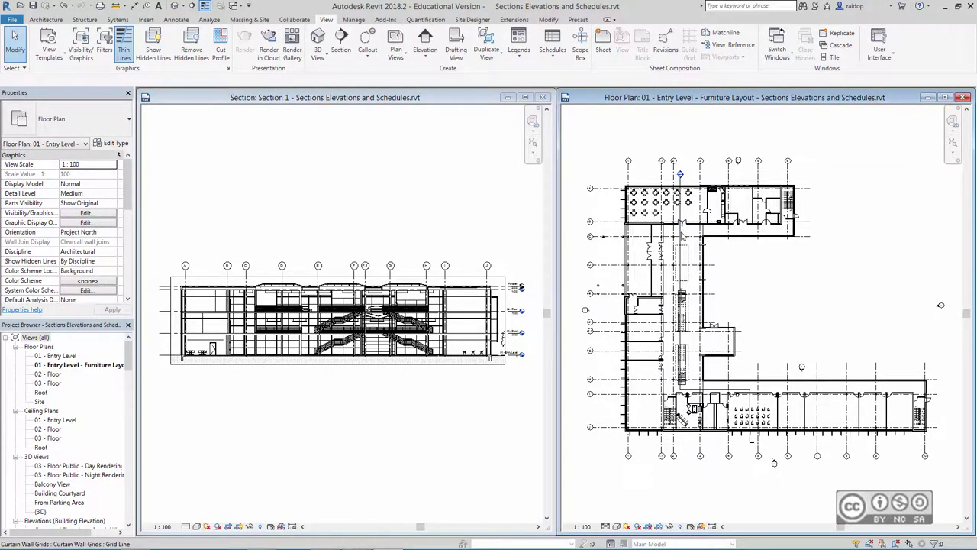
pyautogui.click(681, 258)
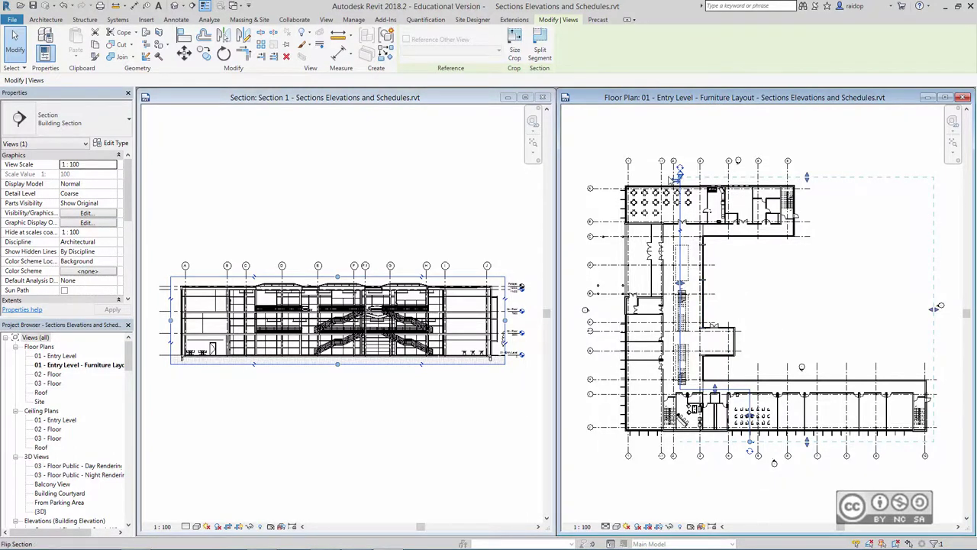
pyautogui.scroll(3, 670, 180)
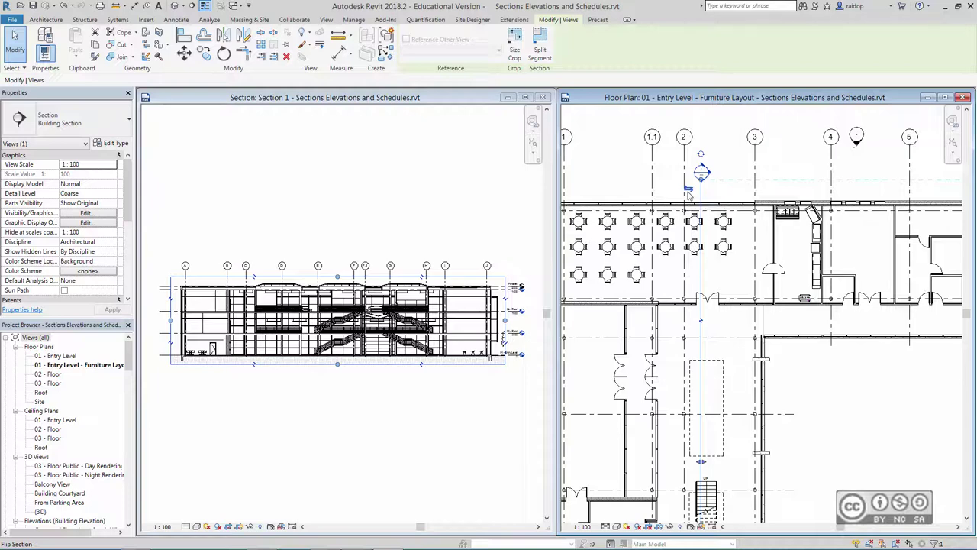
pyautogui.click(688, 191)
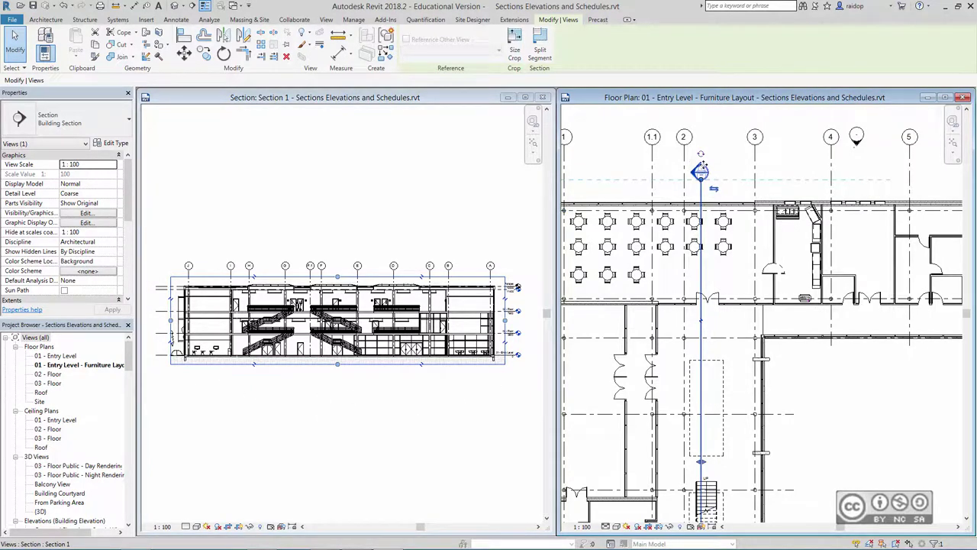
pyautogui.click(618, 165)
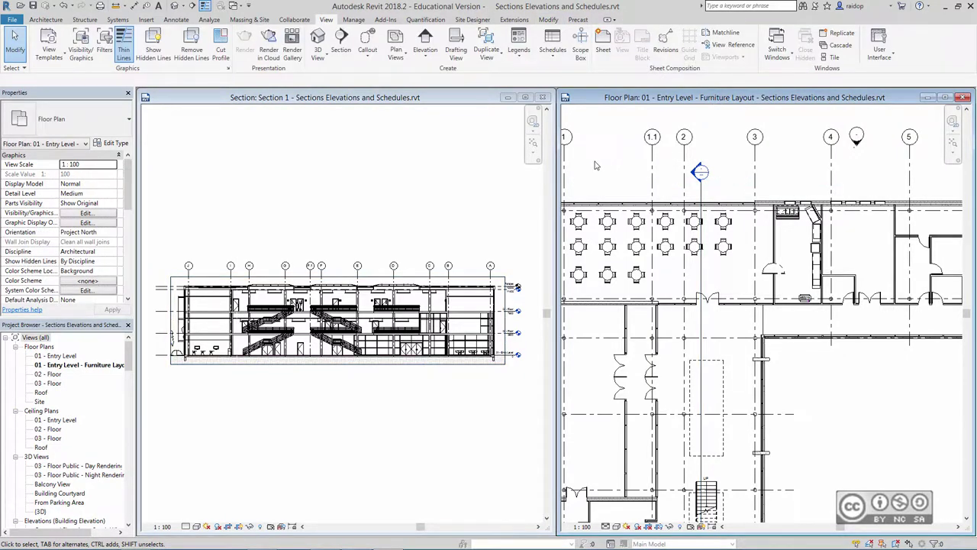
# Zoom into the stairs in Section 1 and set its visual style to Consistent Colors
pyautogui.click(319, 248)
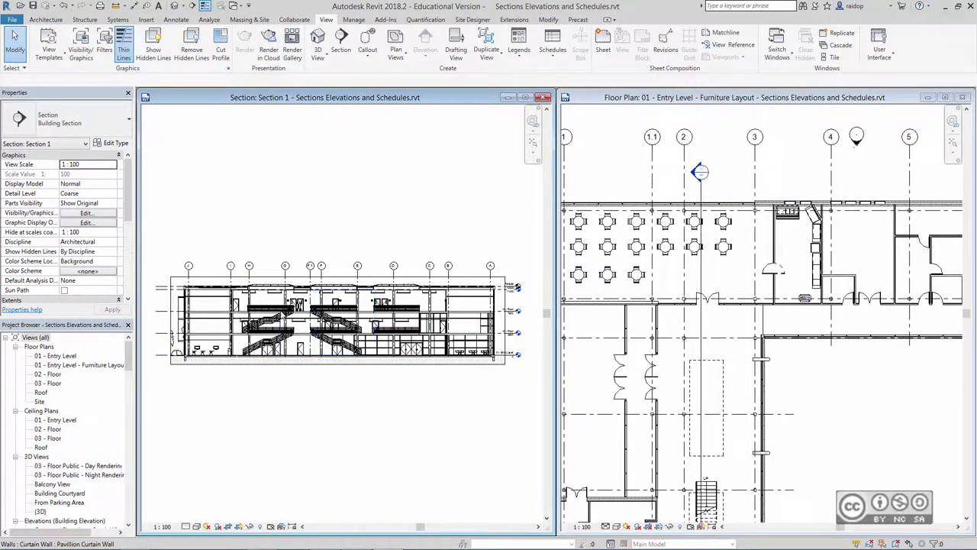
pyautogui.scroll(2, 294, 313)
pyautogui.scroll(2, 293, 313)
pyautogui.scroll(2, 294, 313)
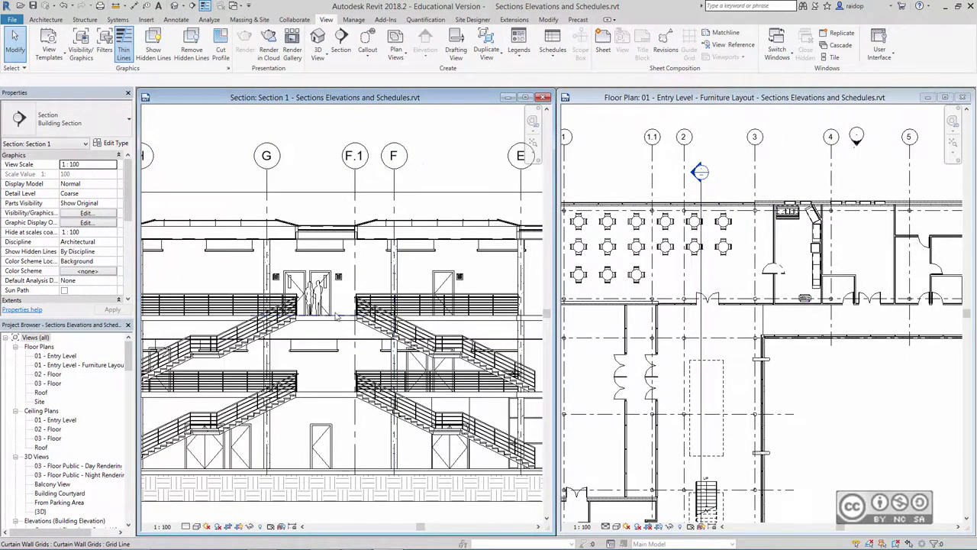
pyautogui.scroll(1, 335, 316)
pyautogui.scroll(1, 330, 343)
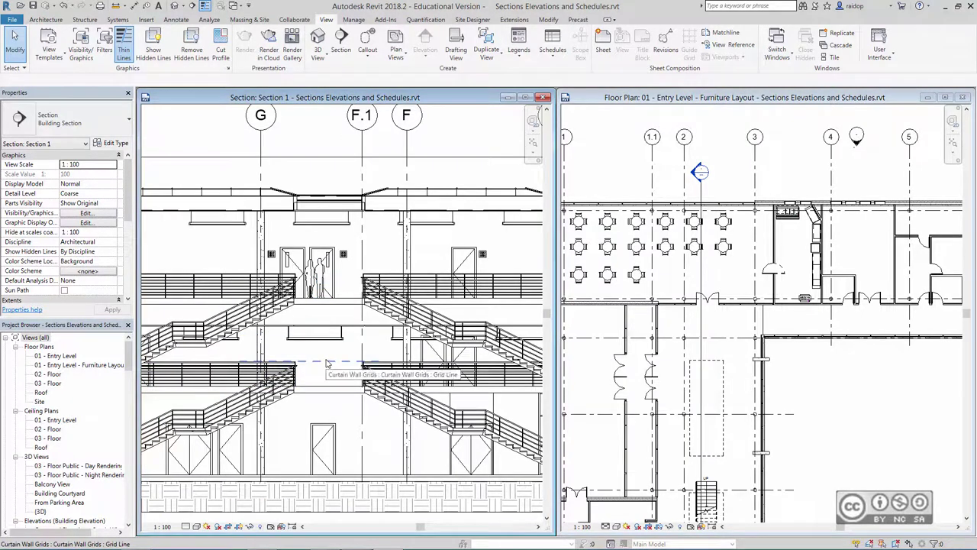
pyautogui.click(197, 526)
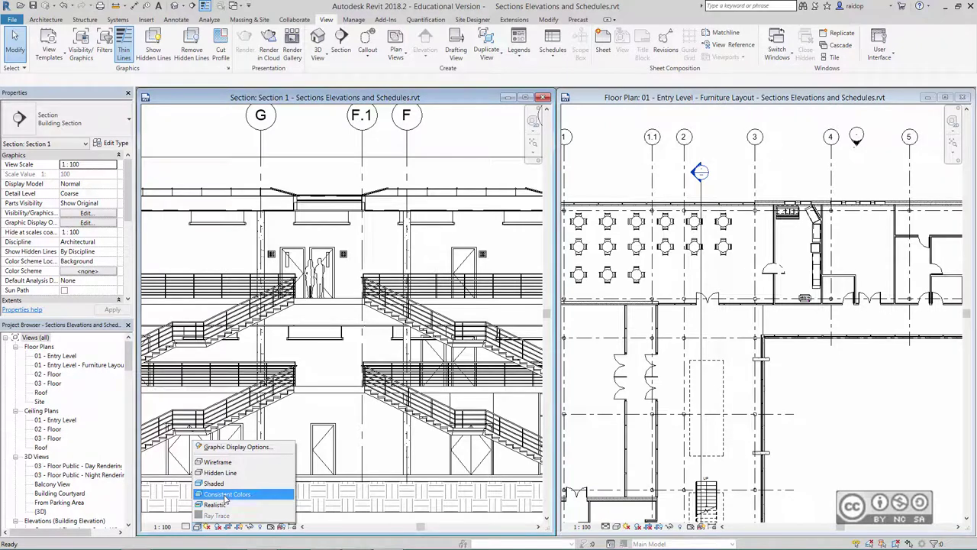
pyautogui.click(224, 496)
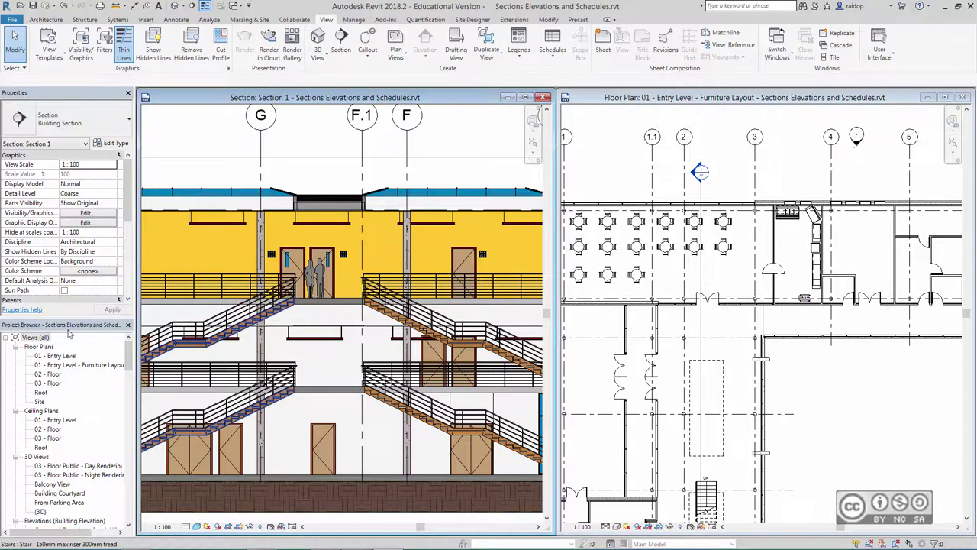
# Rename the Section 1 building section view to 'Section Through Stairs'
pyautogui.moveTo(129, 347); pyautogui.dragTo(128, 376)
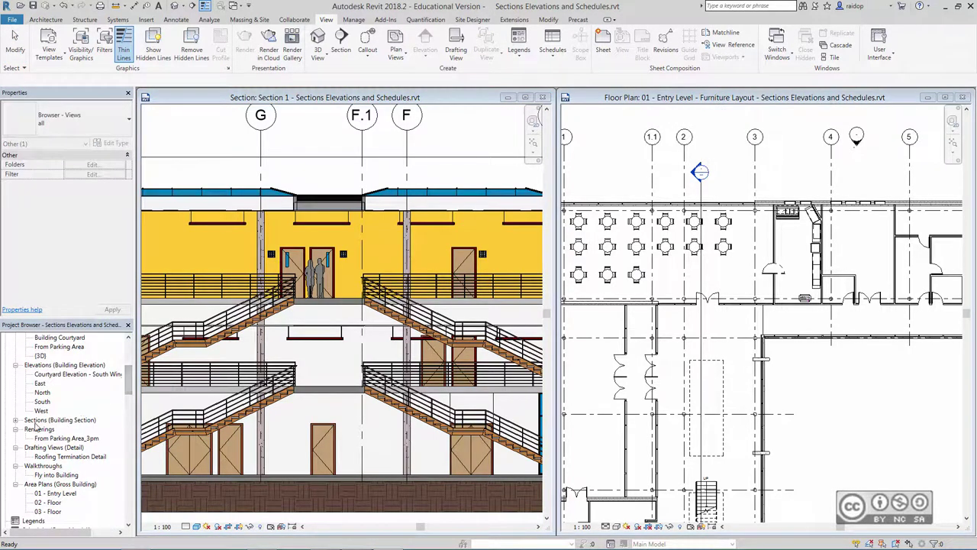
pyautogui.click(15, 420)
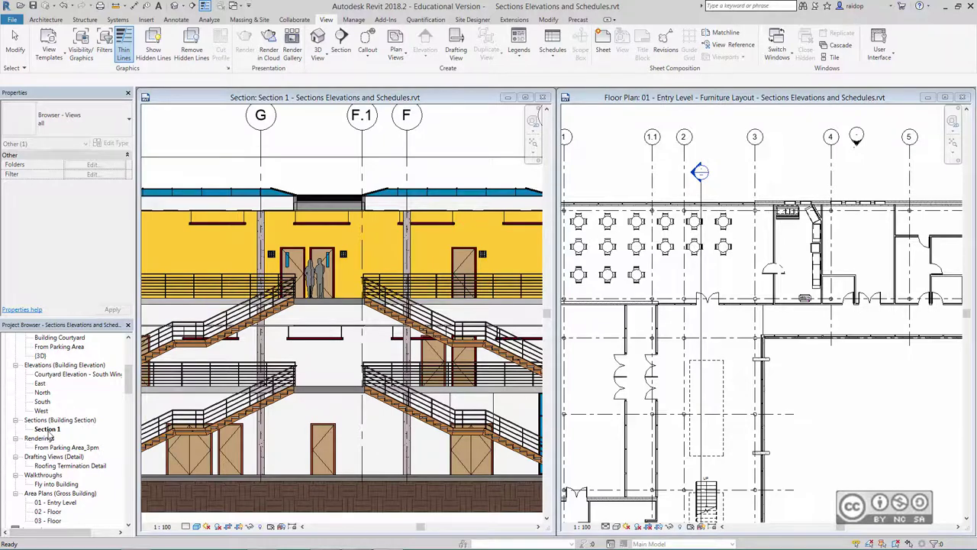
pyautogui.rightClick(47, 429)
pyautogui.click(80, 346)
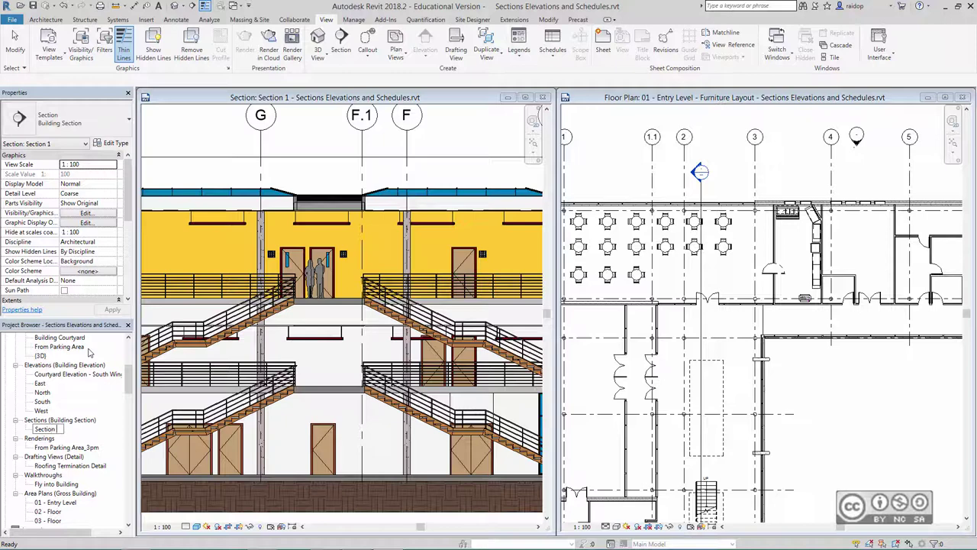
pyautogui.write('Through Stairs')
pyautogui.press('Return')
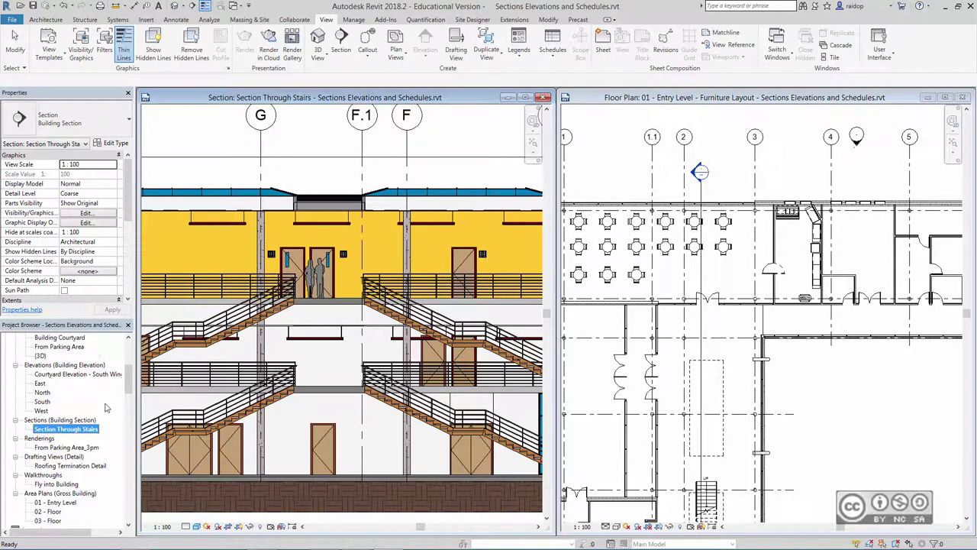
# Select the section line in the floor plan and flip it back the other way
pyautogui.click(607, 137)
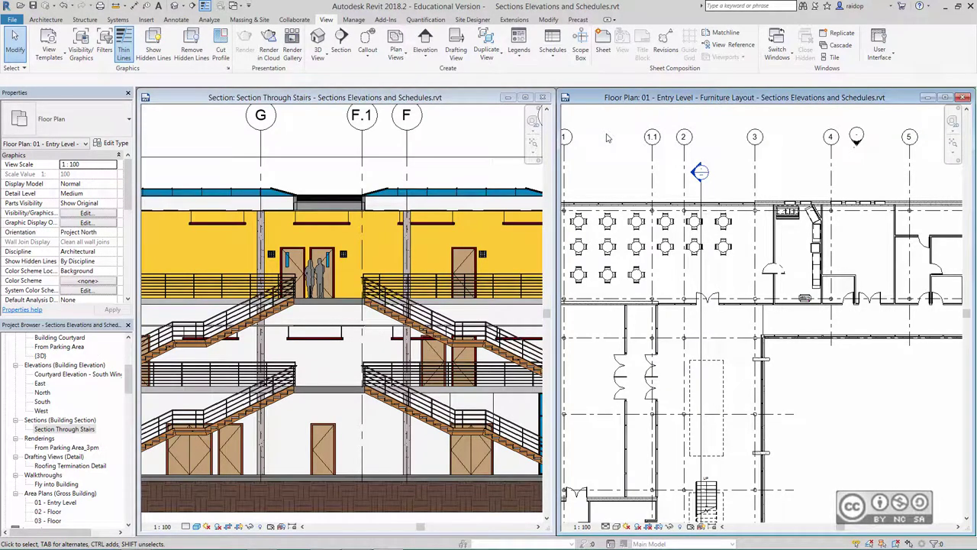
pyautogui.scroll(-2, 686, 213)
pyautogui.scroll(-2, 717, 232)
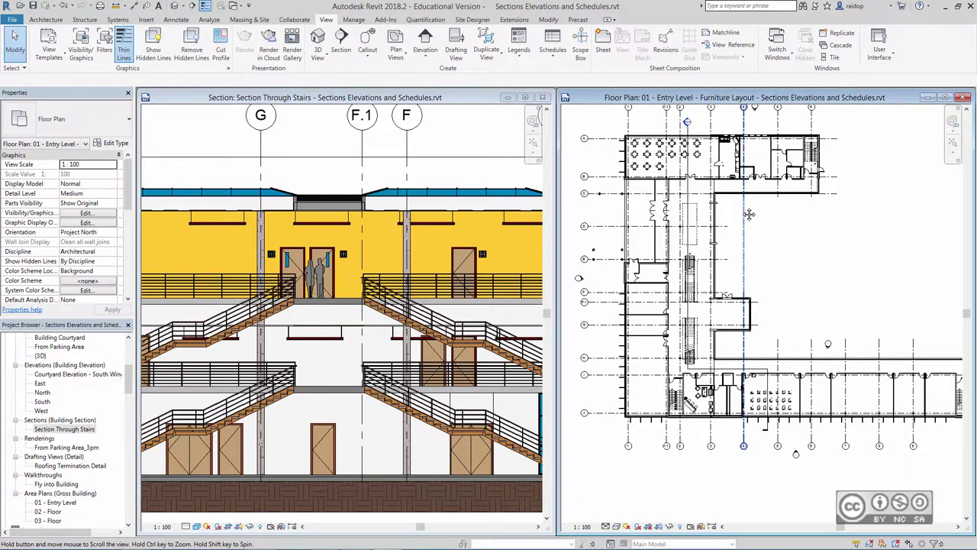
pyautogui.scroll(-2, 732, 244)
pyautogui.moveTo(732, 244); pyautogui.dragTo(750, 250, button='middle')
pyautogui.click(693, 229)
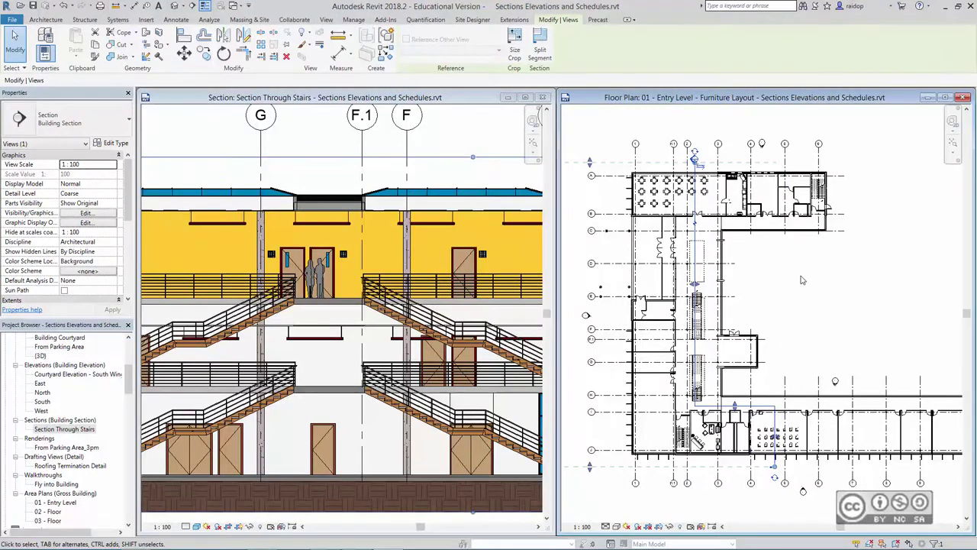
pyautogui.click(695, 162)
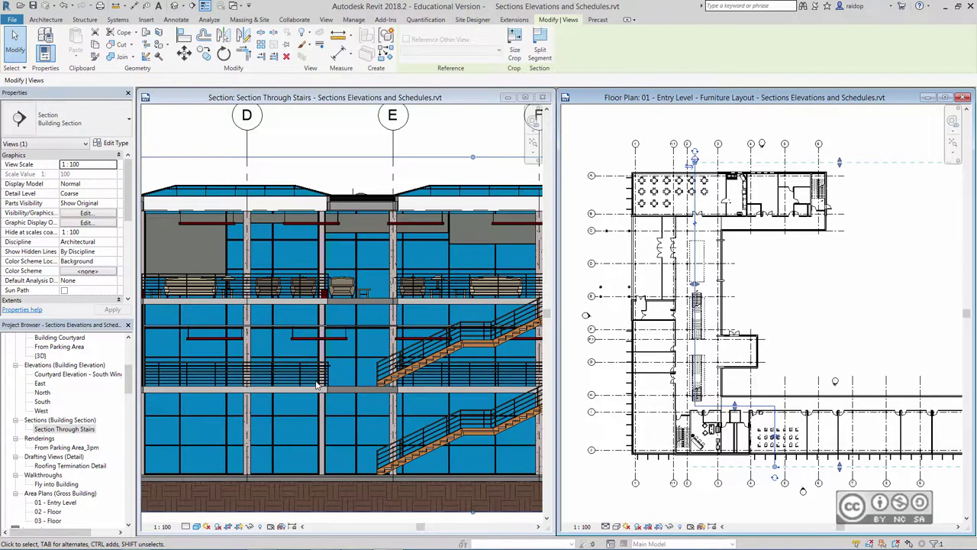
# Drag the jogged section segment left so the cut runs straight near grid line 2
pyautogui.scroll(2, 786, 451)
pyautogui.scroll(3, 786, 450)
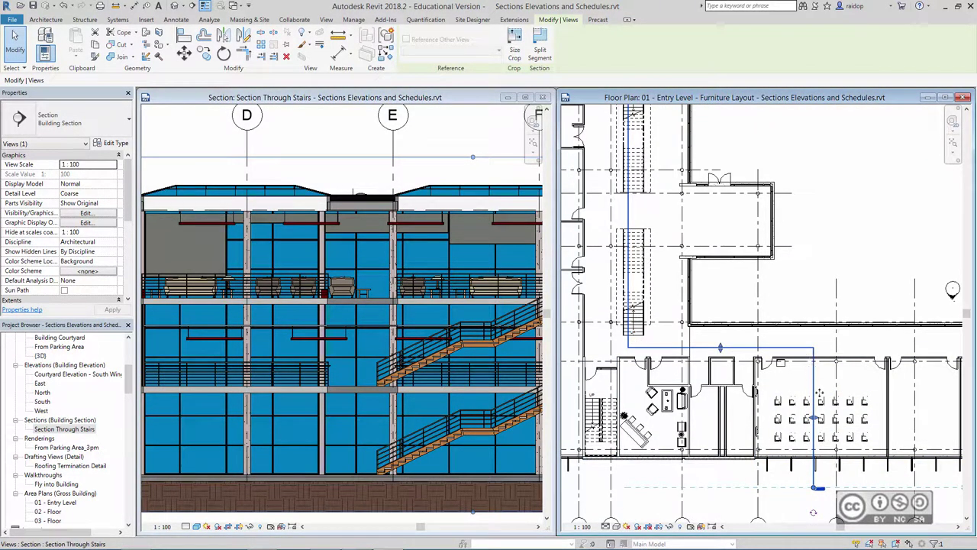
pyautogui.moveTo(818, 487); pyautogui.dragTo(631, 487)
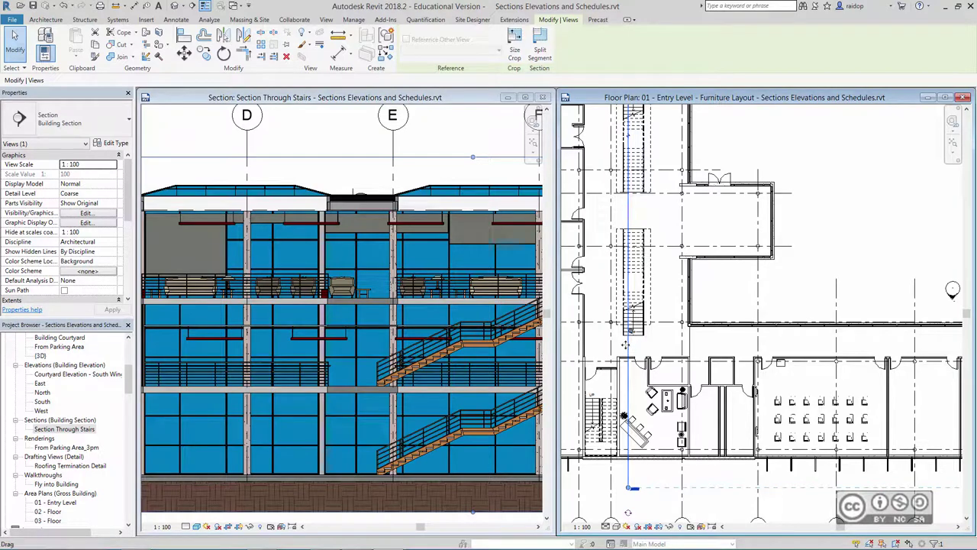
pyautogui.press('Escape')
pyautogui.scroll(-4, 657, 397)
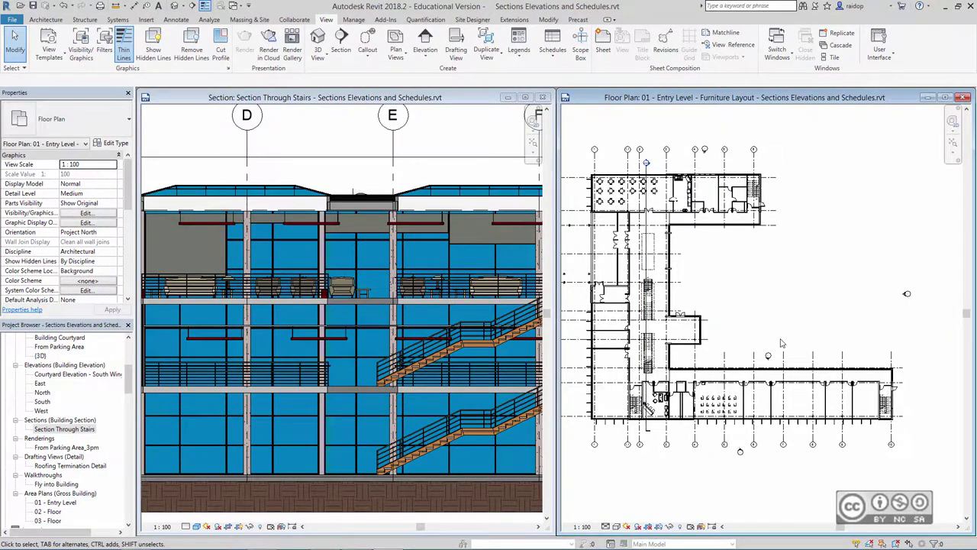
pyautogui.scroll(-2, 458, 229)
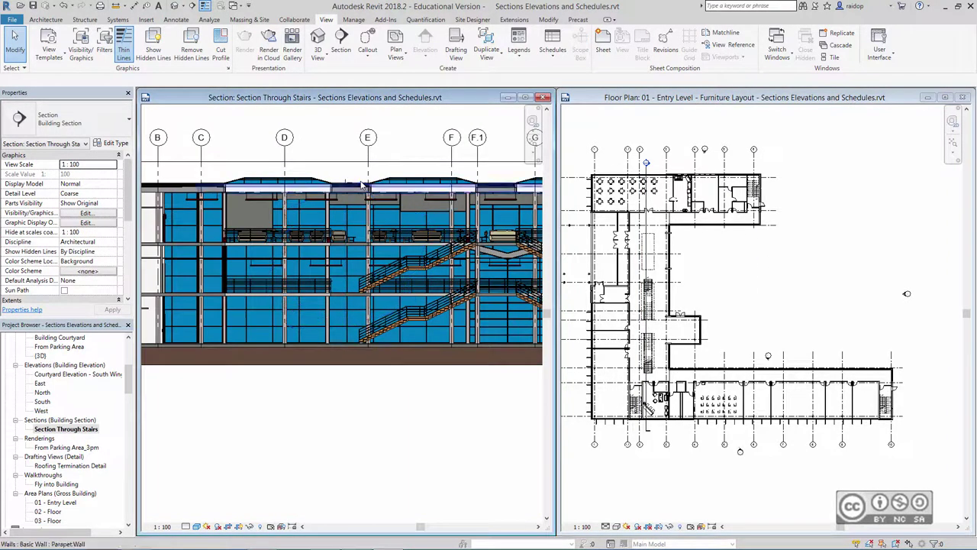
# Close the section, maximize the plan, and open 01 - Entry Level zoomed on the Conference room
pyautogui.click(544, 97)
pyautogui.doubleClick(580, 97)
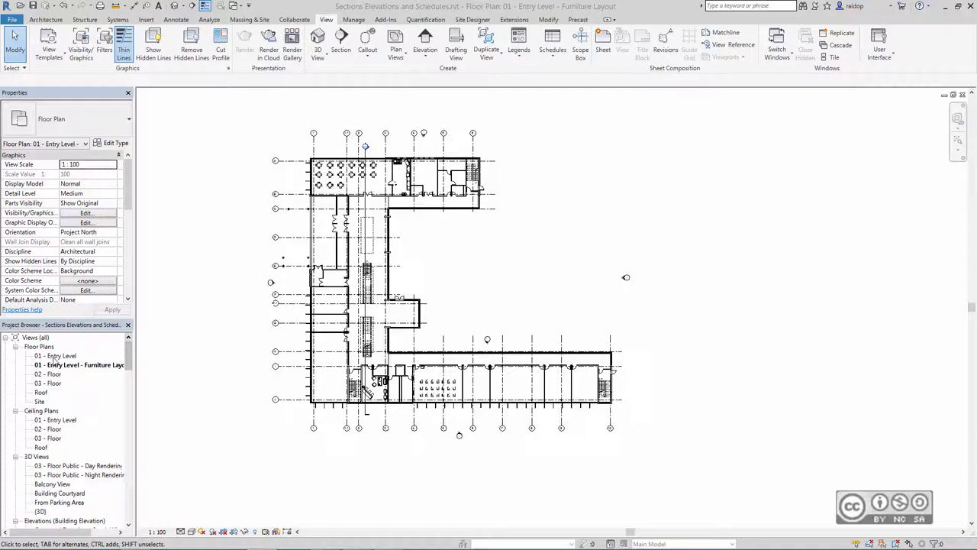
pyautogui.click(55, 356)
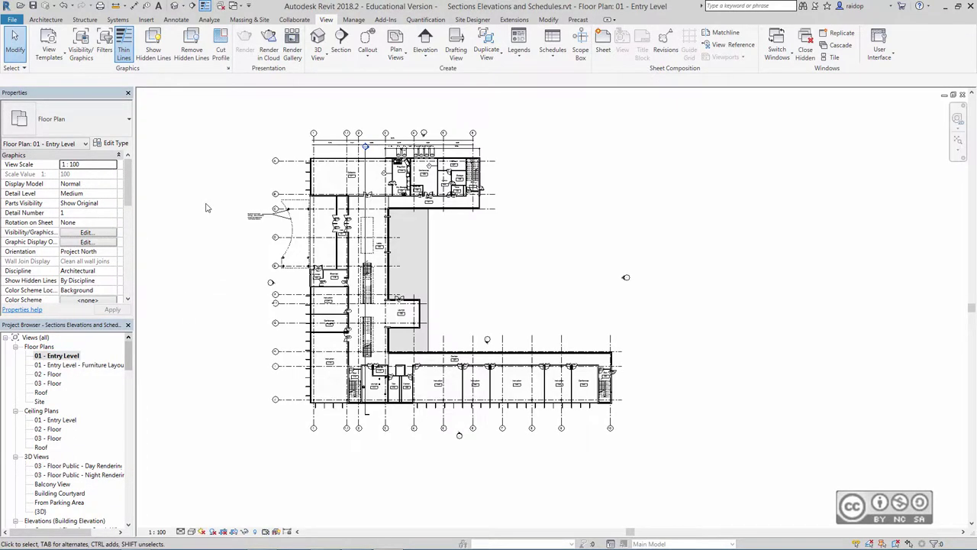
pyautogui.scroll(3, 556, 259)
pyautogui.scroll(2, 558, 260)
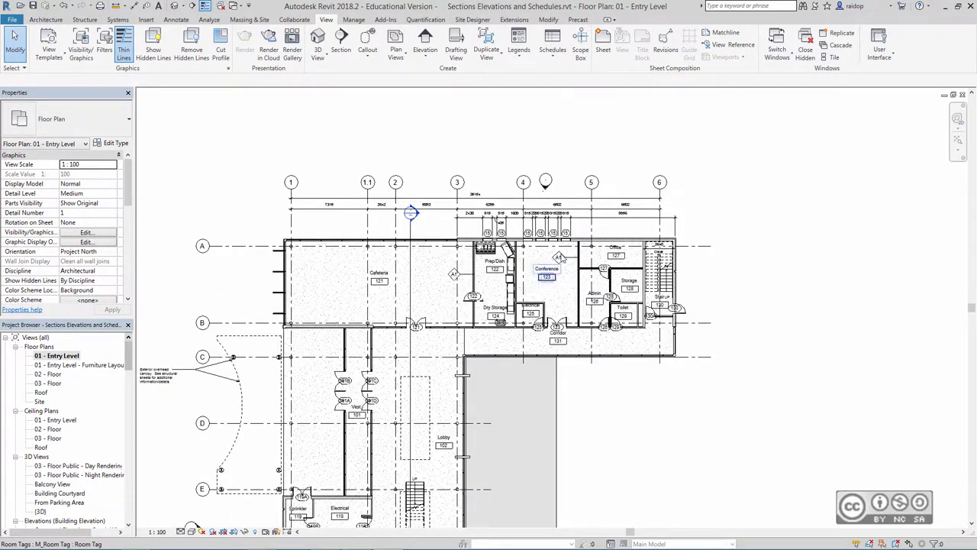
pyautogui.scroll(2, 560, 260)
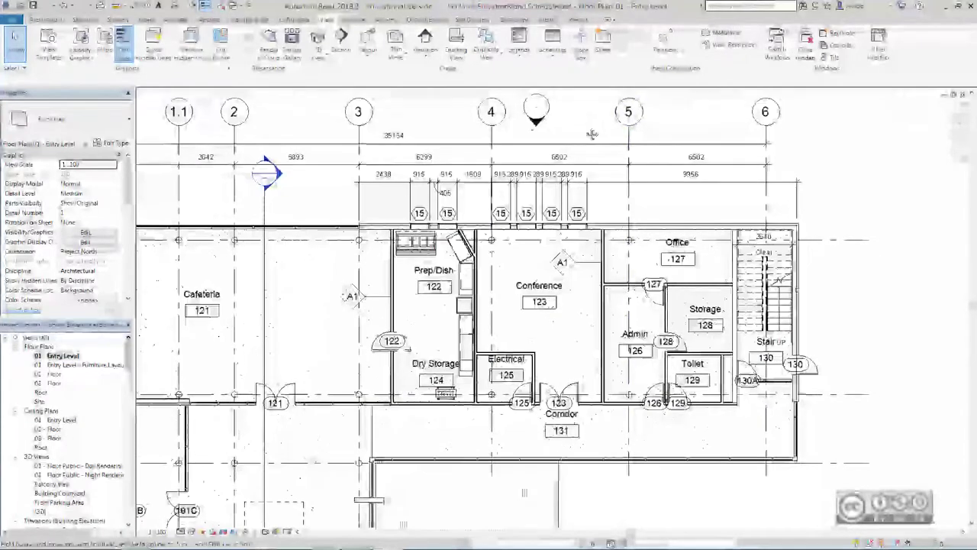
pyautogui.moveTo(596, 123); pyautogui.dragTo(535, 166, button='middle')
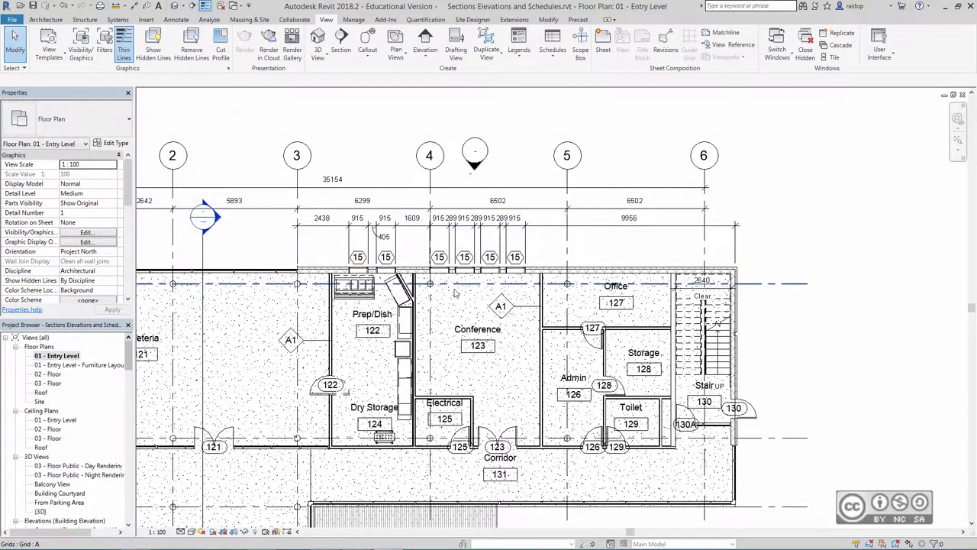
pyautogui.scroll(2, 457, 296)
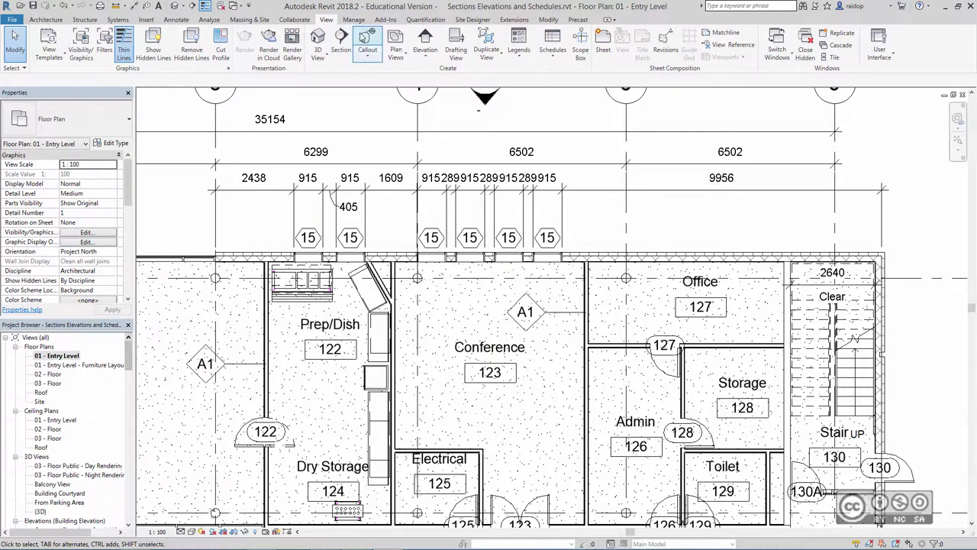
# Draw a Wall Section across the Conference room's north window wall and open its Section 1 view
pyautogui.click(341, 39)
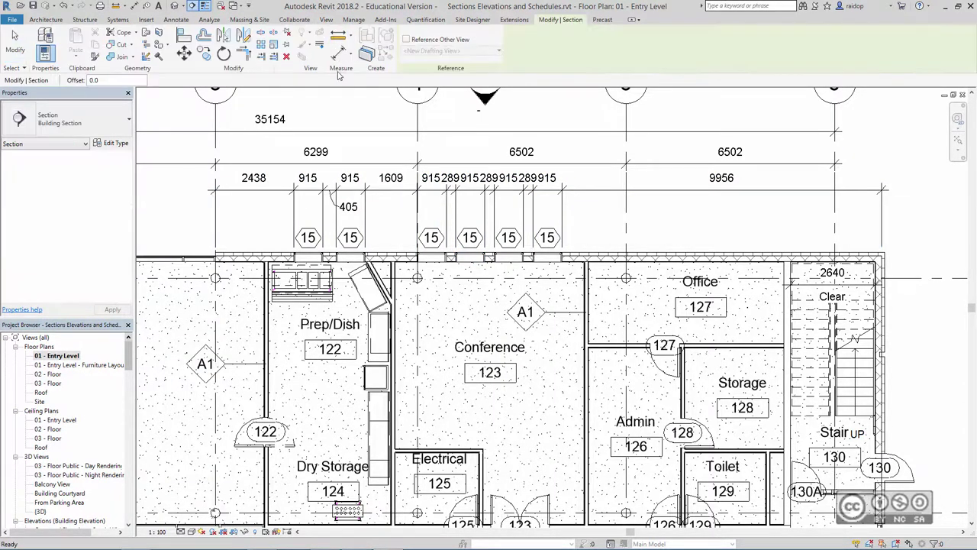
pyautogui.click(94, 123)
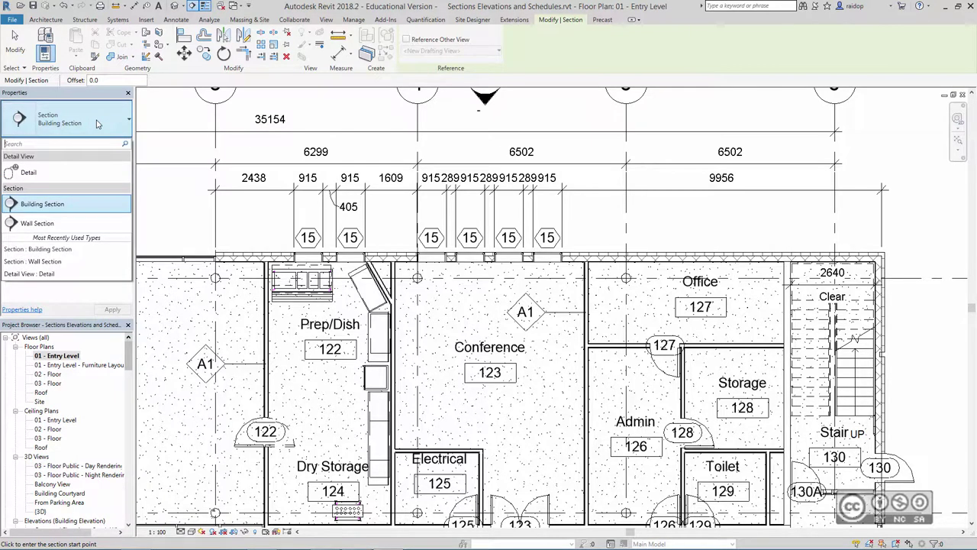
pyautogui.click(34, 224)
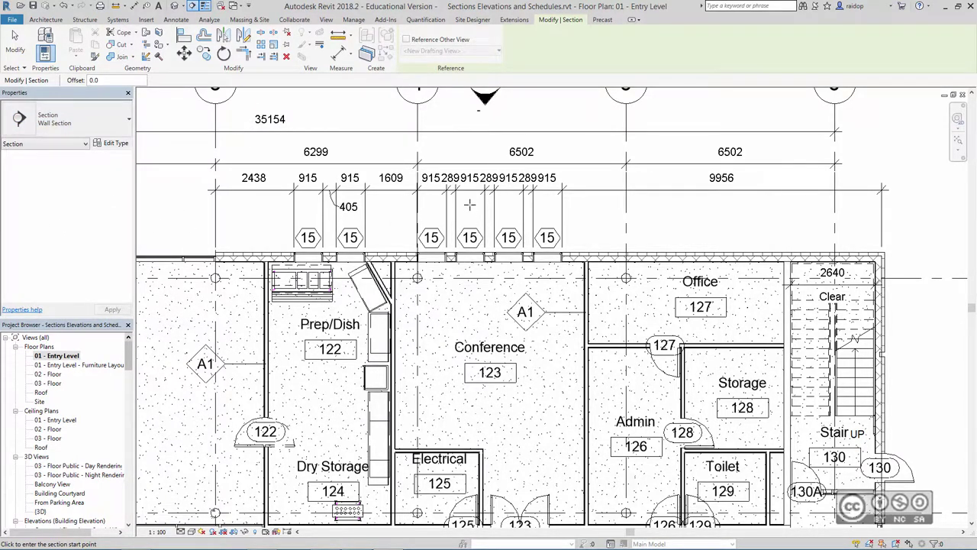
pyautogui.click(469, 203)
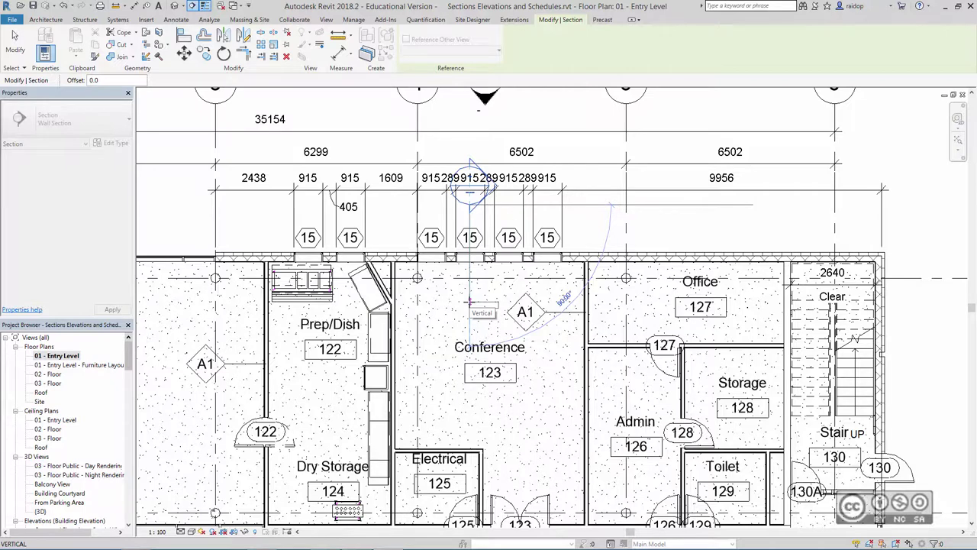
pyautogui.click(470, 304)
pyautogui.press('Escape')
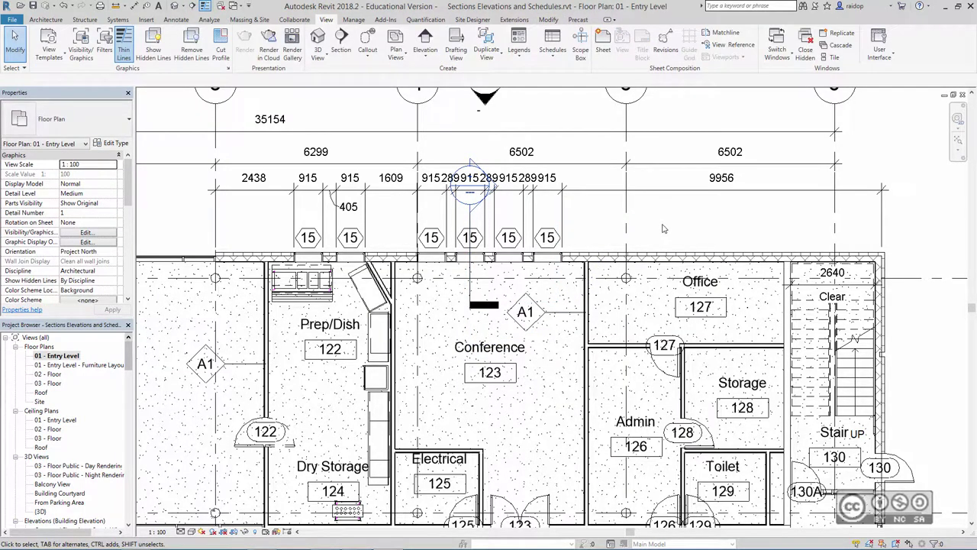
pyautogui.doubleClick(470, 186)
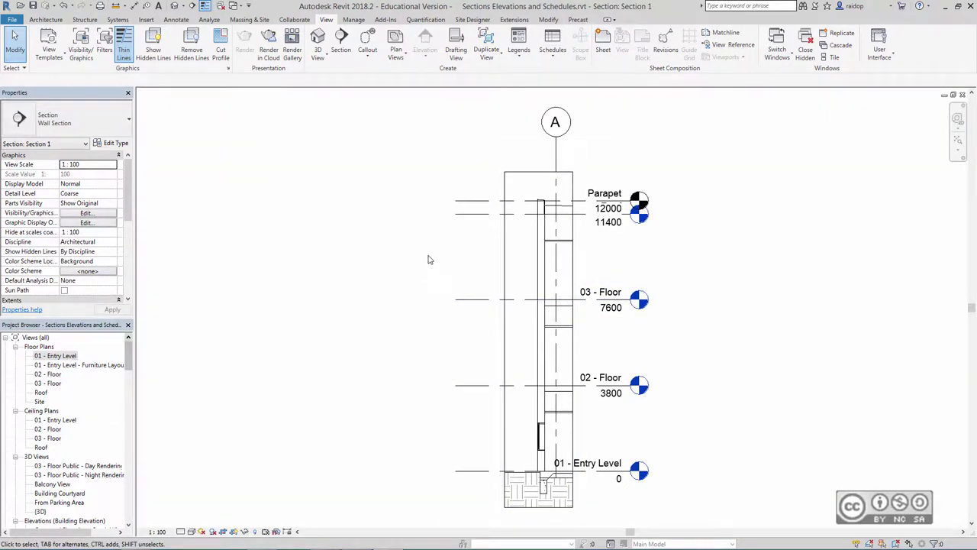
# Rename the wall section to 'Section Through Window at A' and tile all open views
pyautogui.moveTo(128, 353); pyautogui.dragTo(128, 387)
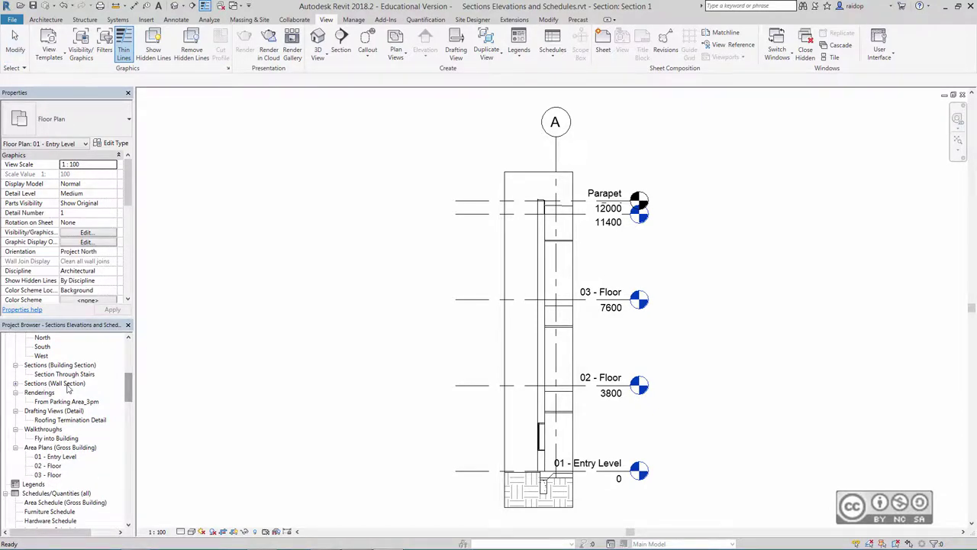
pyautogui.click(15, 383)
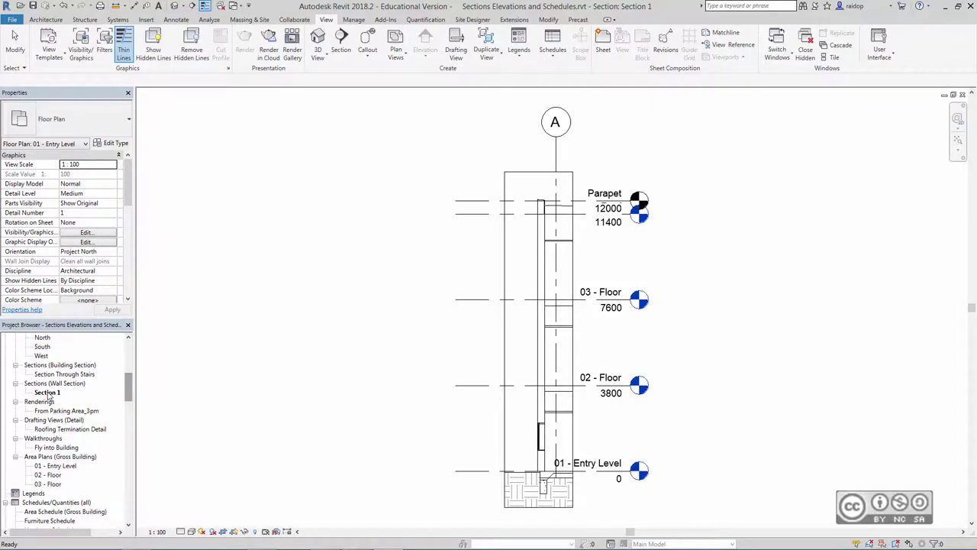
pyautogui.rightClick(48, 392)
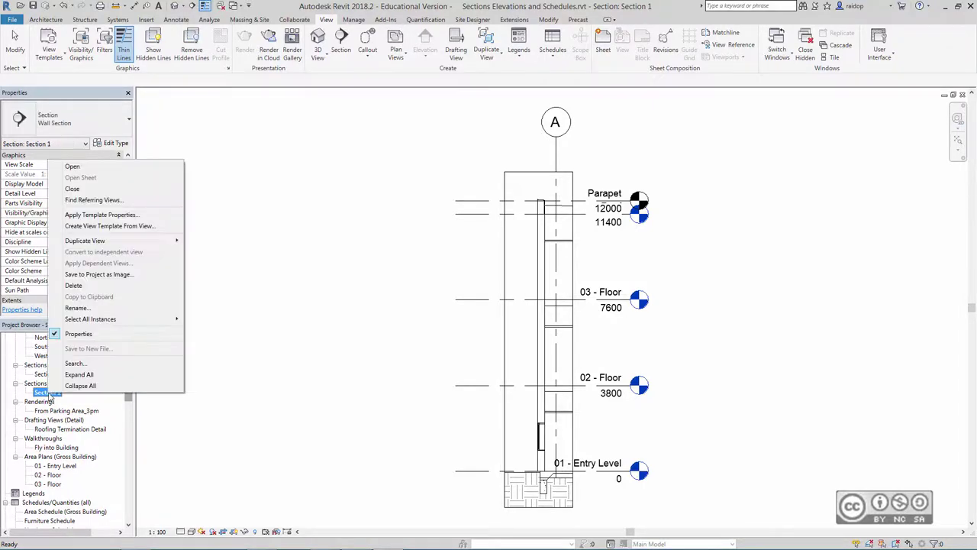
pyautogui.click(103, 309)
pyautogui.write('Se')
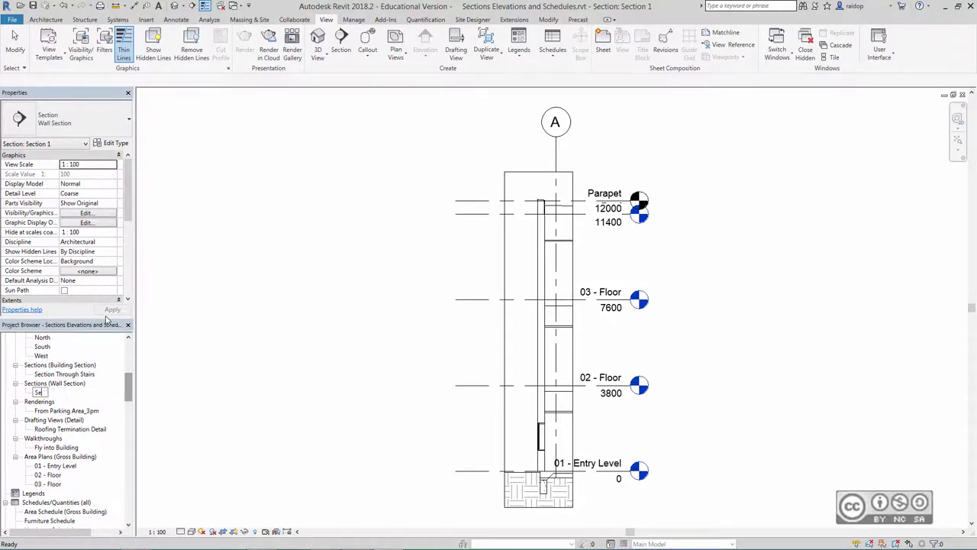
pyautogui.write('ction Through Window at A')
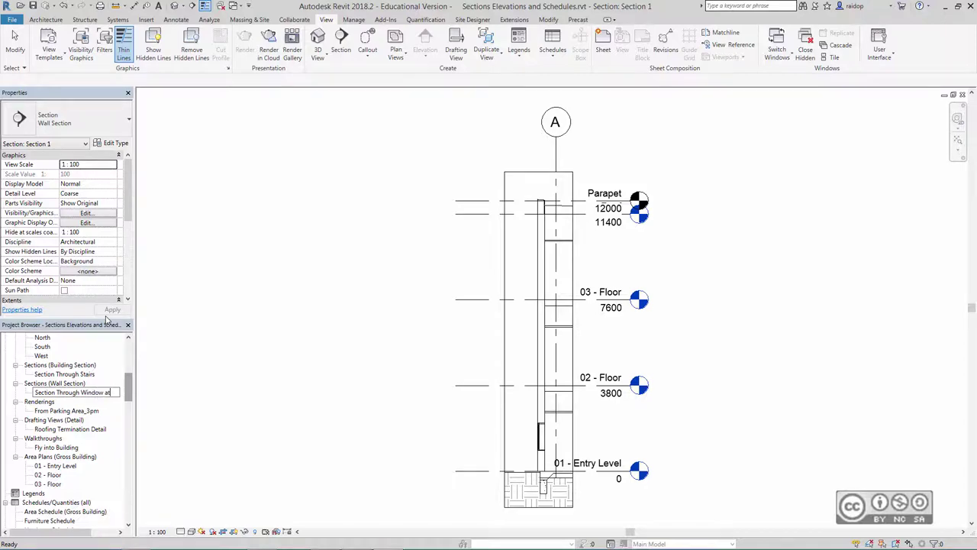
pyautogui.press('Return')
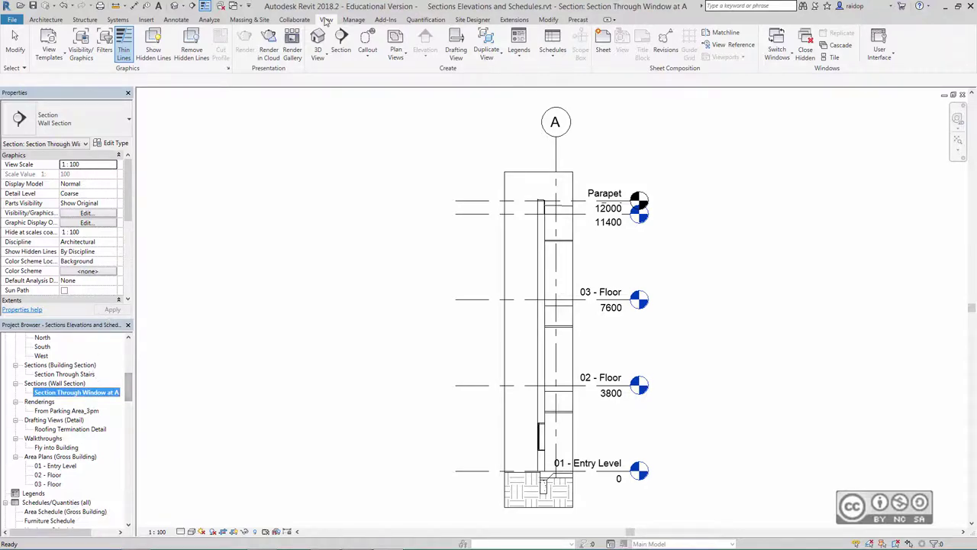
pyautogui.click(832, 58)
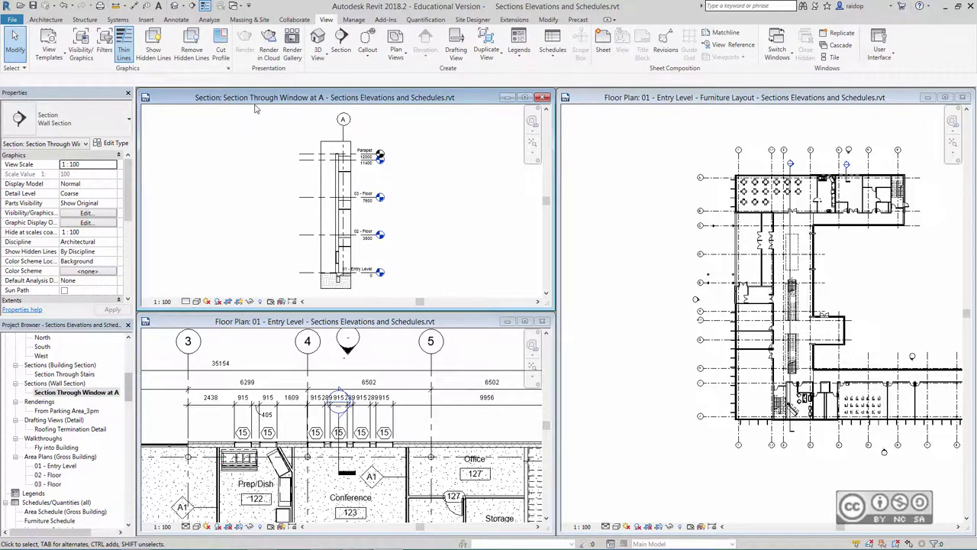
# Hide the wall section's crop region boundary in Properties
pyautogui.scroll(1, 251, 211)
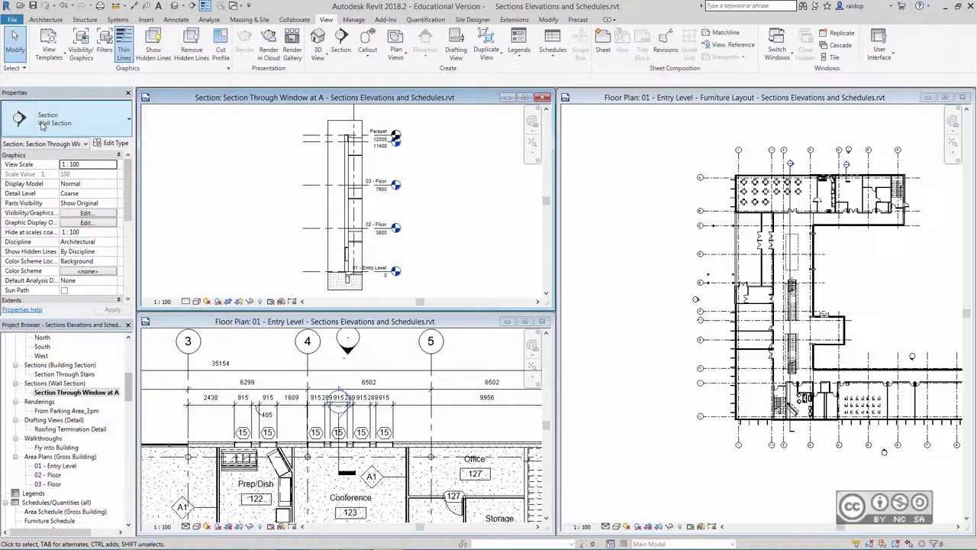
pyautogui.scroll(-1, 126, 206)
pyautogui.scroll(-3, 126, 206)
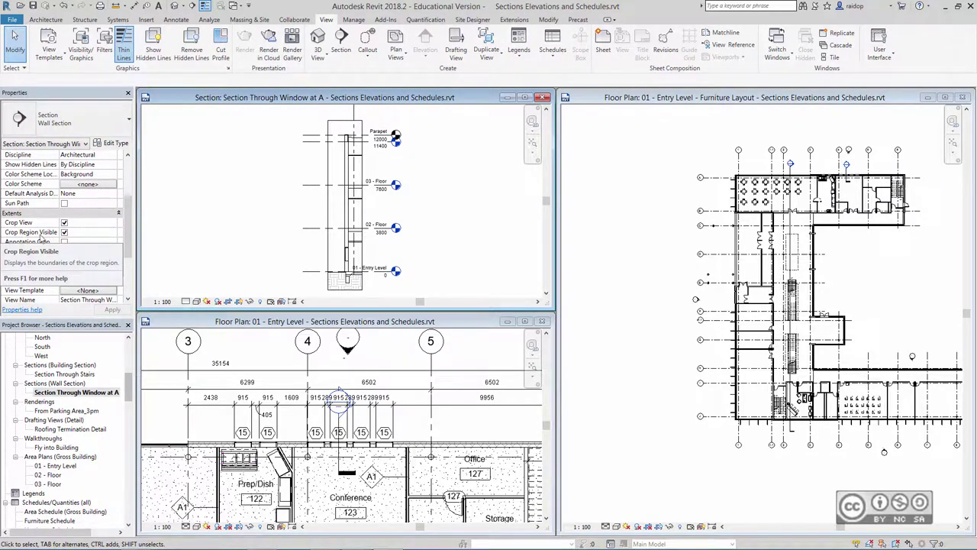
pyautogui.click(65, 232)
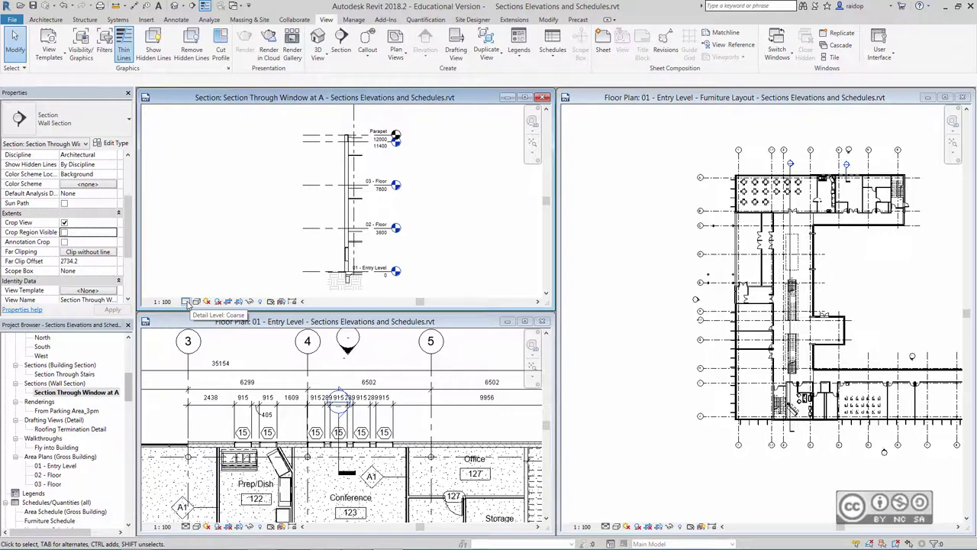
# Set the section's detail level to Fine, zoom all to fit, and close the section window
pyautogui.click(186, 301)
pyautogui.click(200, 292)
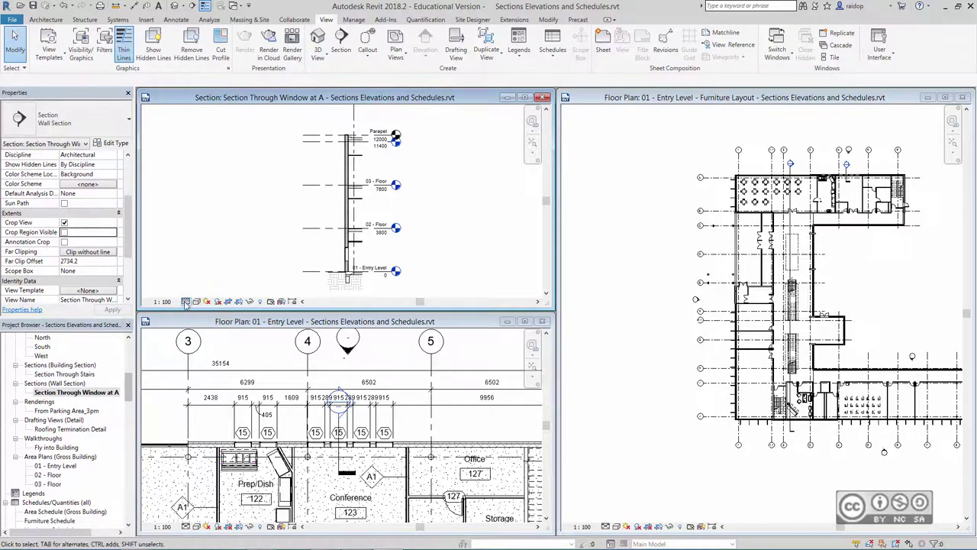
pyautogui.scroll(2, 347, 252)
pyautogui.scroll(2, 347, 252)
pyautogui.scroll(1, 348, 251)
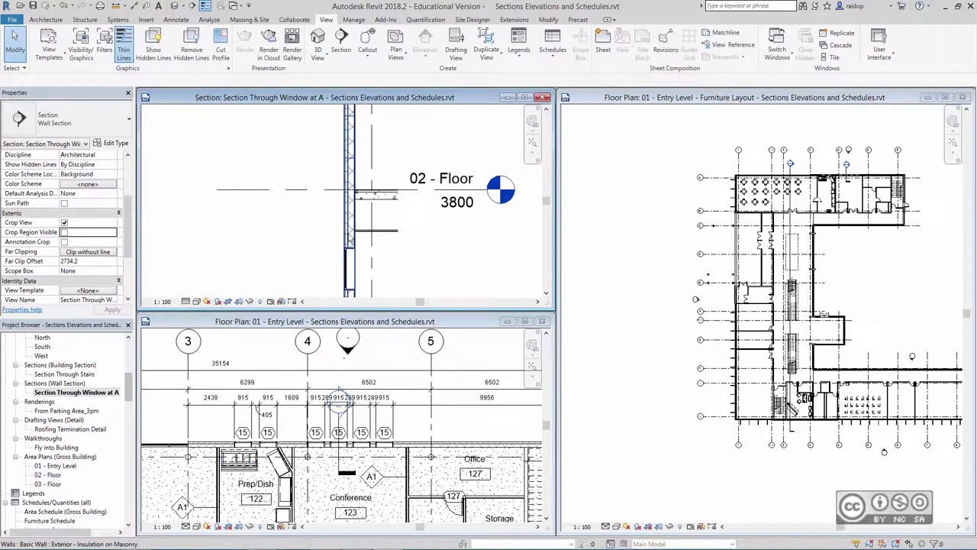
pyautogui.press('z')
pyautogui.press('a')
pyautogui.click(542, 98)
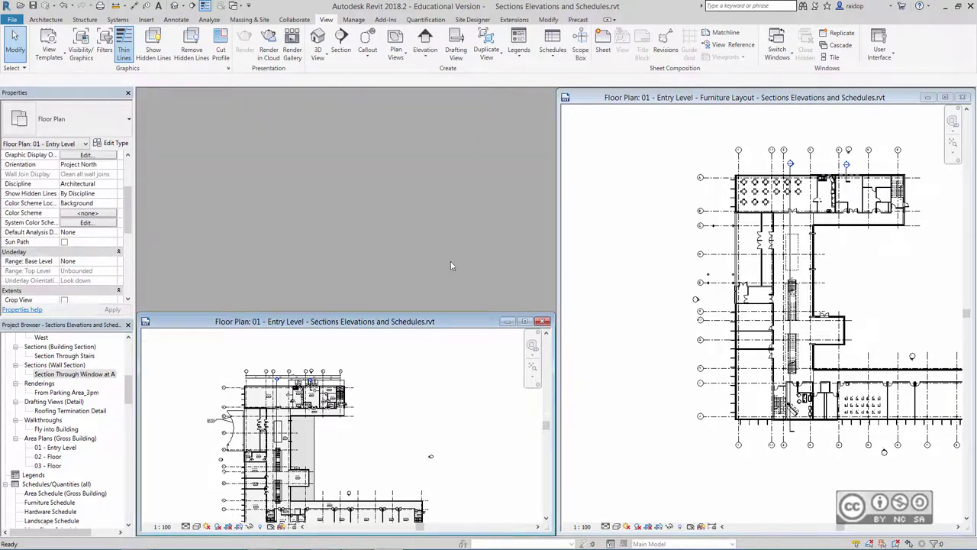
# Close Furniture Layout, maximize 01 - Entry Level, select the section, and open Visibility/Graphics
pyautogui.click(962, 97)
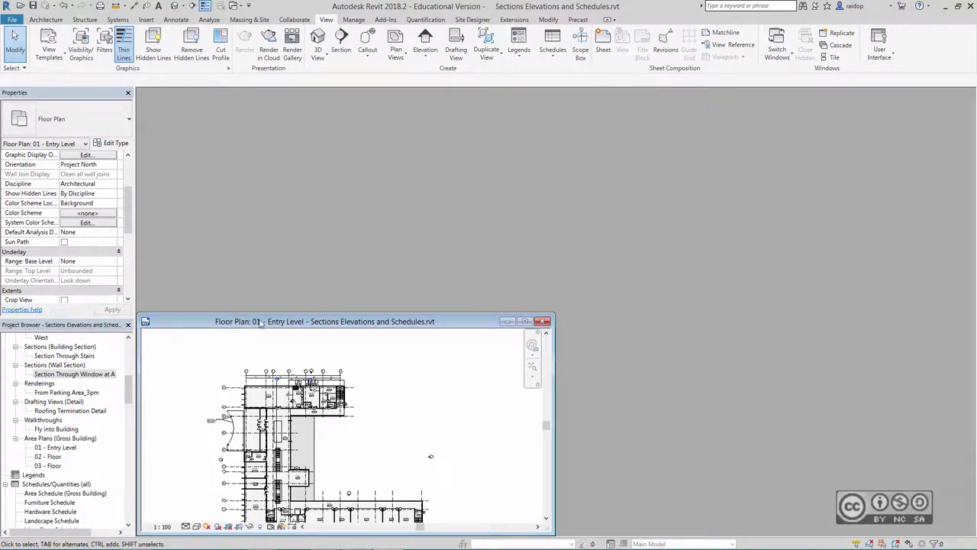
pyautogui.click(525, 321)
pyautogui.scroll(2, 493, 286)
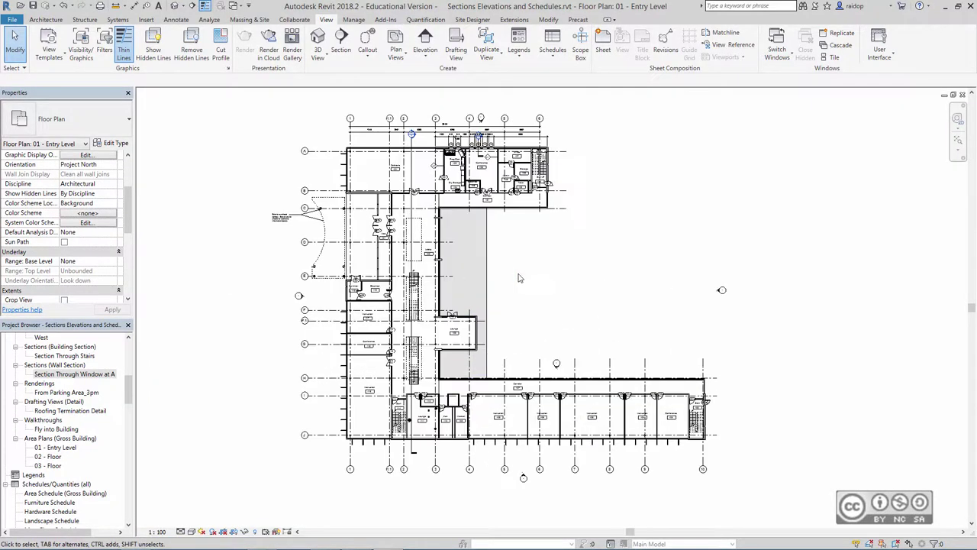
pyautogui.scroll(1, 617, 213)
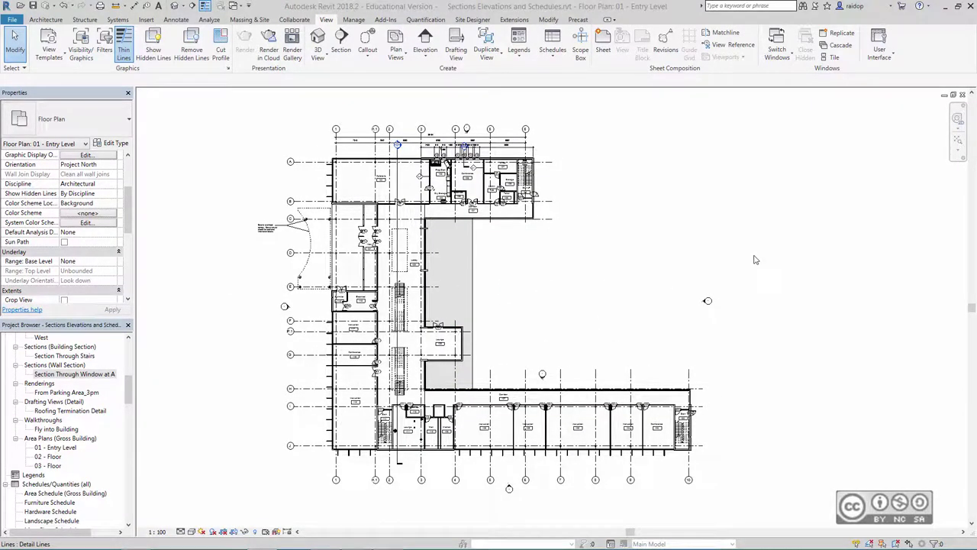
pyautogui.click(74, 373)
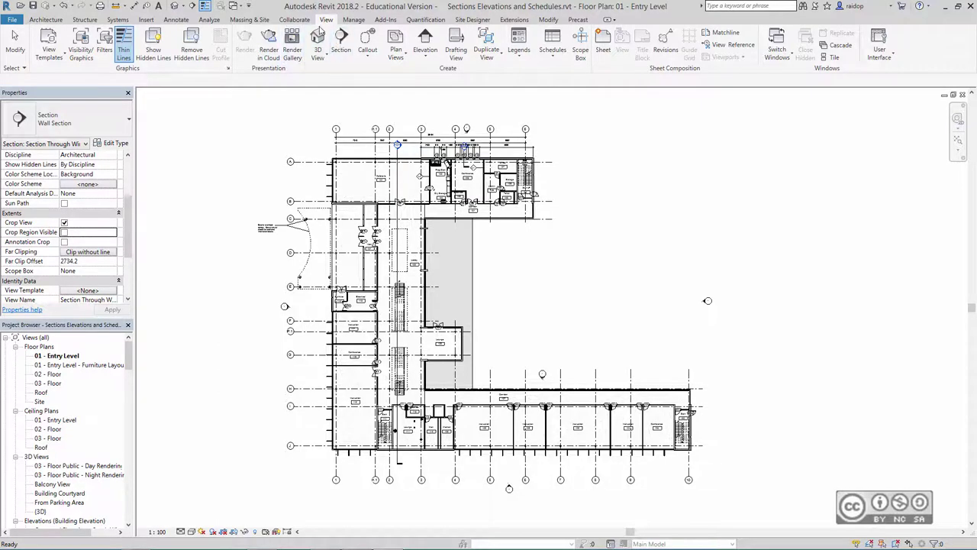
pyautogui.click(81, 44)
# Check Elevations in the Annotation Categories list, then close Visibility/Graphic Overrides with OK
pyautogui.click(661, 123)
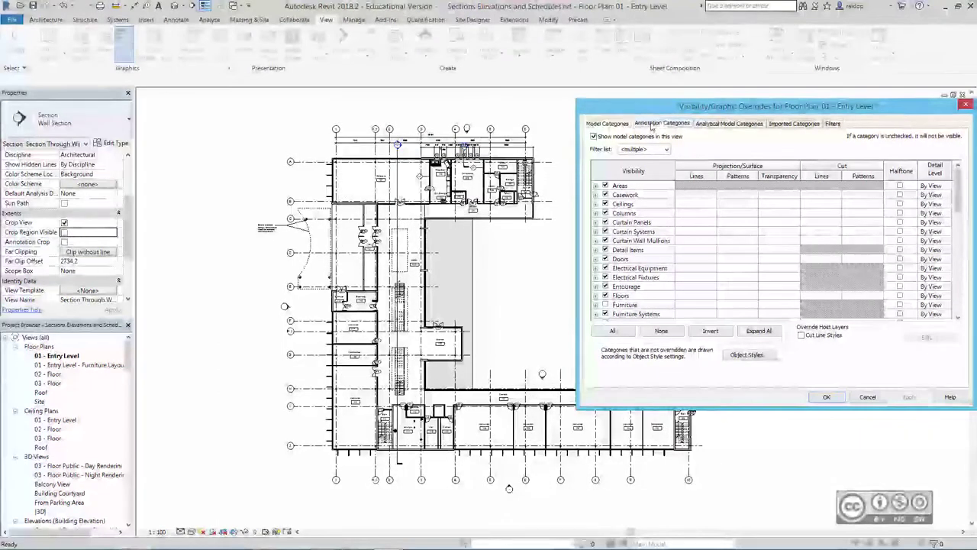
pyautogui.moveTo(958, 179); pyautogui.dragTo(959, 212)
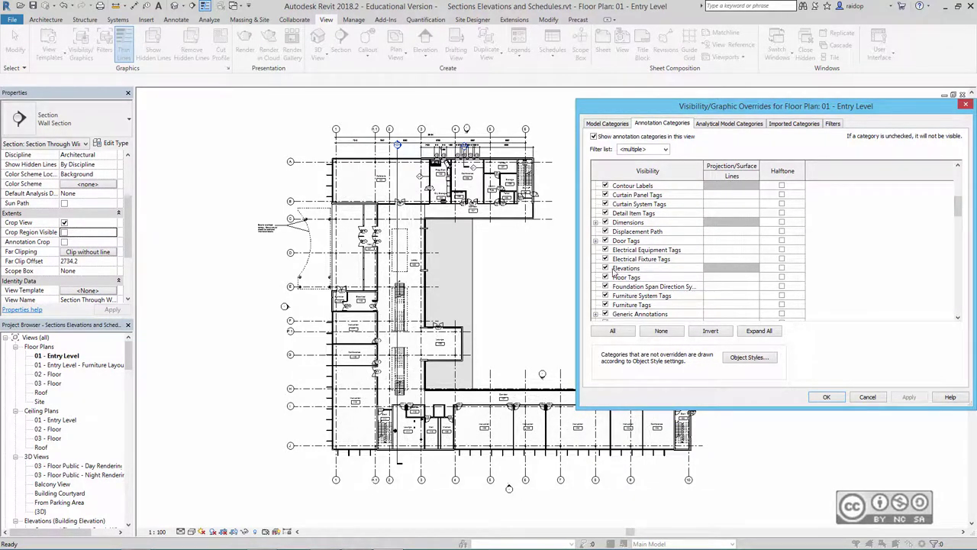
pyautogui.click(833, 400)
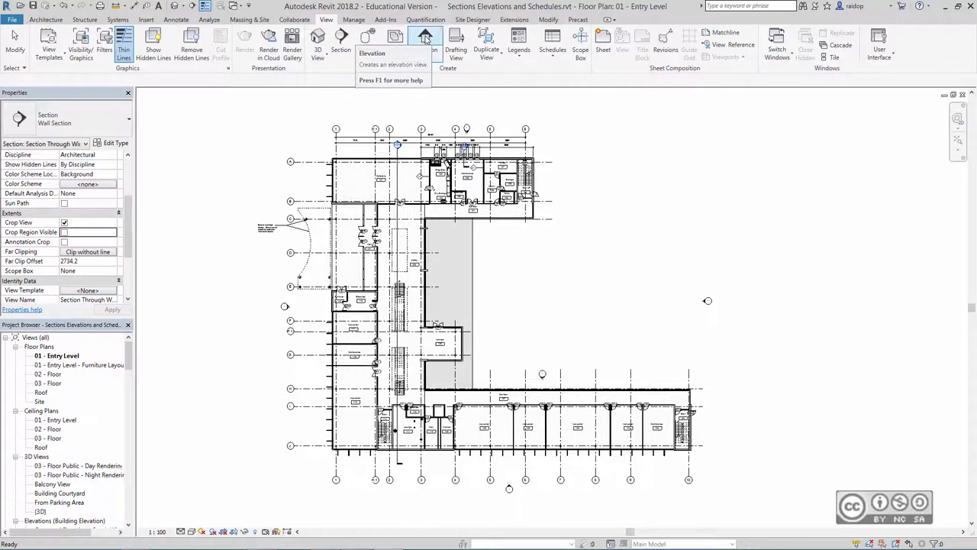
# Place a Building Elevation marker just north of Lounge 120, facing south toward it
pyautogui.click(425, 42)
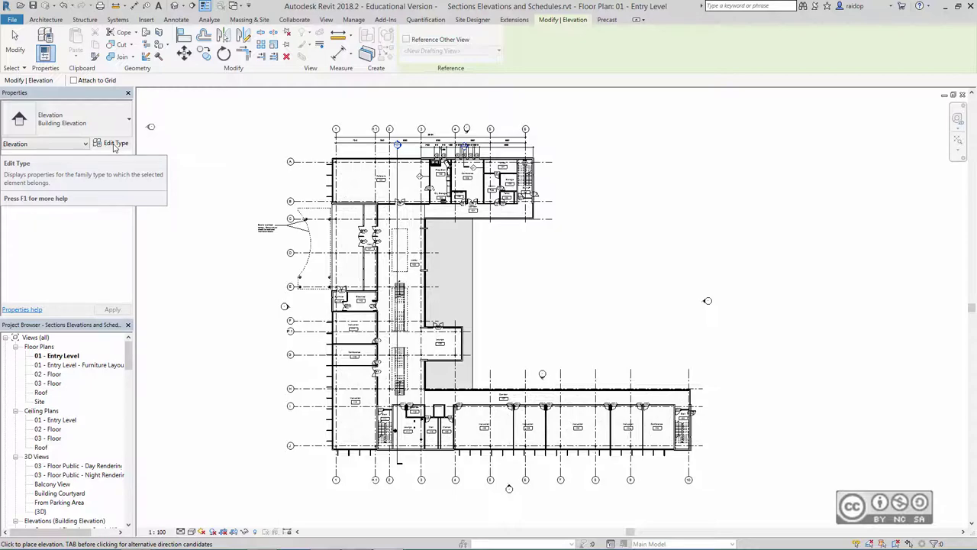
pyautogui.scroll(1, 439, 370)
pyautogui.scroll(2, 433, 365)
pyautogui.scroll(2, 434, 365)
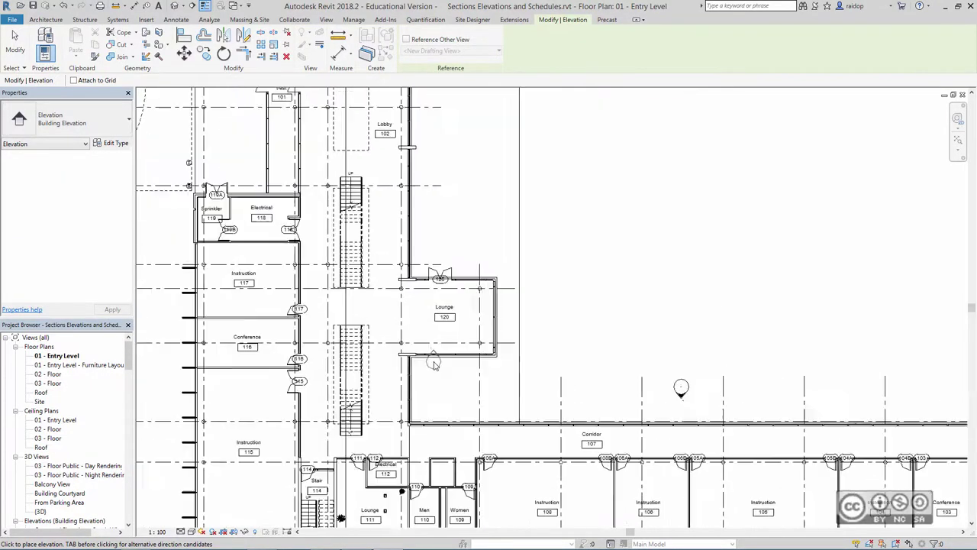
pyautogui.scroll(2, 433, 365)
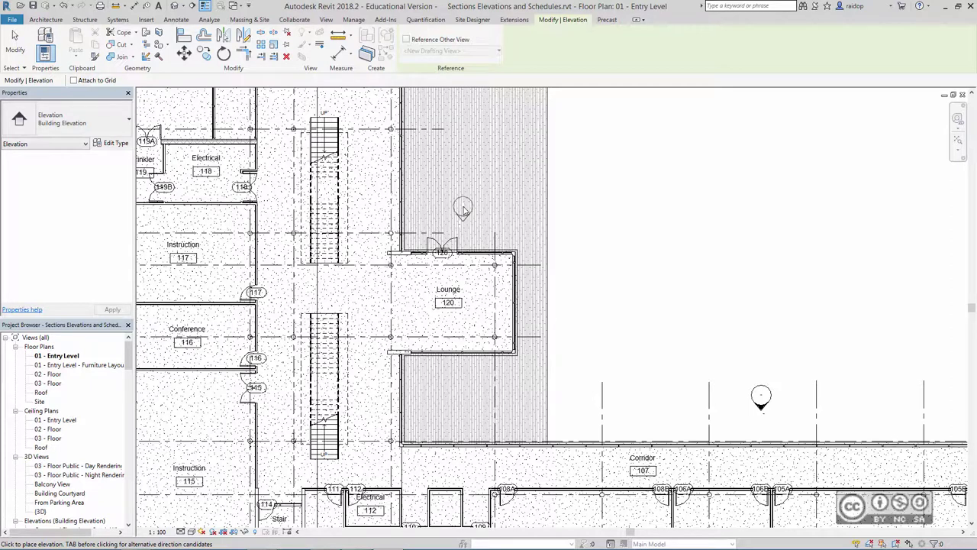
pyautogui.click(463, 210)
pyautogui.press('Escape')
pyautogui.press('Escape')
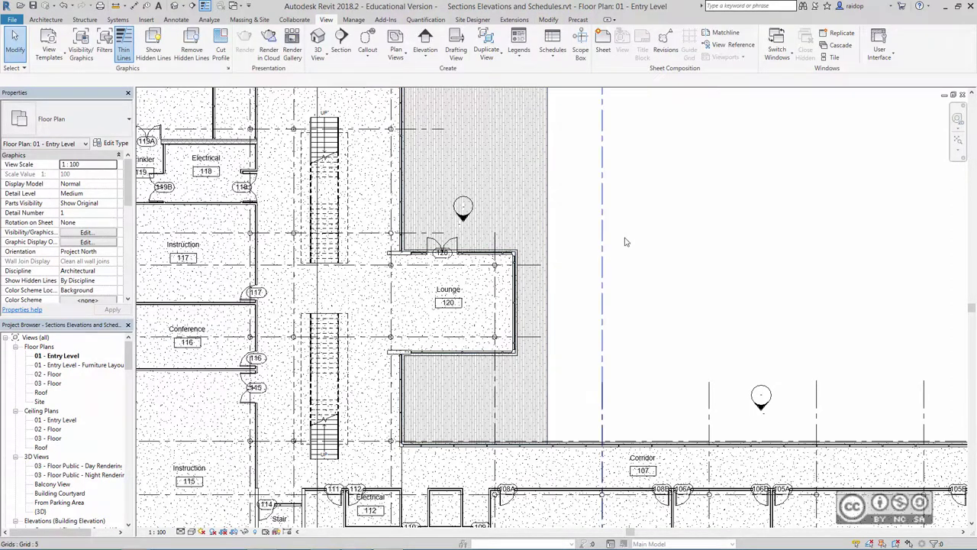
# Select the new elevation marker and pull its extent in toward the Lounge
pyautogui.click(463, 219)
pyautogui.scroll(-5, 680, 257)
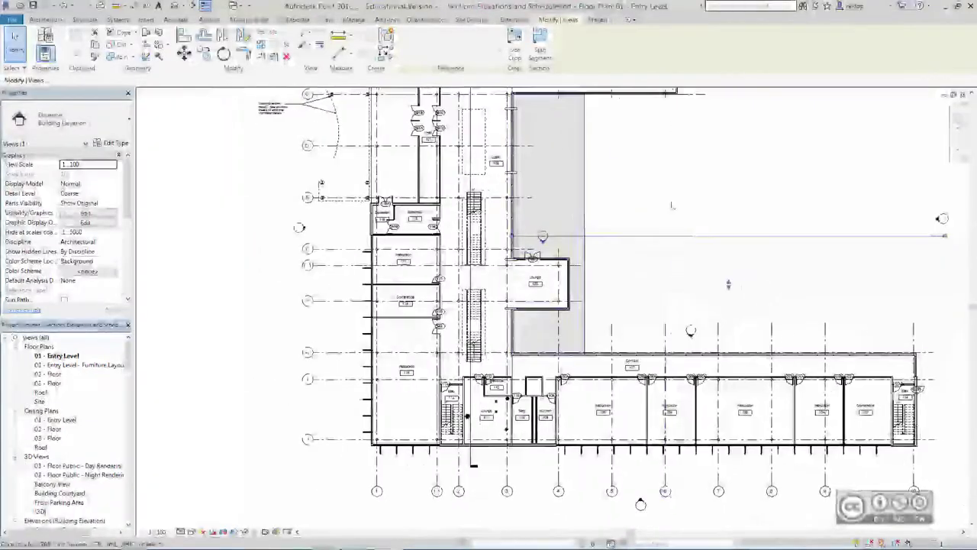
pyautogui.scroll(2, 847, 305)
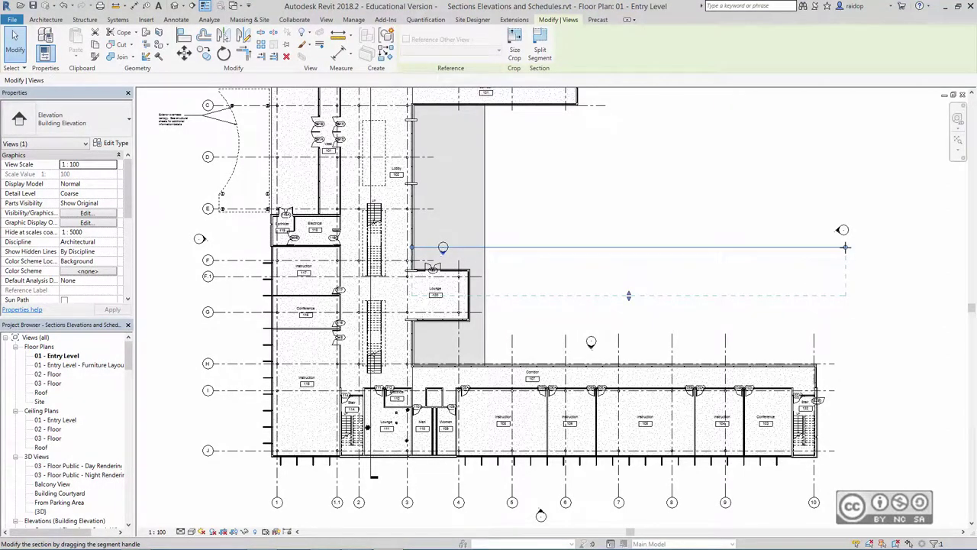
pyautogui.moveTo(844, 247); pyautogui.dragTo(543, 258)
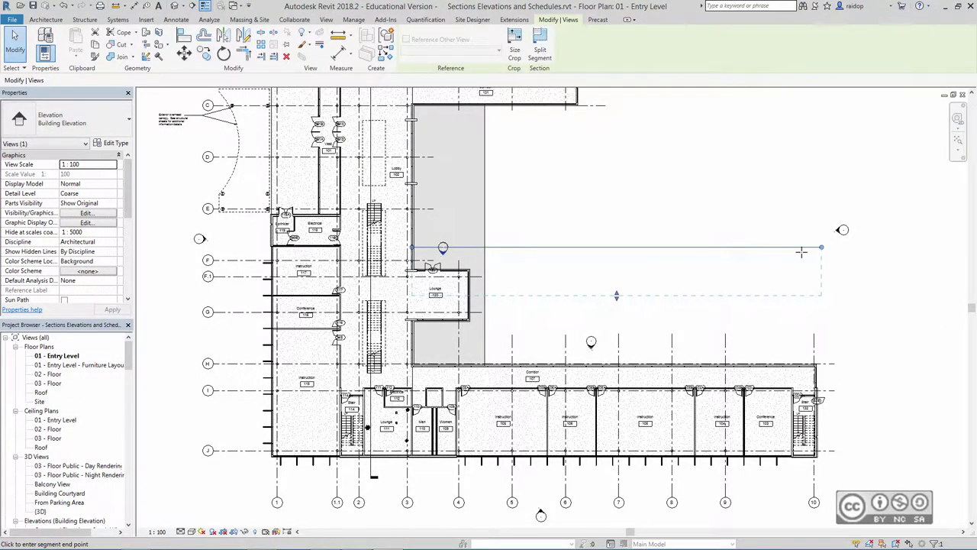
pyautogui.click(527, 256)
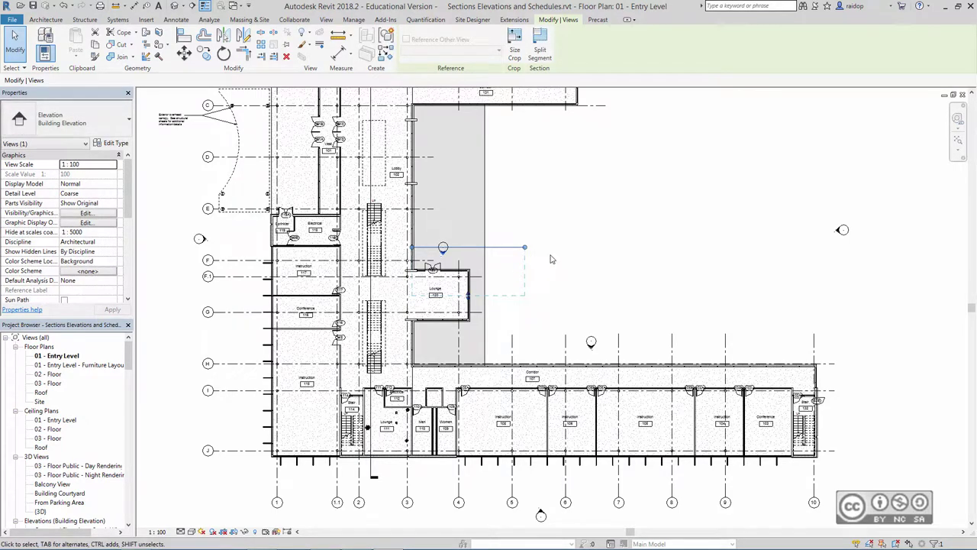
# Reposition the elevation's extent line, then reselect the elevation looking toward the Lounge
pyautogui.scroll(1, 479, 276)
pyautogui.scroll(1, 489, 267)
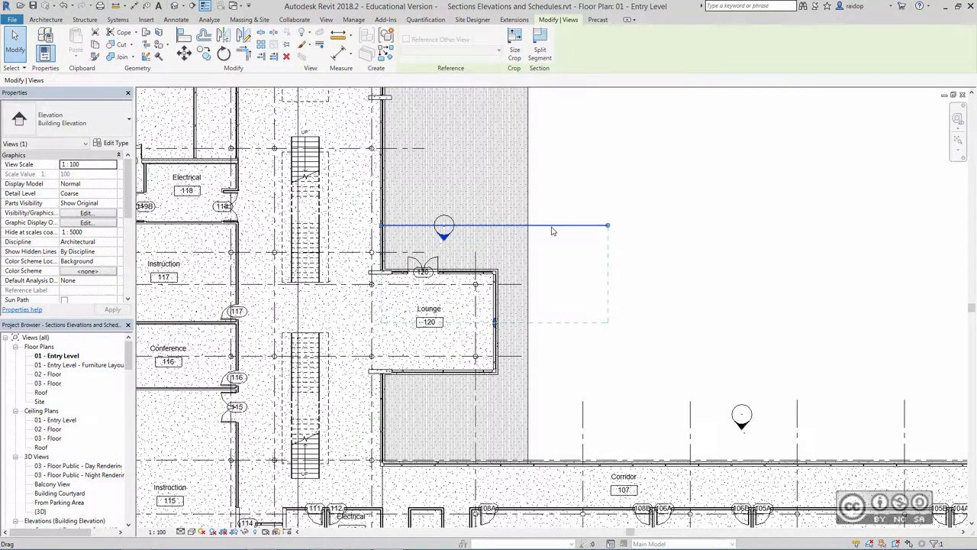
pyautogui.moveTo(567, 228); pyautogui.dragTo(572, 306)
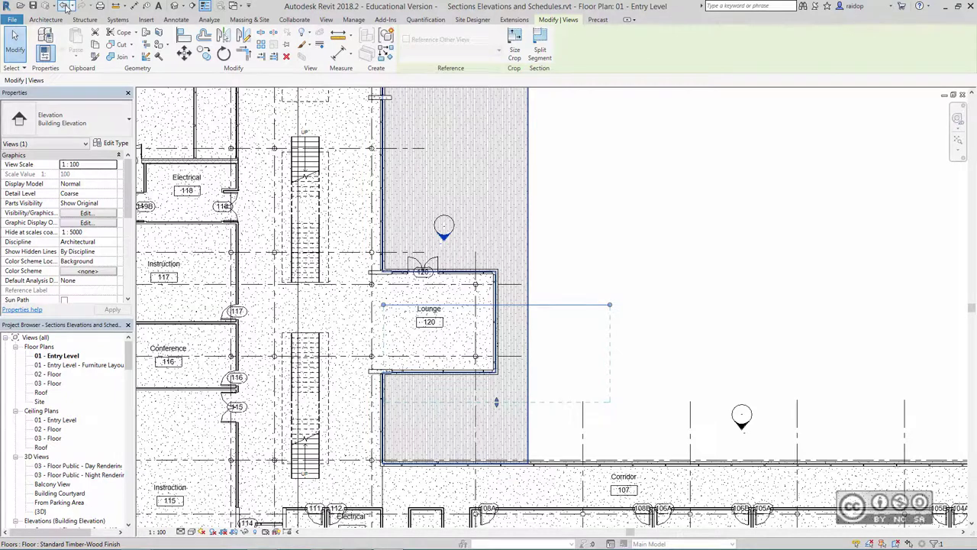
pyautogui.click(537, 257)
pyautogui.click(449, 231)
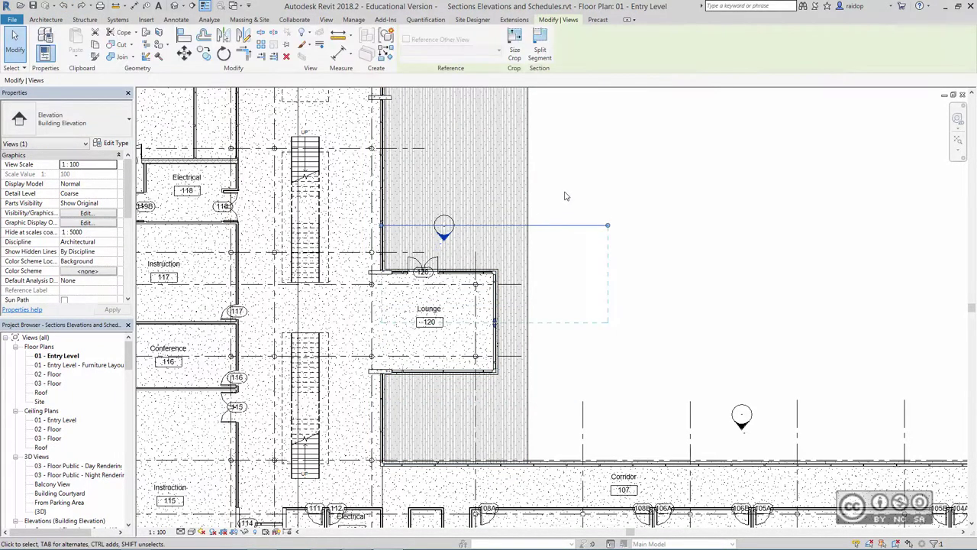
# Open the Lounge elevation view and rename Elevation 1 - a to 'Lounge Elevation'
pyautogui.doubleClick(444, 238)
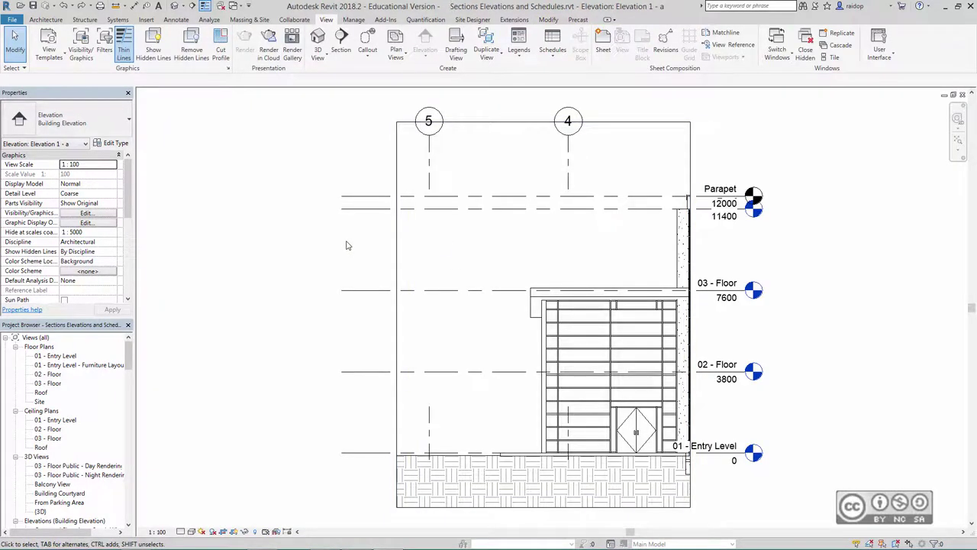
pyautogui.moveTo(127, 187); pyautogui.dragTo(131, 223)
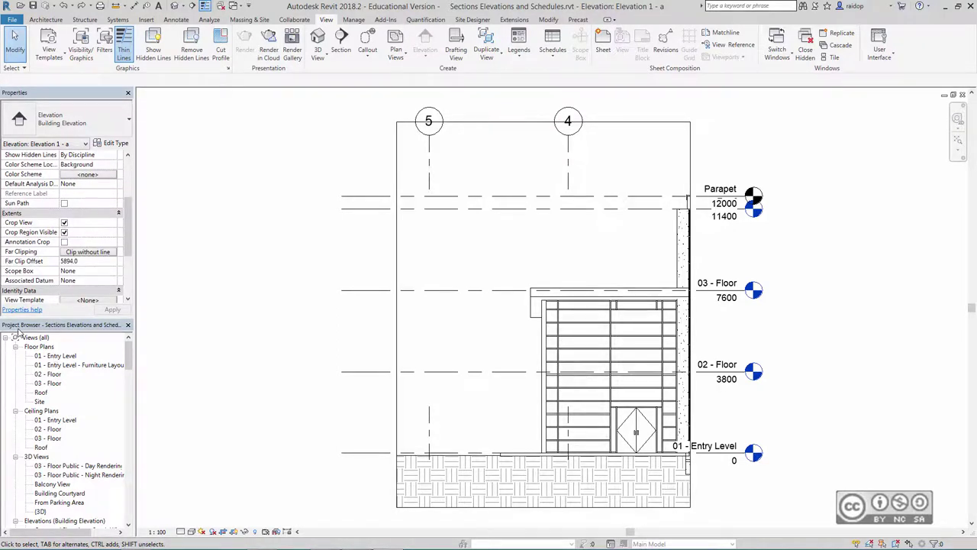
pyautogui.scroll(-5, 130, 349)
pyautogui.click(74, 465)
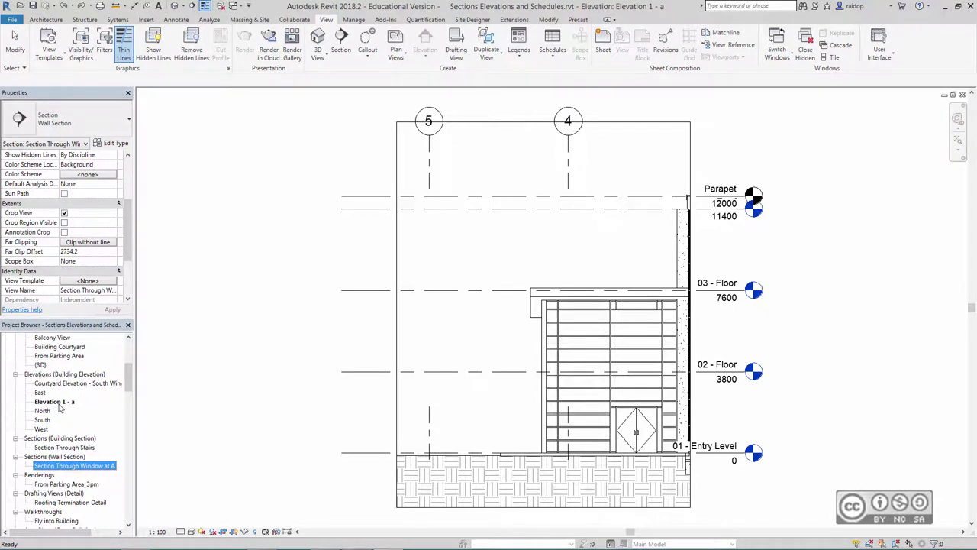
pyautogui.rightClick(59, 403)
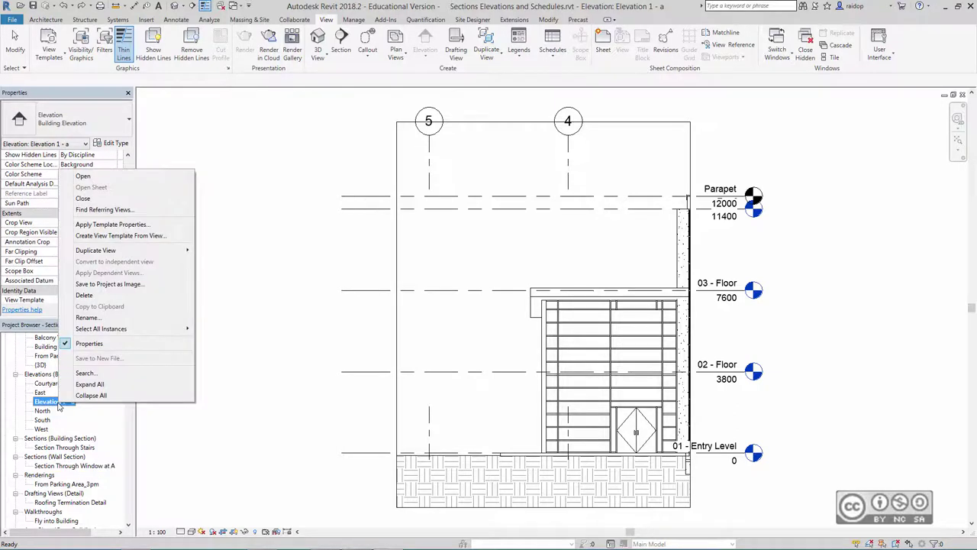
pyautogui.click(88, 317)
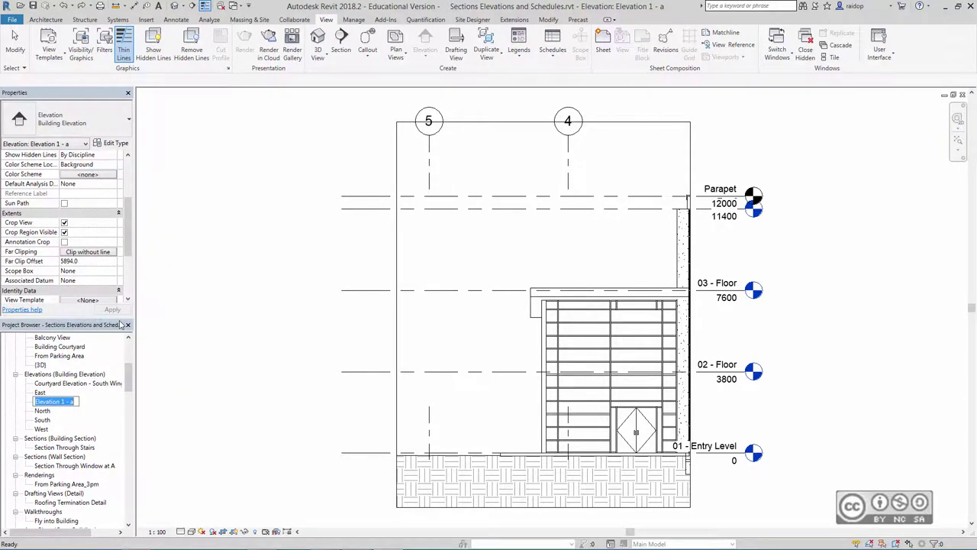
pyautogui.write('Lounge Elevation')
pyautogui.press('Return')
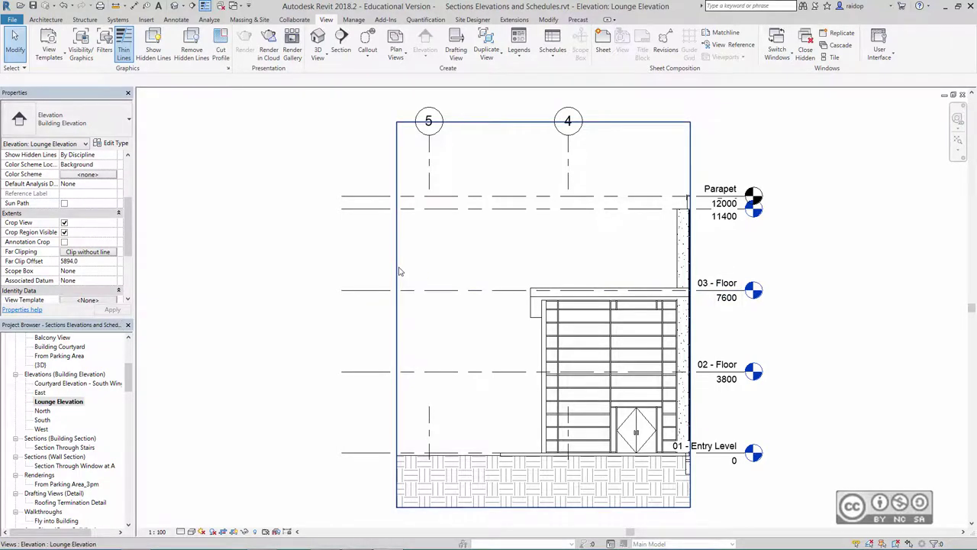
# Pull the elevation crop region's left edge inward and return to the Entry Level plan
pyautogui.click(397, 324)
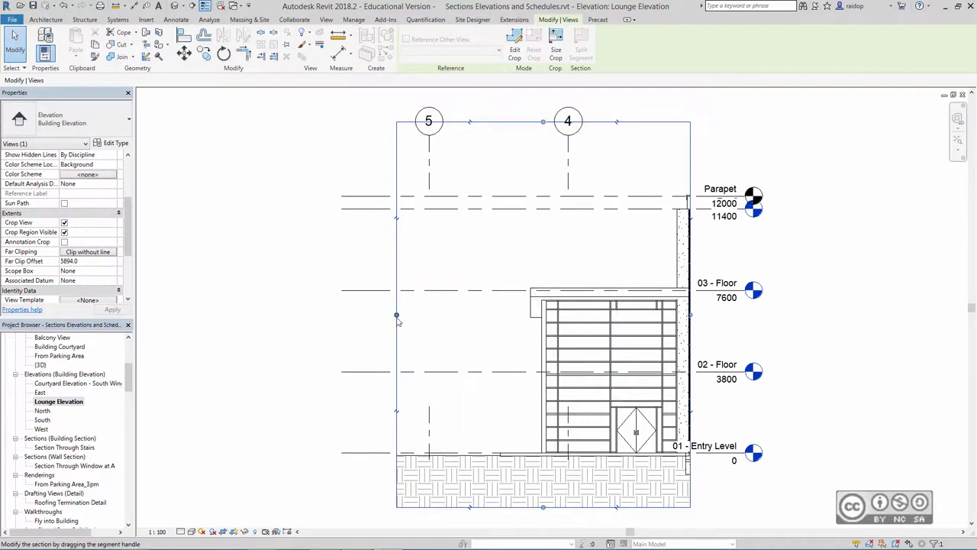
pyautogui.moveTo(396, 314); pyautogui.dragTo(409, 315)
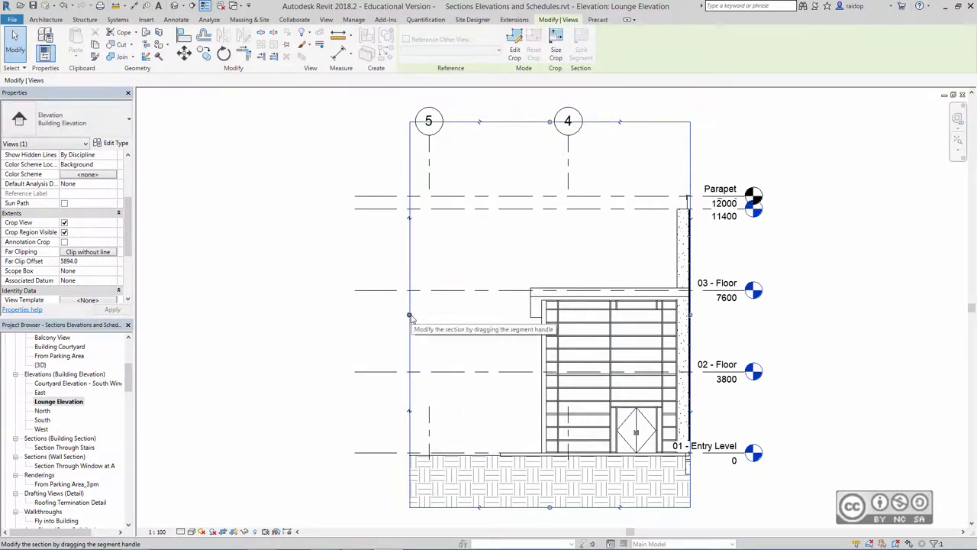
pyautogui.click(410, 315)
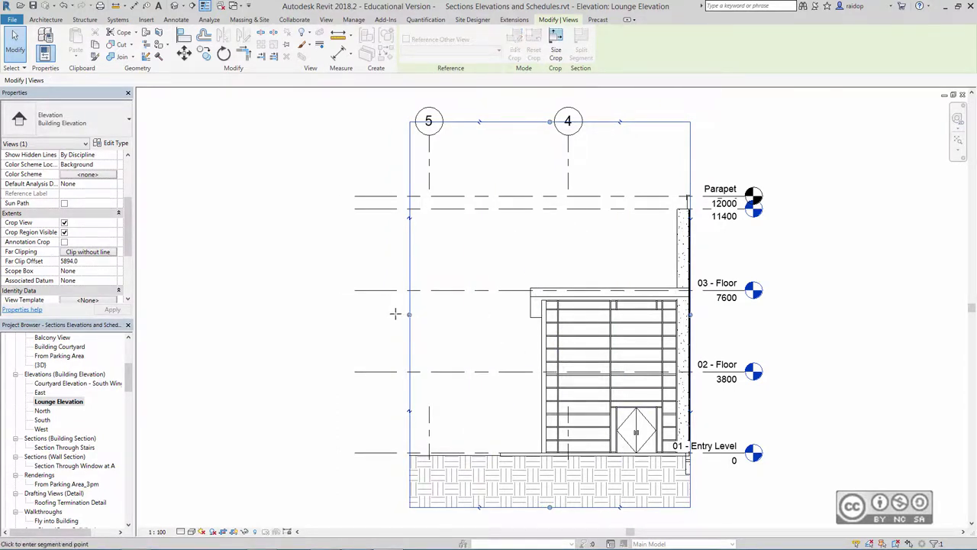
pyautogui.press('Escape')
pyautogui.hotkey('ctrl', 'Tab')
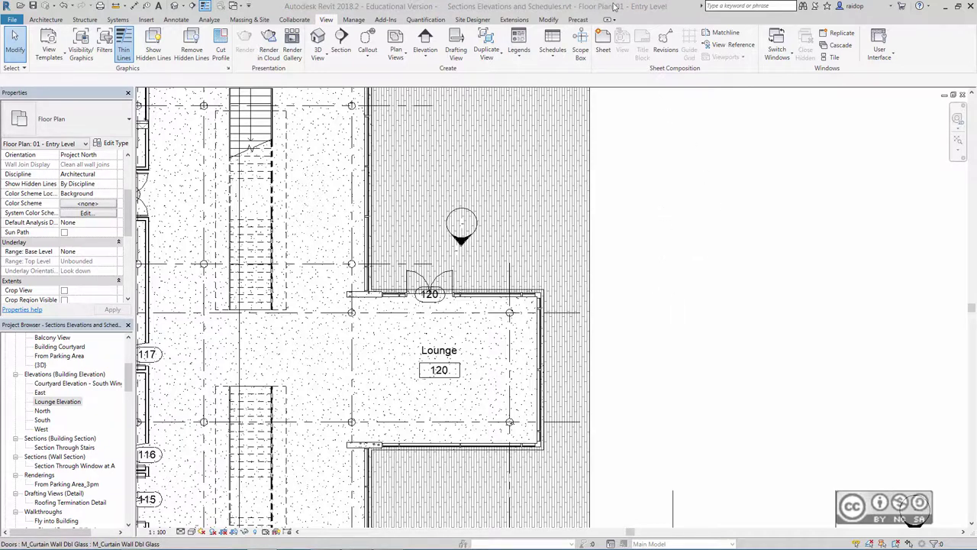
# Make Interior Elevation the active elevation type, reviewing its type properties without changes
pyautogui.scroll(-3, 621, 261)
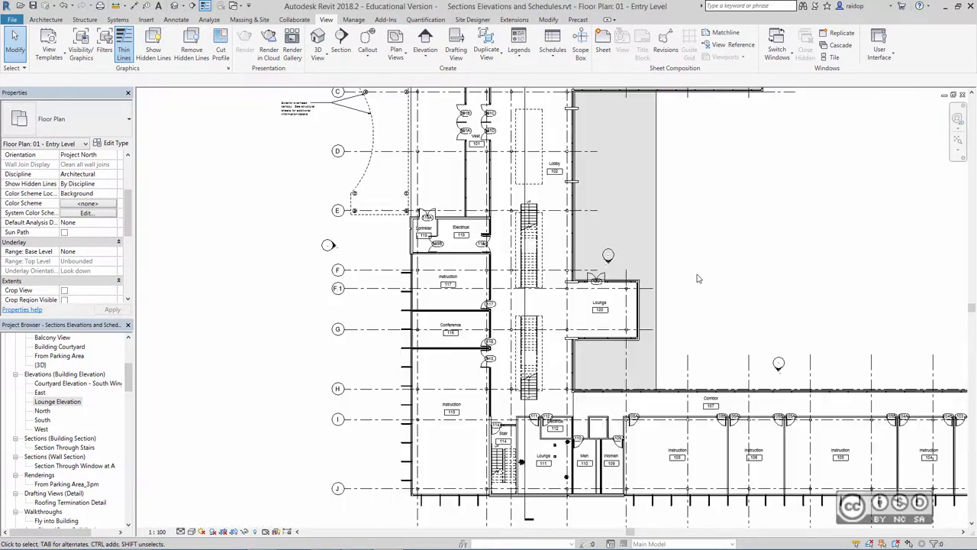
pyautogui.scroll(-3, 595, 290)
pyautogui.scroll(-2, 536, 315)
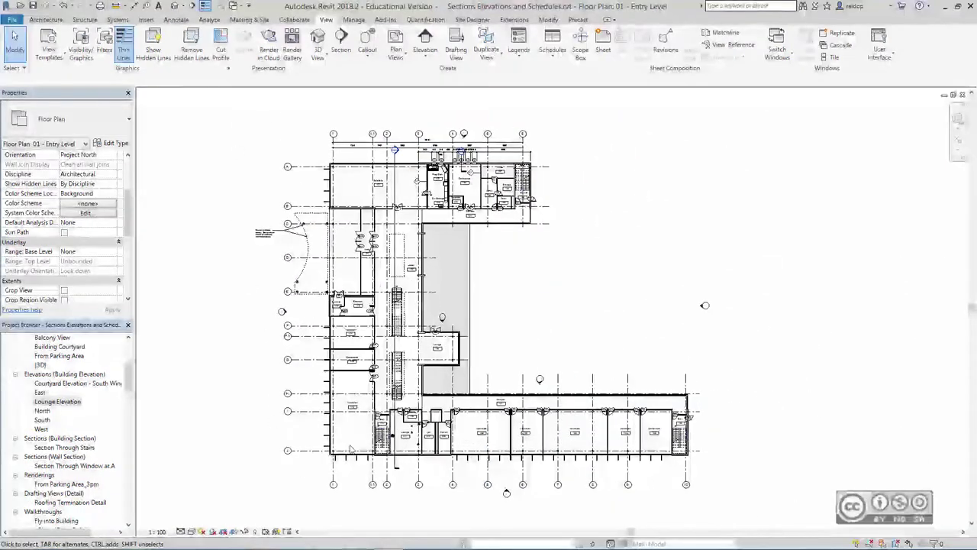
pyautogui.click(267, 114)
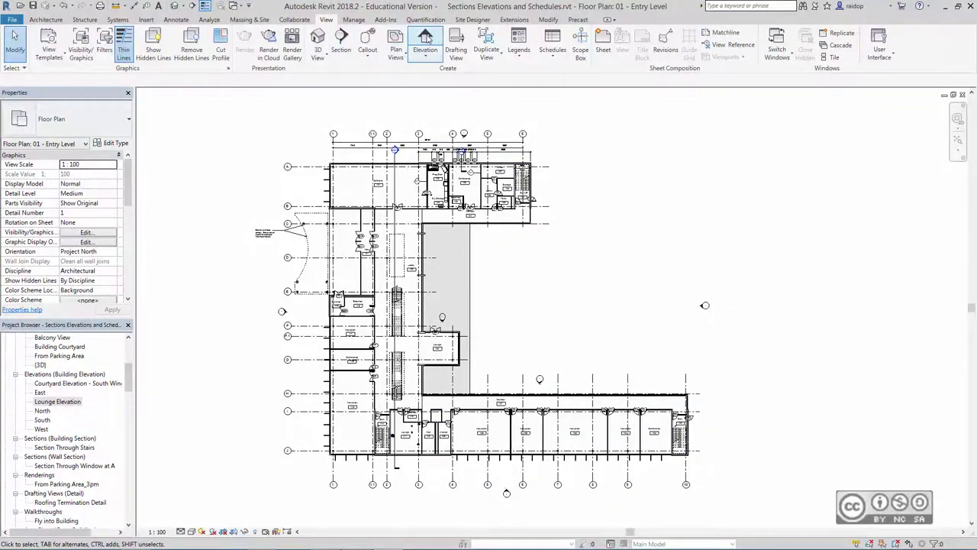
pyautogui.click(425, 44)
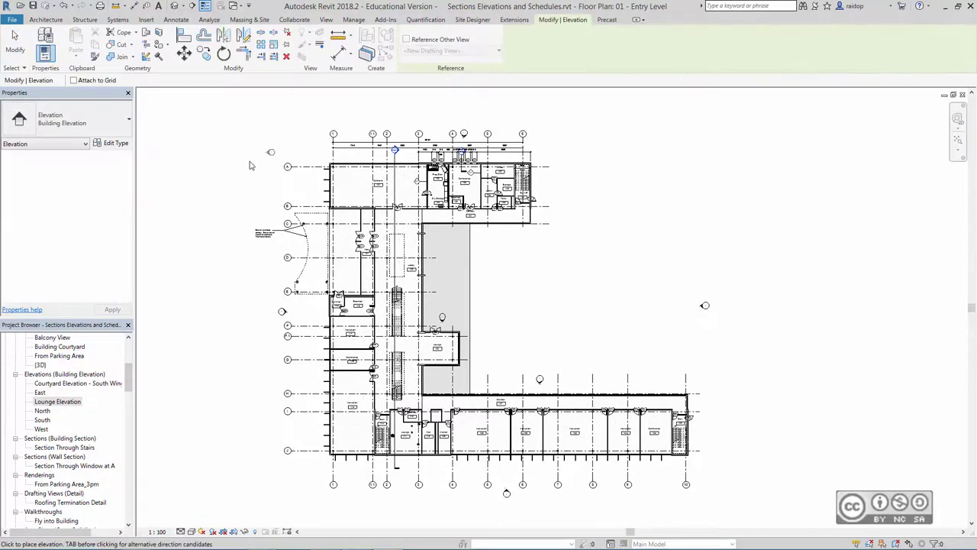
pyautogui.click(128, 124)
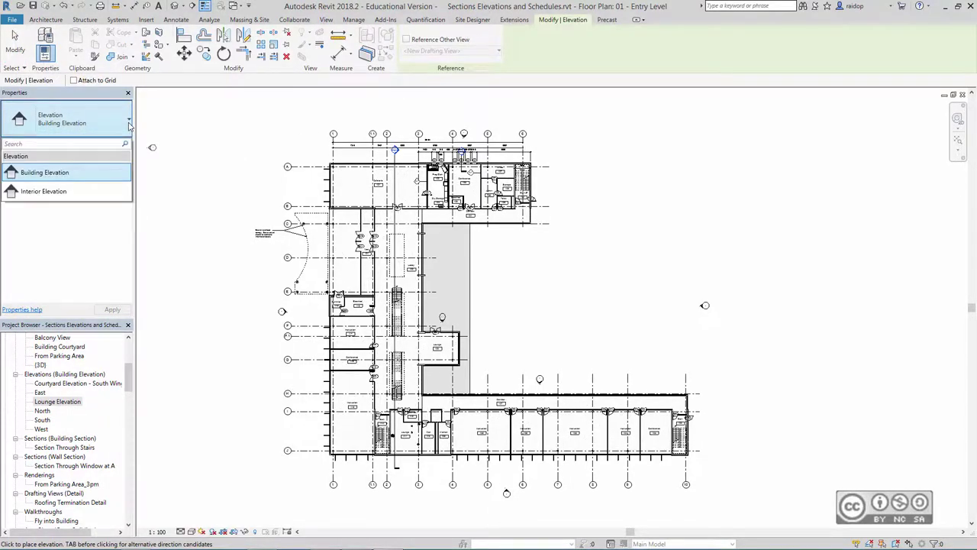
pyautogui.click(40, 192)
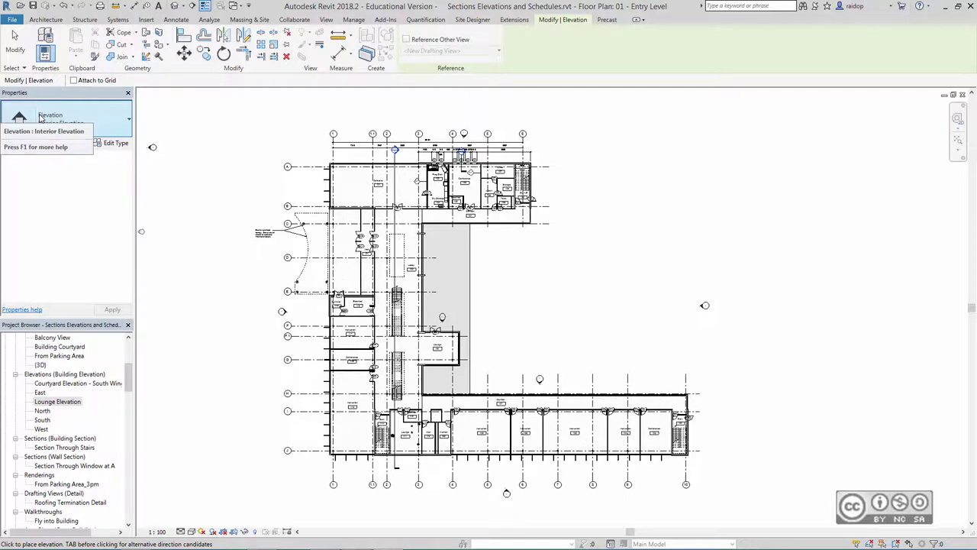
pyautogui.click(112, 143)
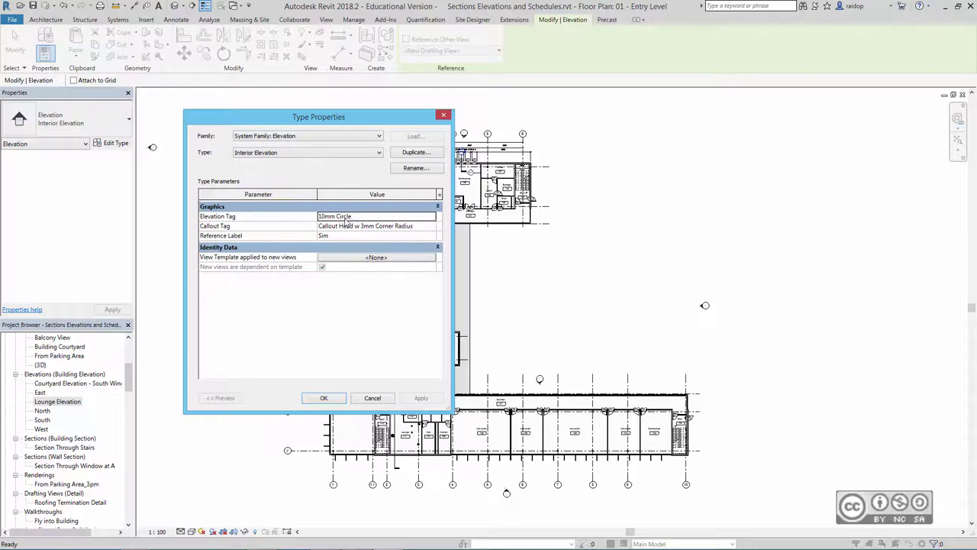
pyautogui.click(376, 400)
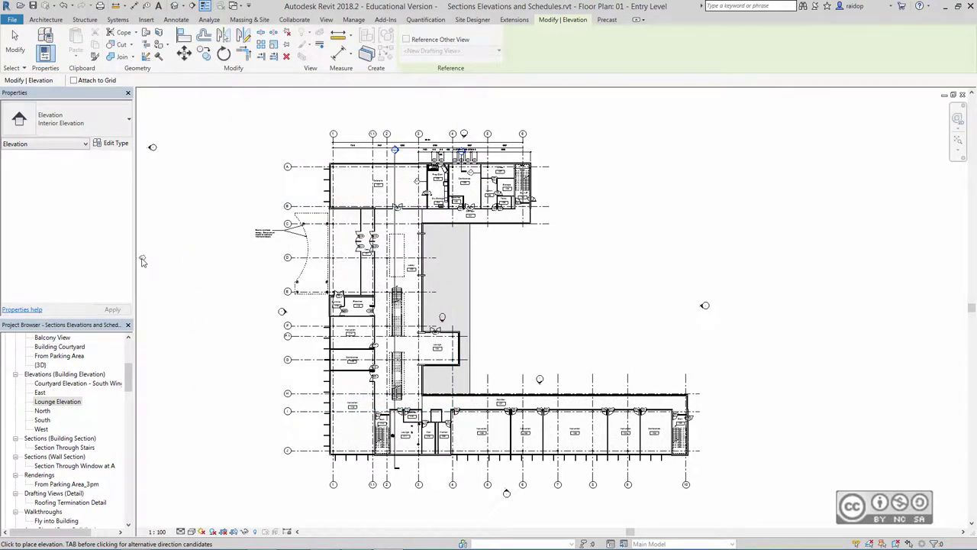
# Place an Interior Elevation marker in Cafeteria 121, just north of door 121, and select it
pyautogui.scroll(5, 389, 191)
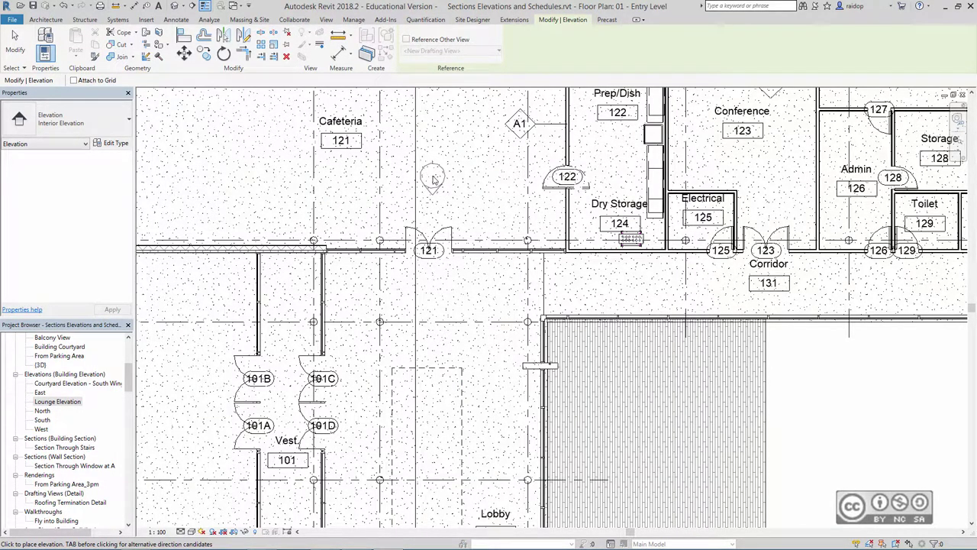
pyautogui.click(432, 180)
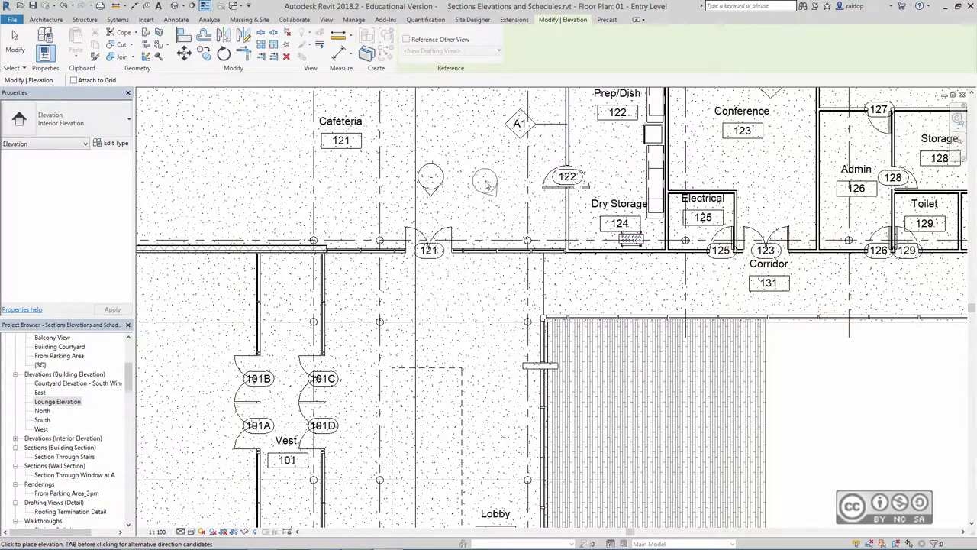
pyautogui.press('Escape')
pyautogui.press('Escape')
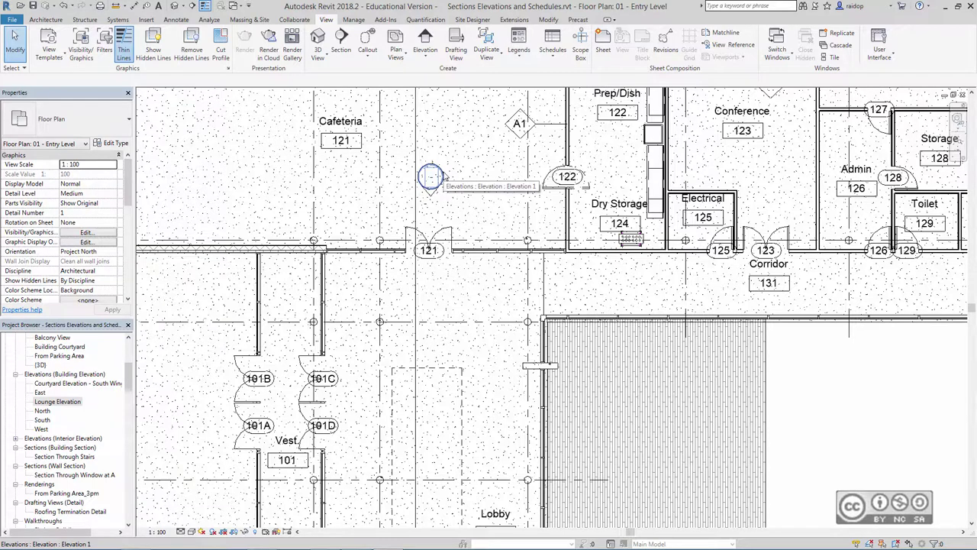
pyautogui.click(440, 174)
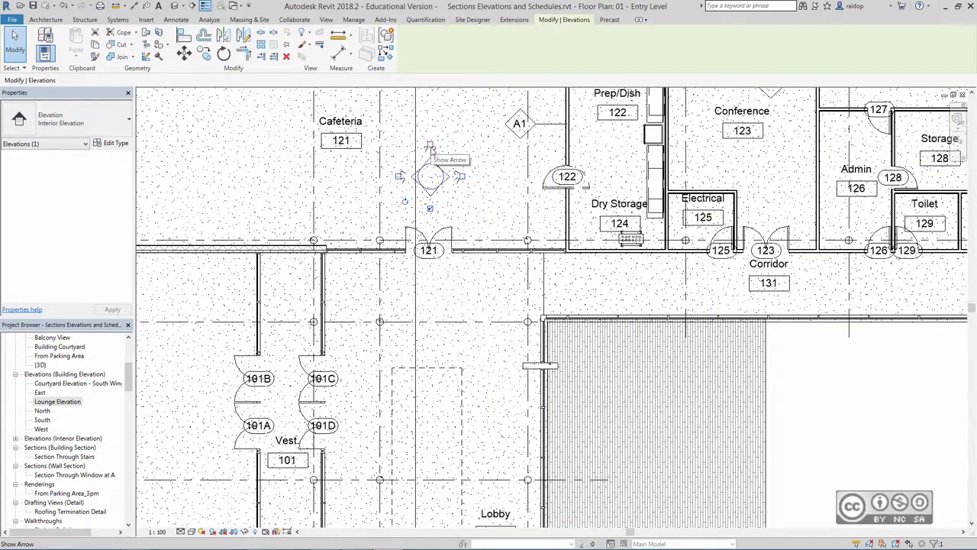
# Untick the Cafeteria marker's extra arrow and confirm deleting the Elevation 1 - c view
pyautogui.click(128, 374)
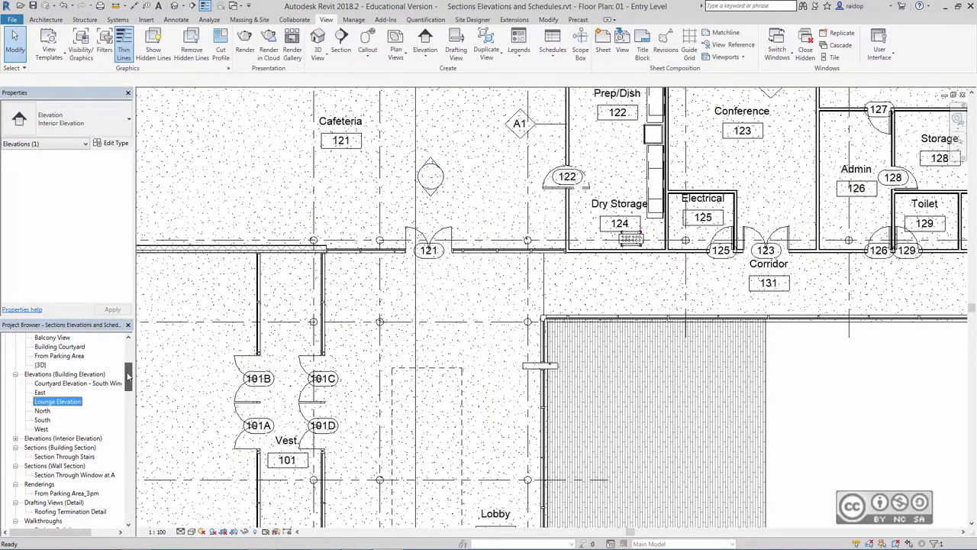
pyautogui.moveTo(128, 374); pyautogui.dragTo(128, 409)
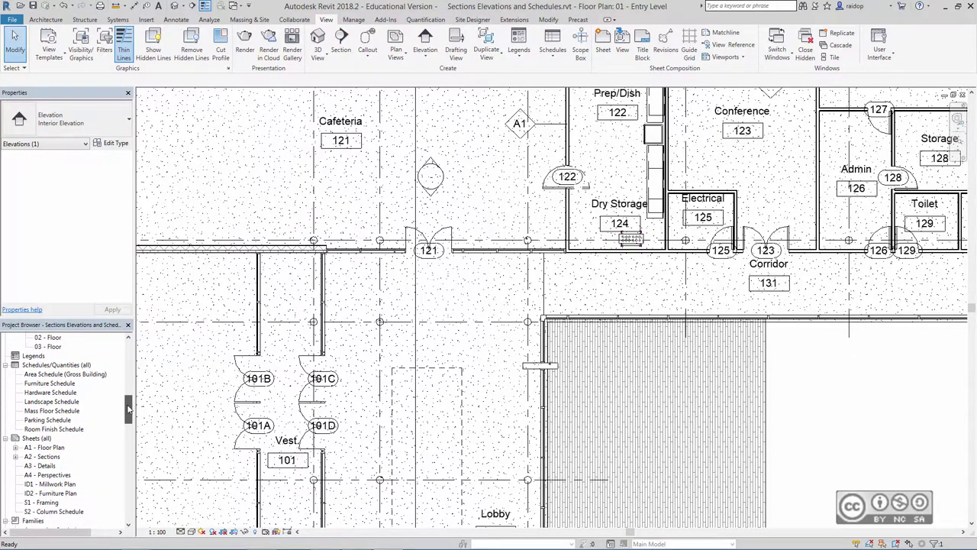
pyautogui.scroll(3, 92, 405)
pyautogui.scroll(3, 31, 374)
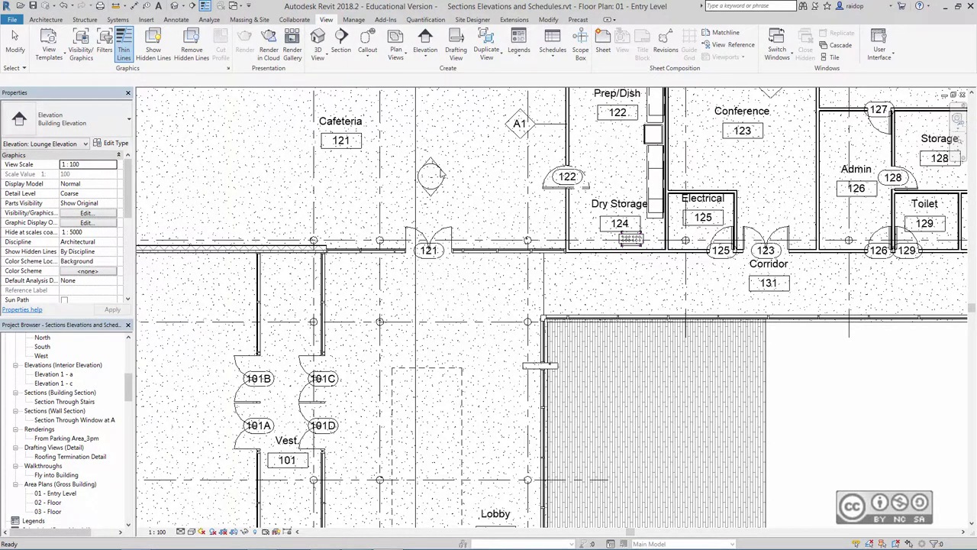
pyautogui.click(442, 175)
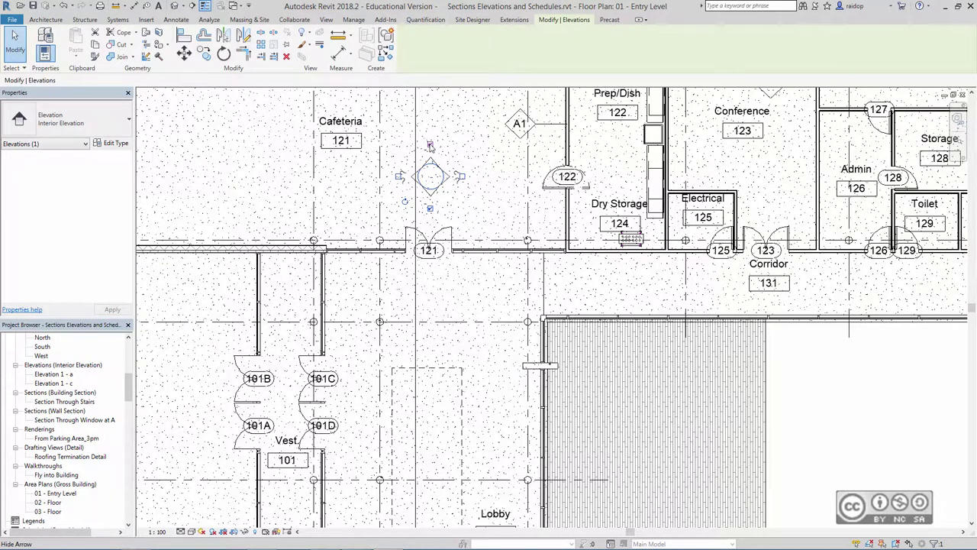
pyautogui.click(430, 145)
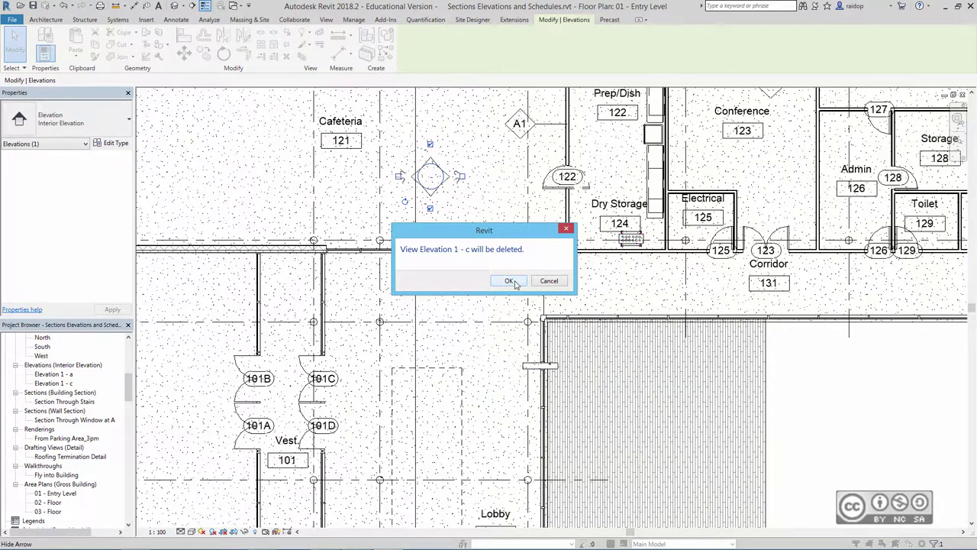
pyautogui.click(508, 281)
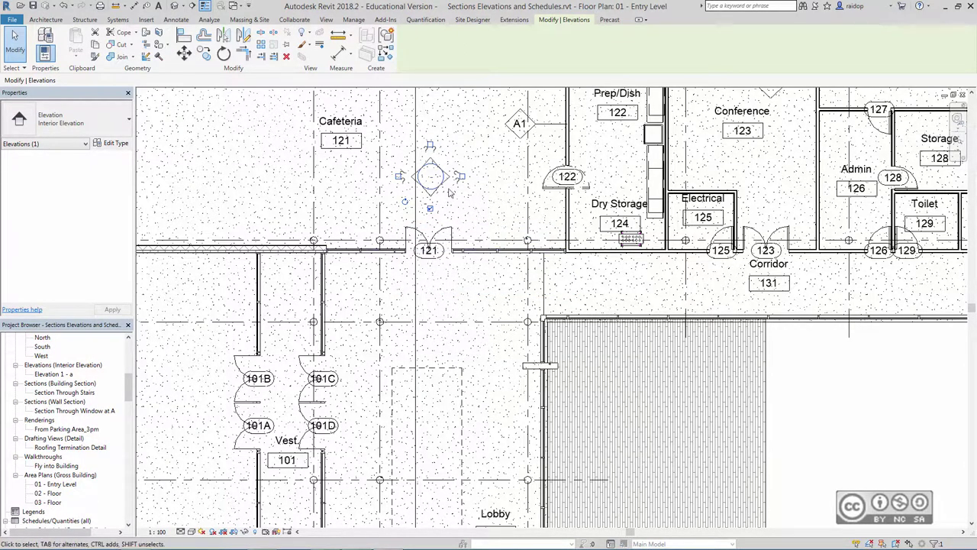
pyautogui.click(471, 150)
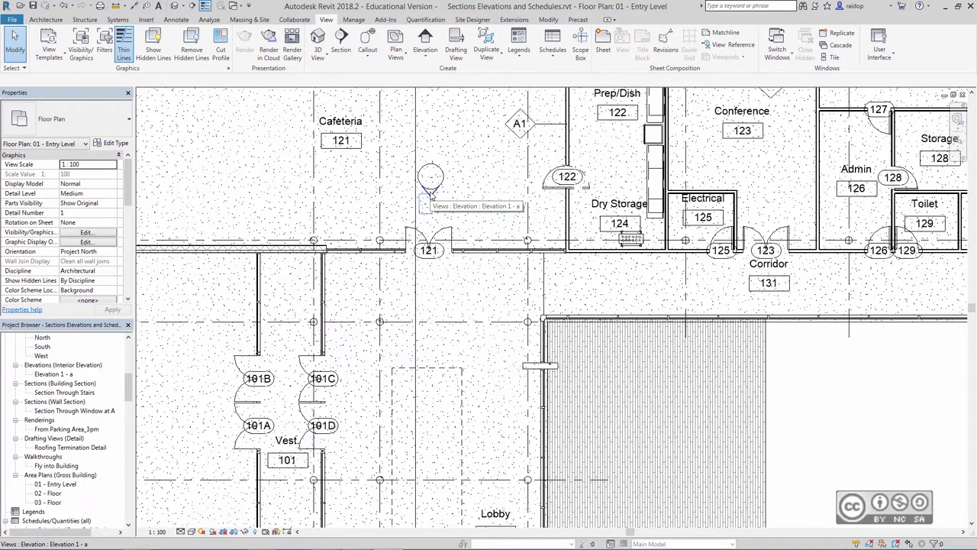
# Move the Cafeteria marker's extent line up and open the Elevation 1 - a interior elevation
pyautogui.click(430, 191)
pyautogui.moveTo(216, 189); pyautogui.dragTo(346, 193, button='middle')
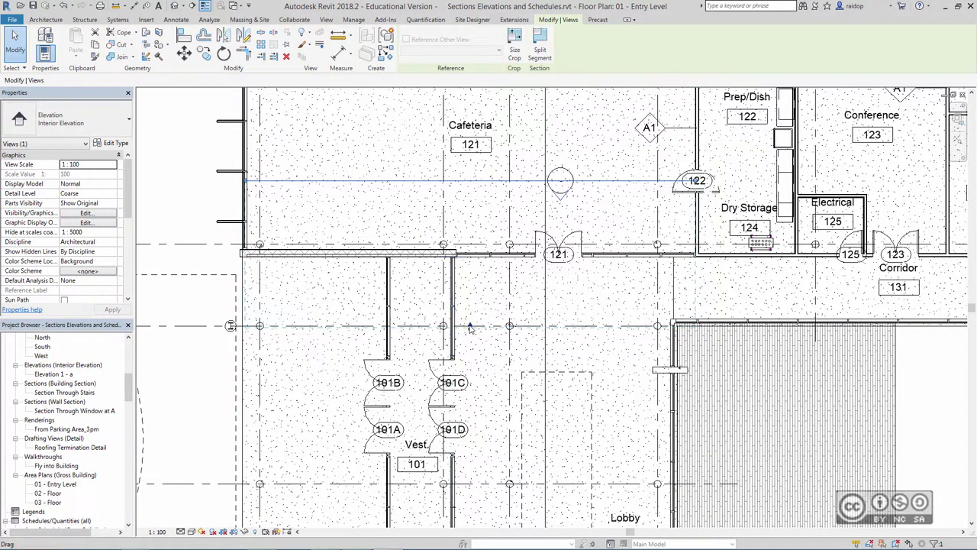
pyautogui.moveTo(470, 327); pyautogui.dragTo(470, 262)
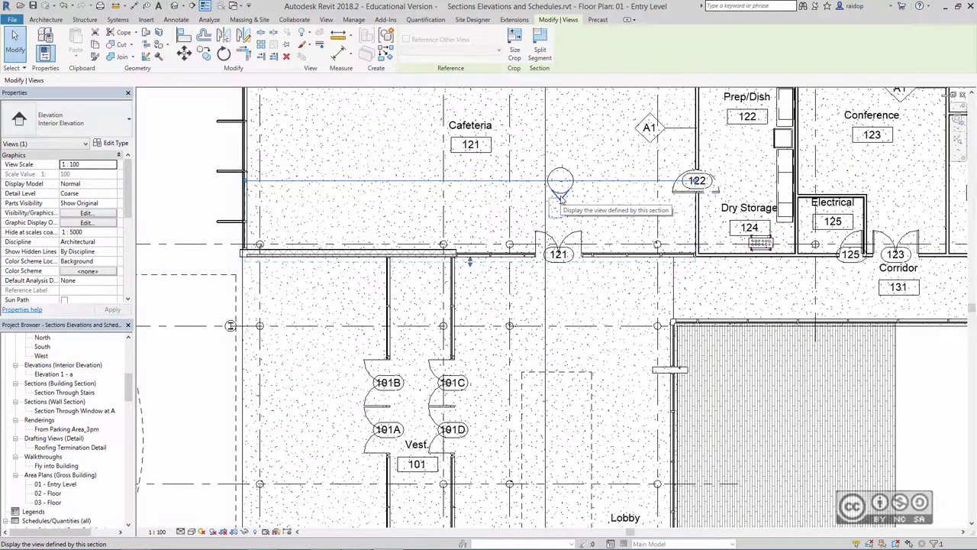
pyautogui.doubleClick(560, 200)
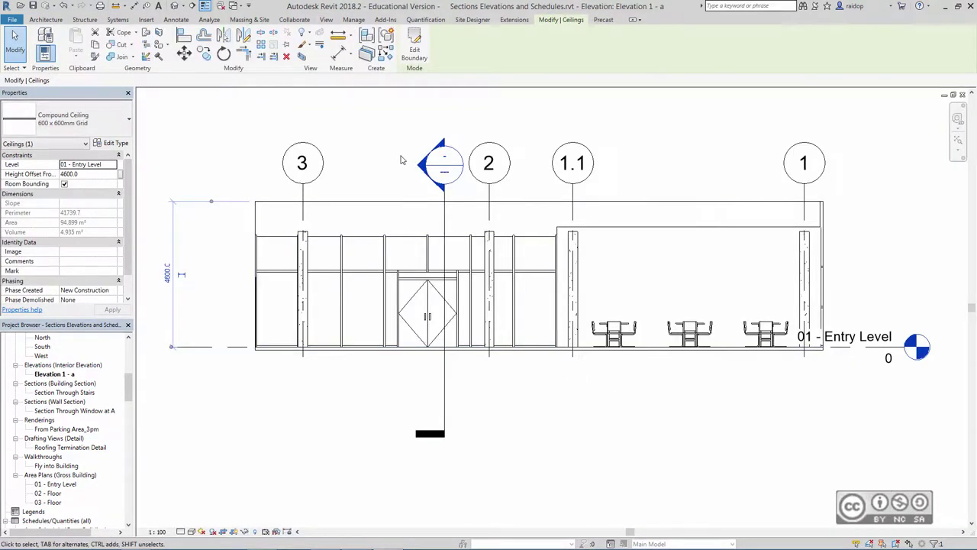
pyautogui.click(326, 20)
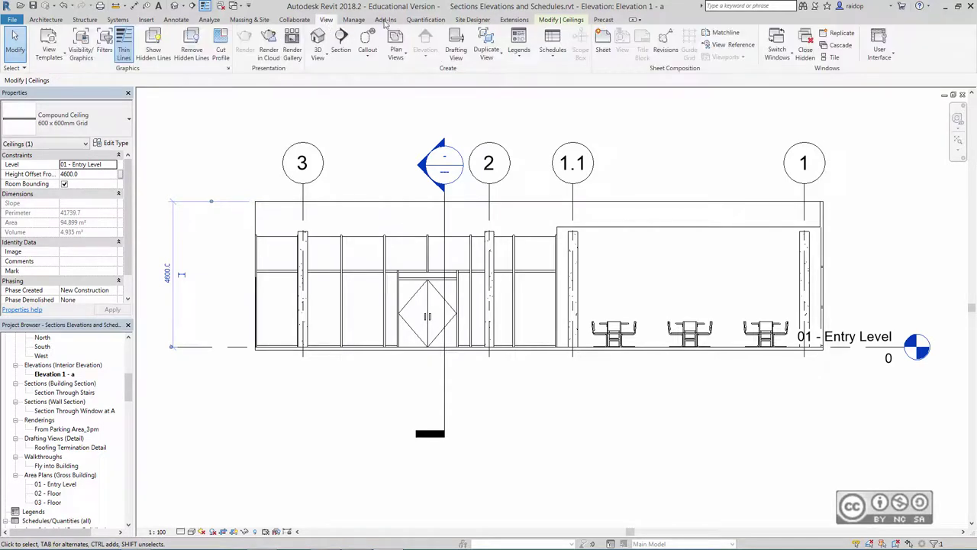
# Tile Elevation 1 - a beside the Entry Level plan and pan the plan to the cafeteria
pyautogui.click(830, 58)
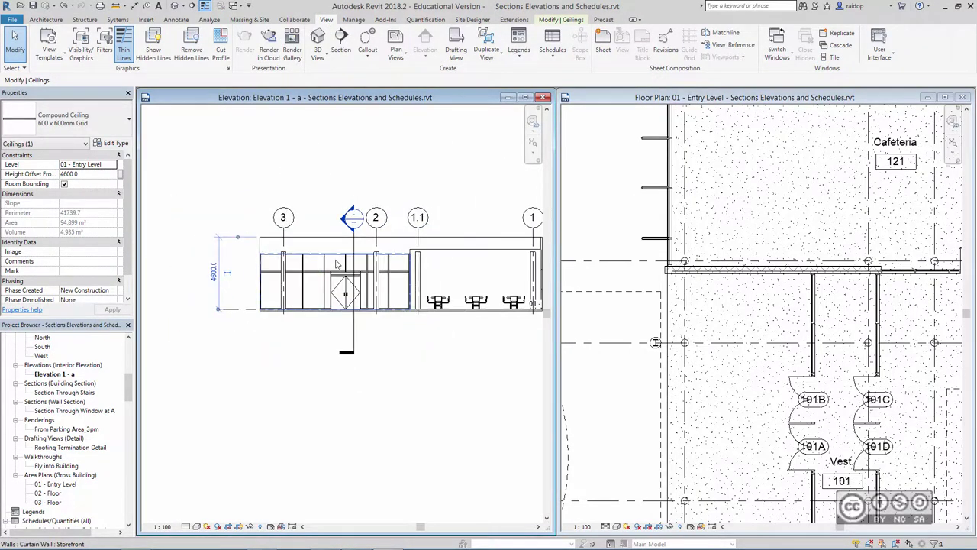
pyautogui.scroll(-5, 342, 196)
pyautogui.click(662, 234)
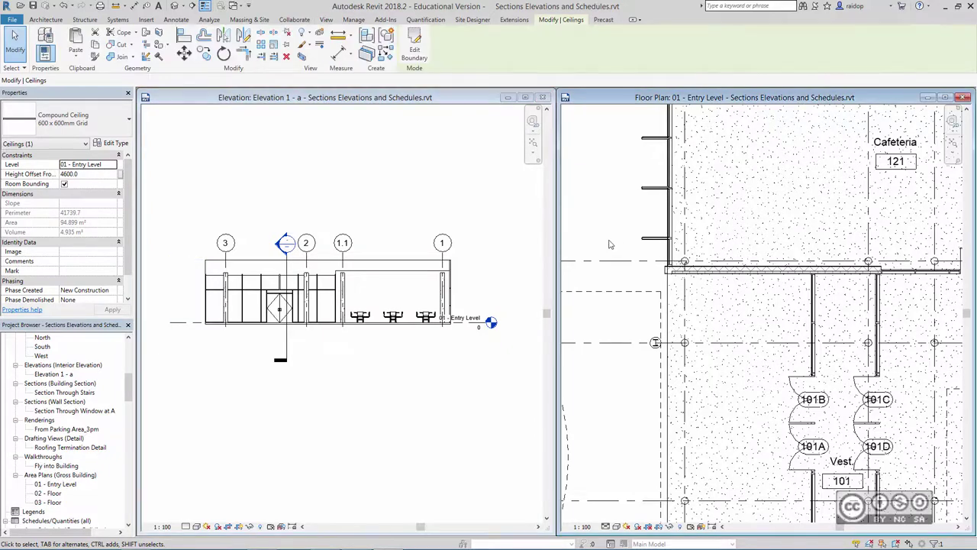
pyautogui.moveTo(802, 271); pyautogui.dragTo(703, 286, button='middle')
pyautogui.scroll(-2, 704, 286)
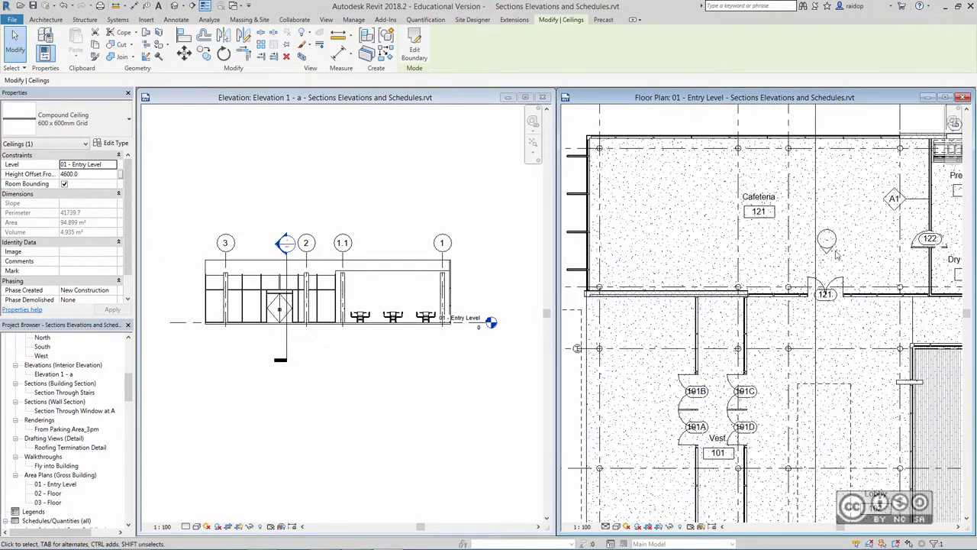
# Drag the cafeteria elevation marker's extent line lower in the plan
pyautogui.click(827, 255)
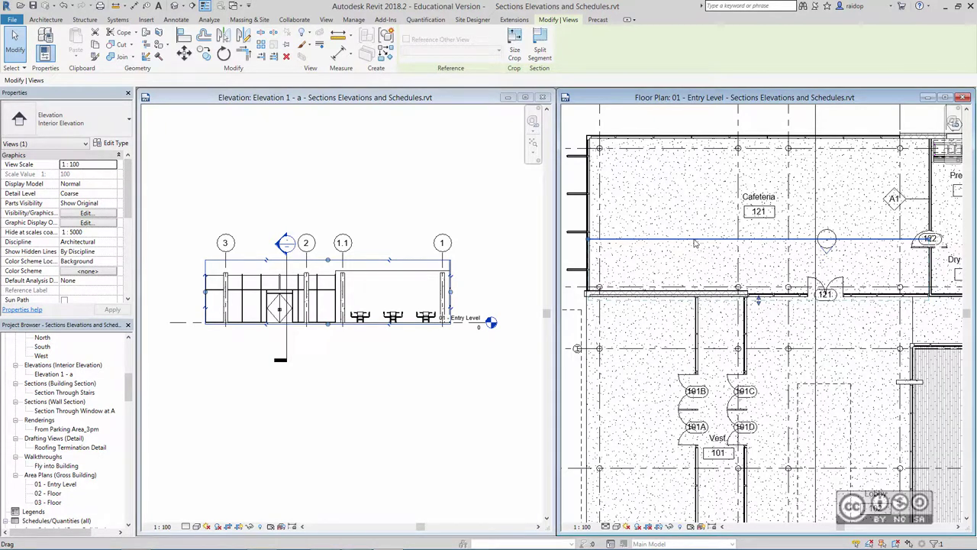
pyautogui.moveTo(693, 243); pyautogui.dragTo(695, 272)
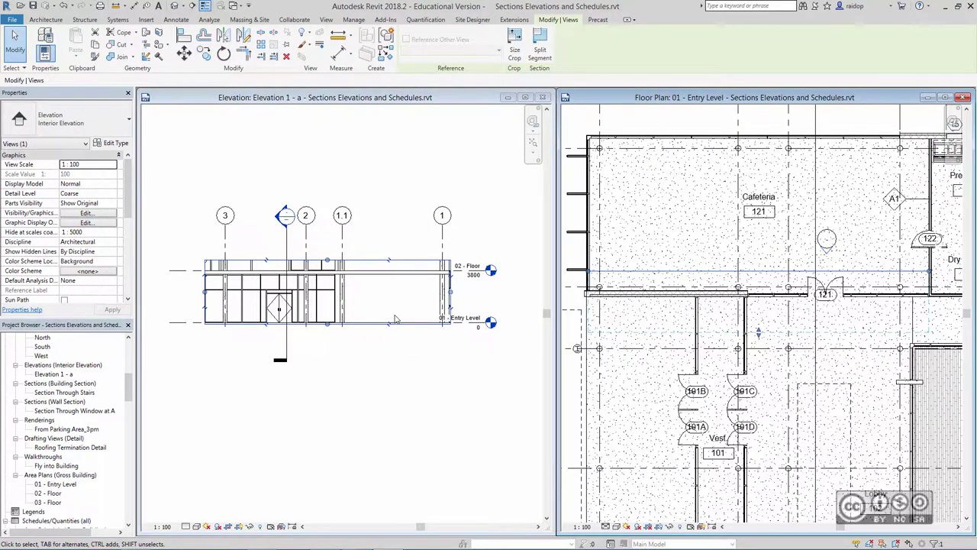
pyautogui.click(643, 127)
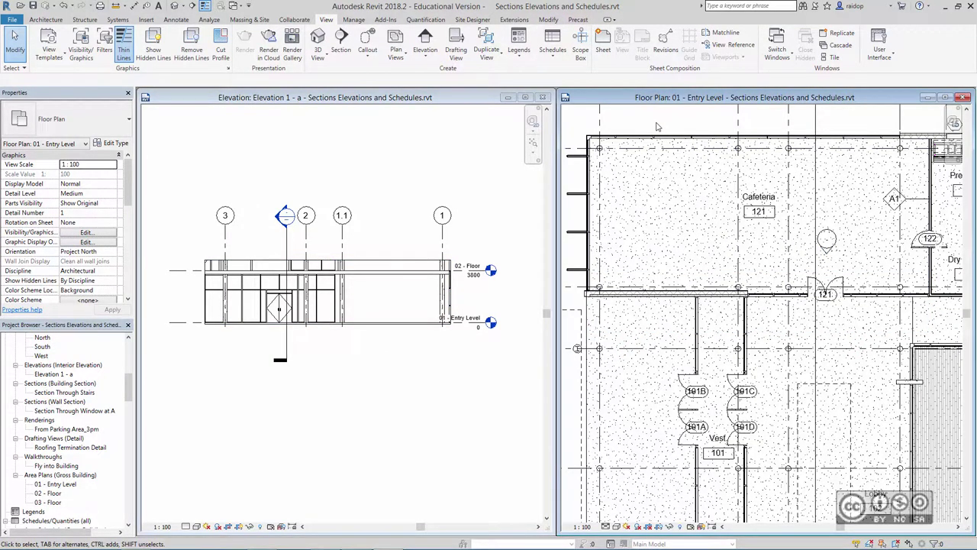
# Turn on the Furniture category in the floor plan's Visibility/Graphics
pyautogui.click(80, 48)
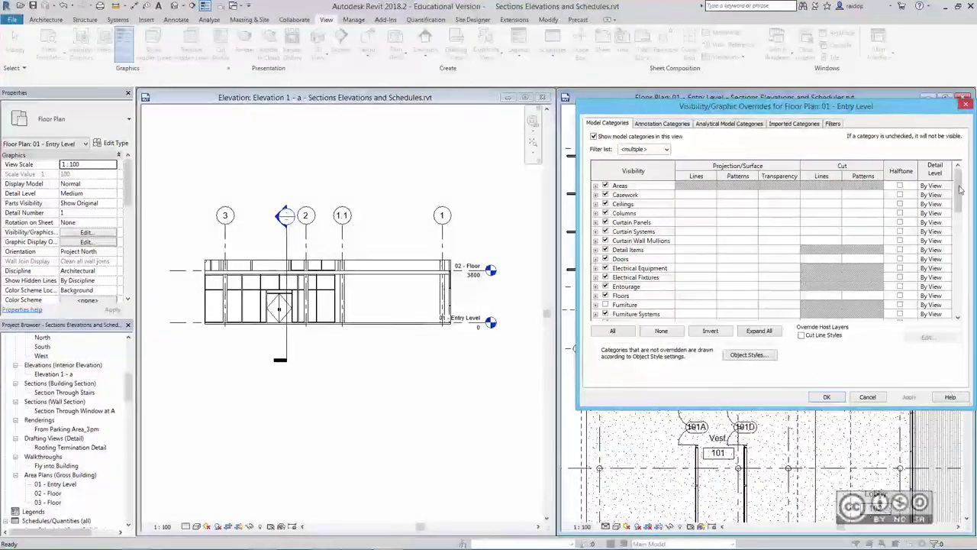
pyautogui.moveTo(960, 189); pyautogui.dragTo(960, 212)
pyautogui.click(605, 231)
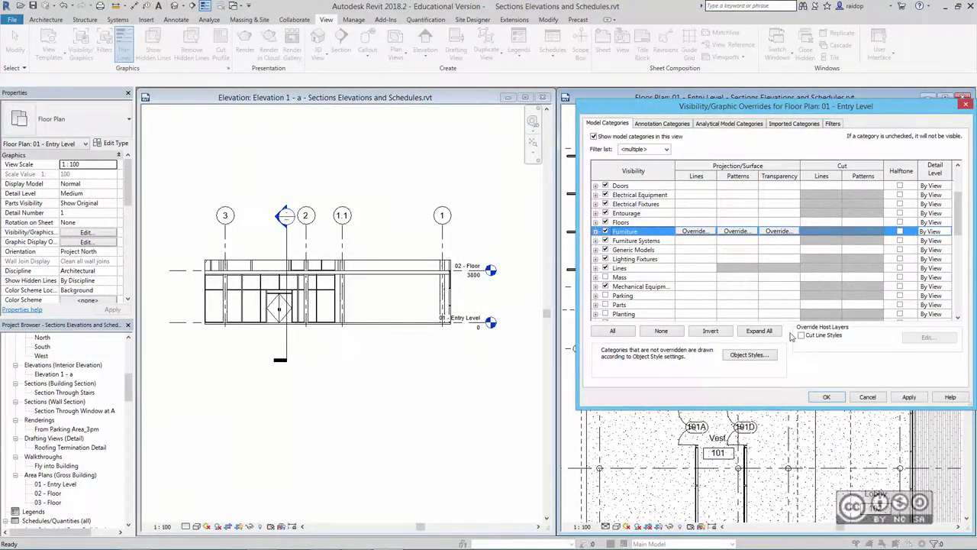
pyautogui.click(893, 397)
pyautogui.click(820, 394)
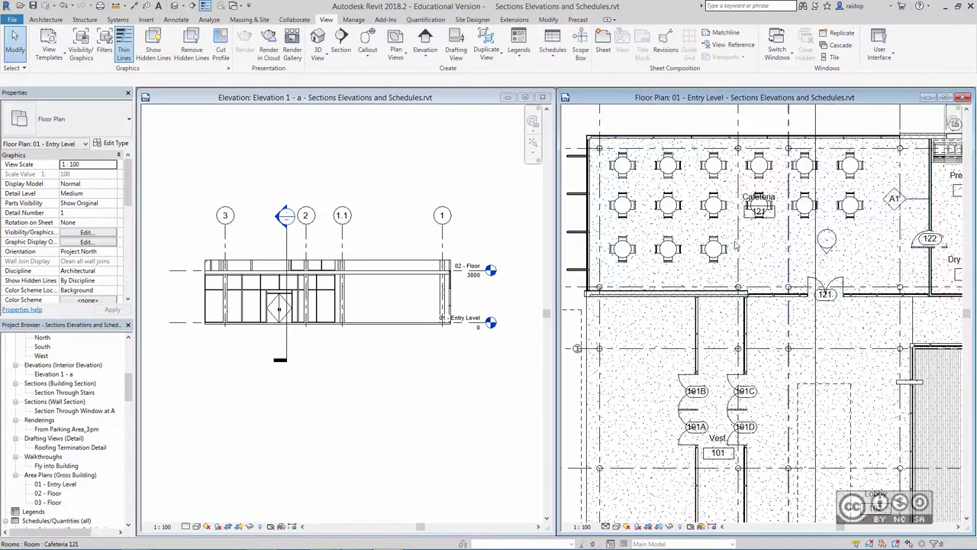
# Move the elevation extent line up through the cafeteria tables and close Elevation 1 - a
pyautogui.click(826, 254)
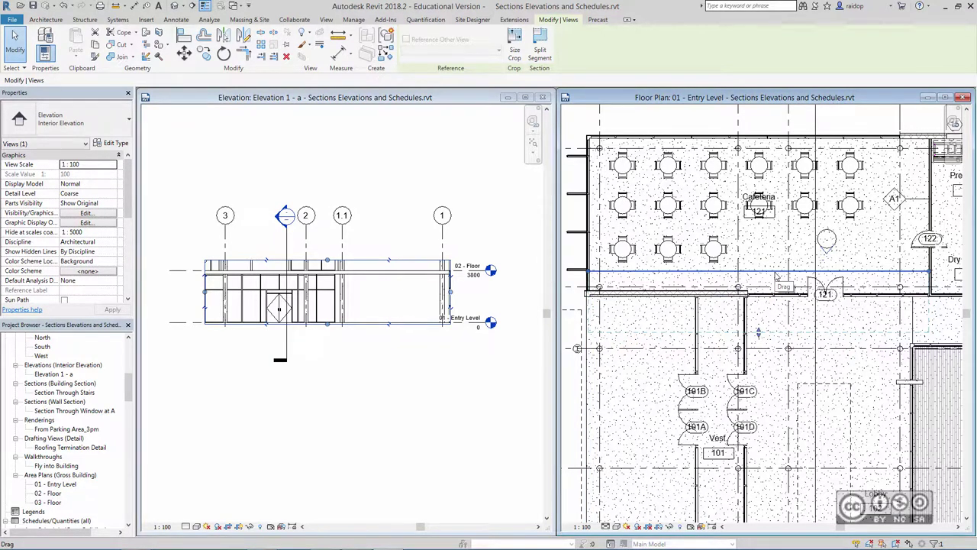
pyautogui.moveTo(777, 274); pyautogui.dragTo(772, 246)
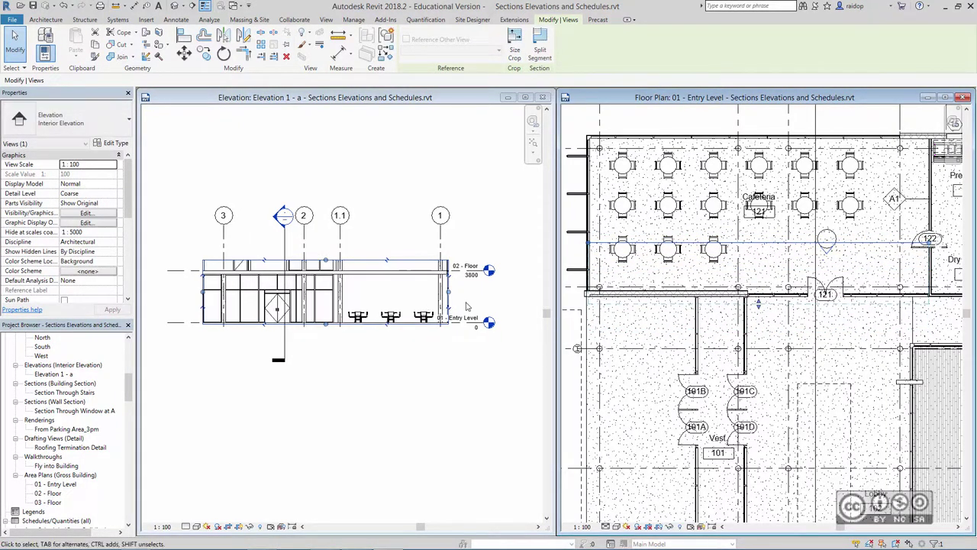
pyautogui.click(370, 356)
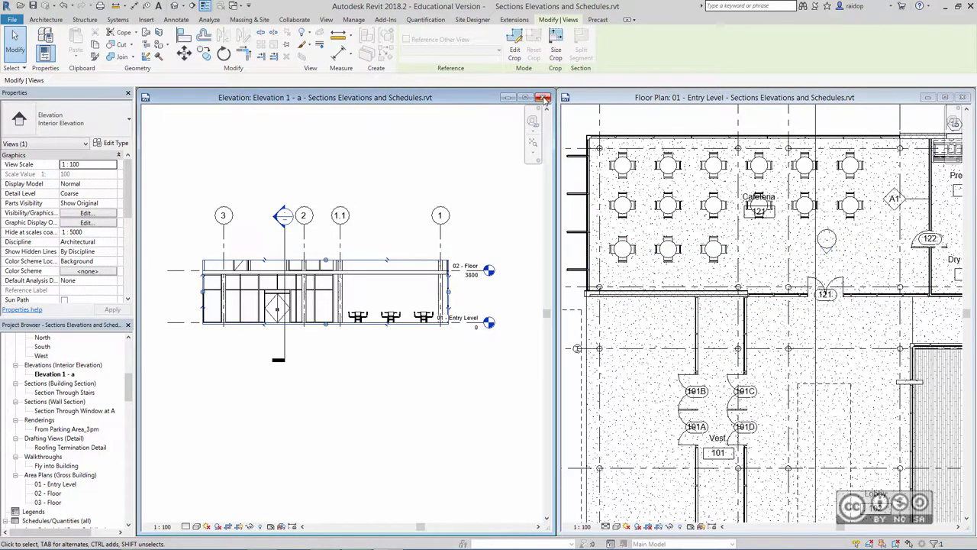
pyautogui.click(542, 97)
# Hide the Furniture category again in the plan's Visibility/Graphics
pyautogui.click(79, 51)
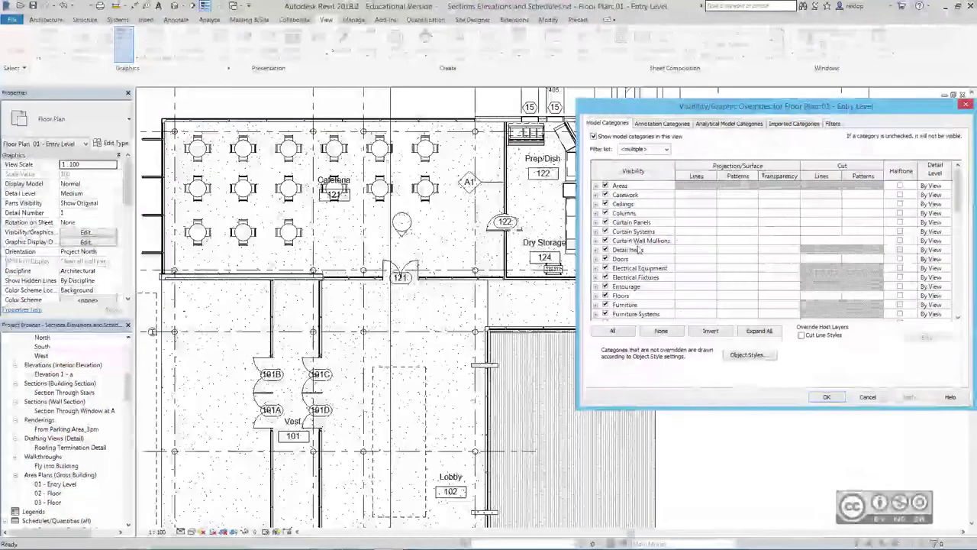
pyautogui.click(624, 305)
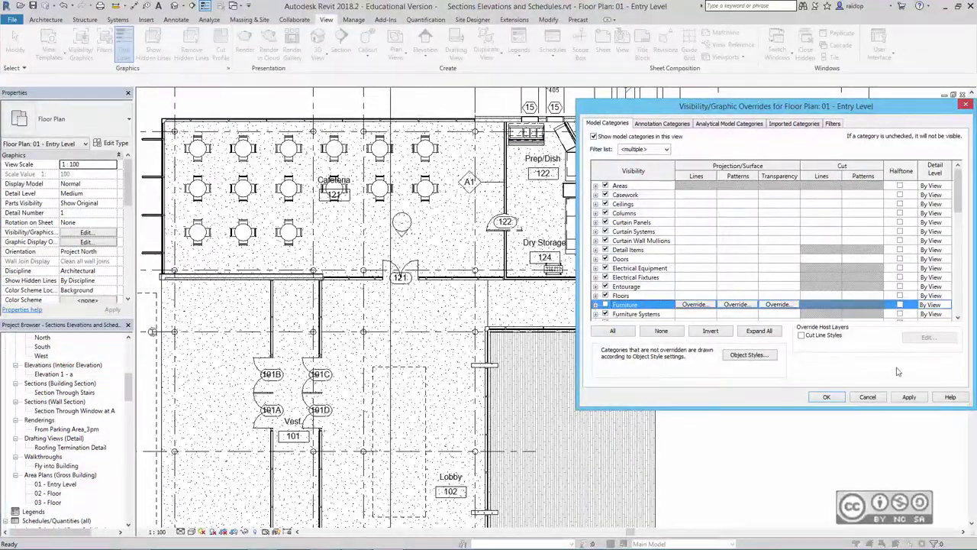
pyautogui.click(908, 396)
pyautogui.click(831, 392)
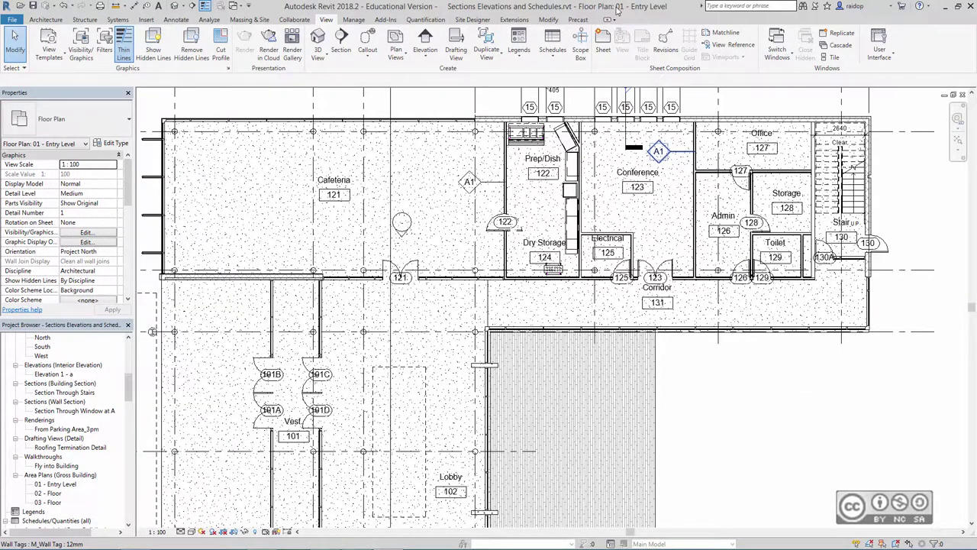
# Zoom to fit (ZF) the 01 - Entry Level plan so all grid lines show
pyautogui.press('z')
pyautogui.press('f')
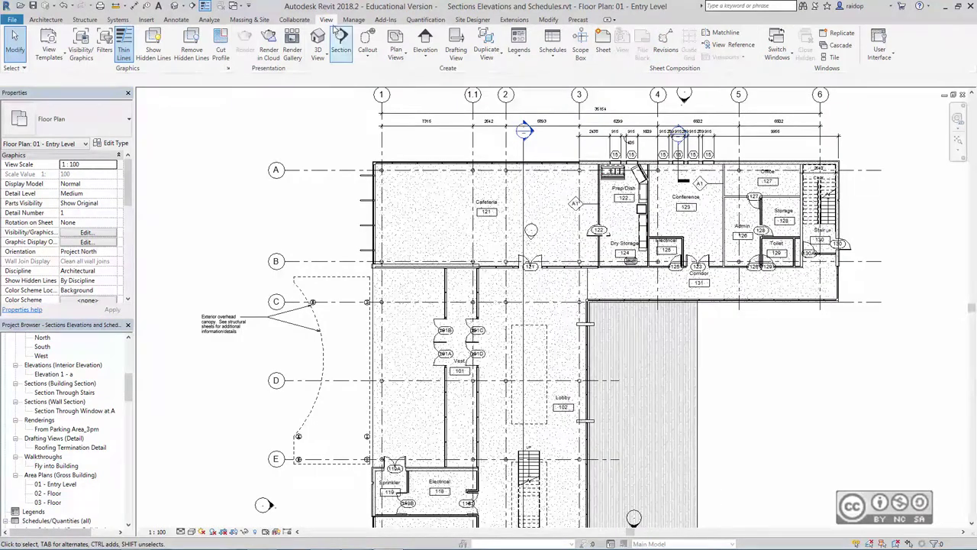
# Start a new Doors schedule with the category list filtered to Architecture
pyautogui.click(552, 49)
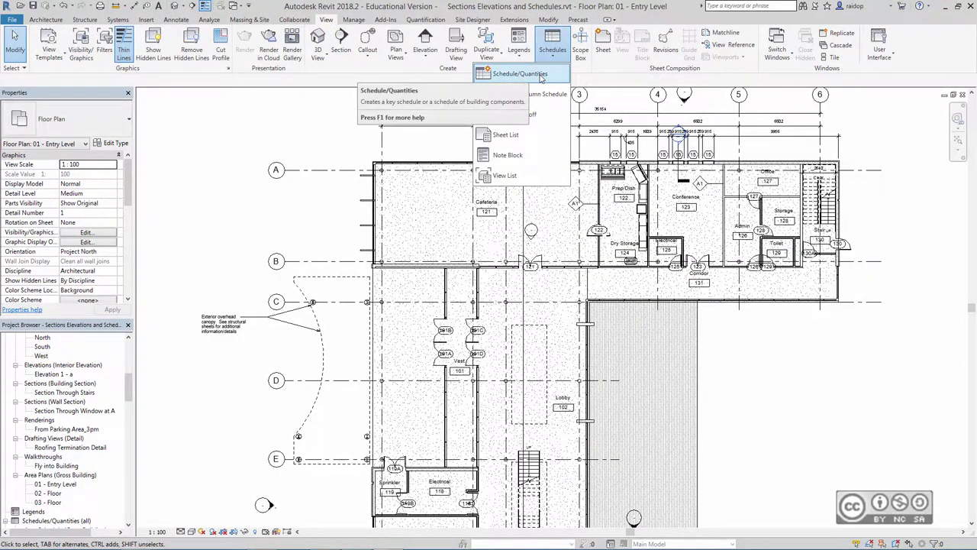
pyautogui.click(525, 74)
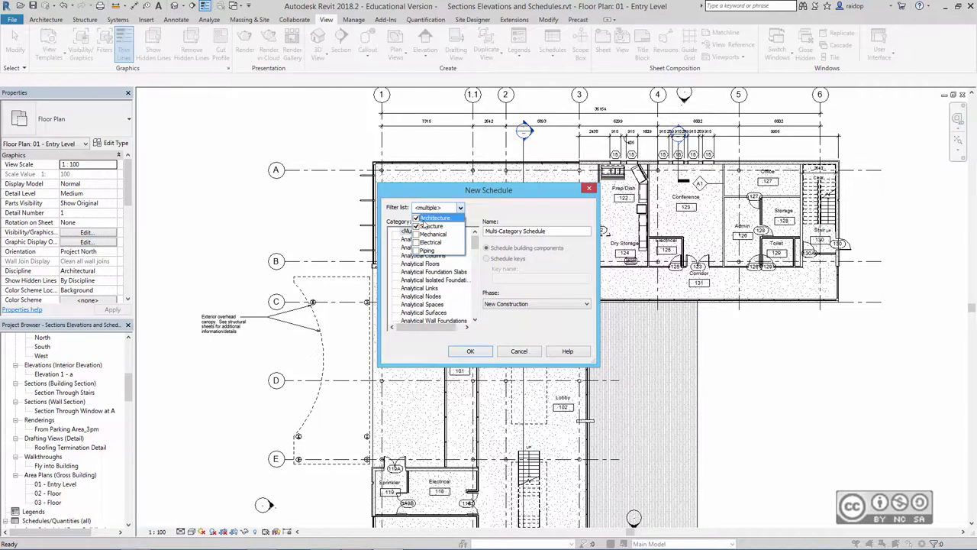
pyautogui.click(417, 226)
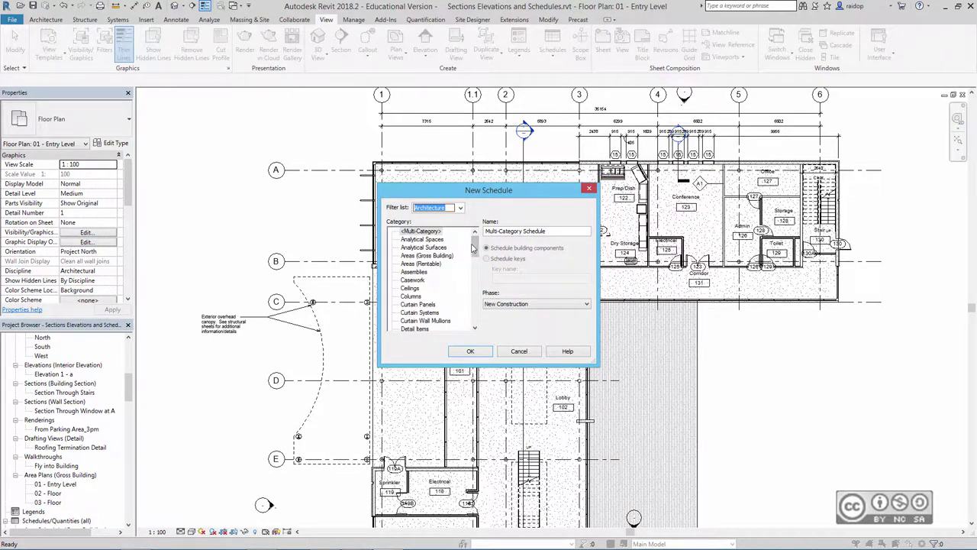
pyautogui.moveTo(472, 247); pyautogui.dragTo(474, 261)
pyautogui.click(408, 271)
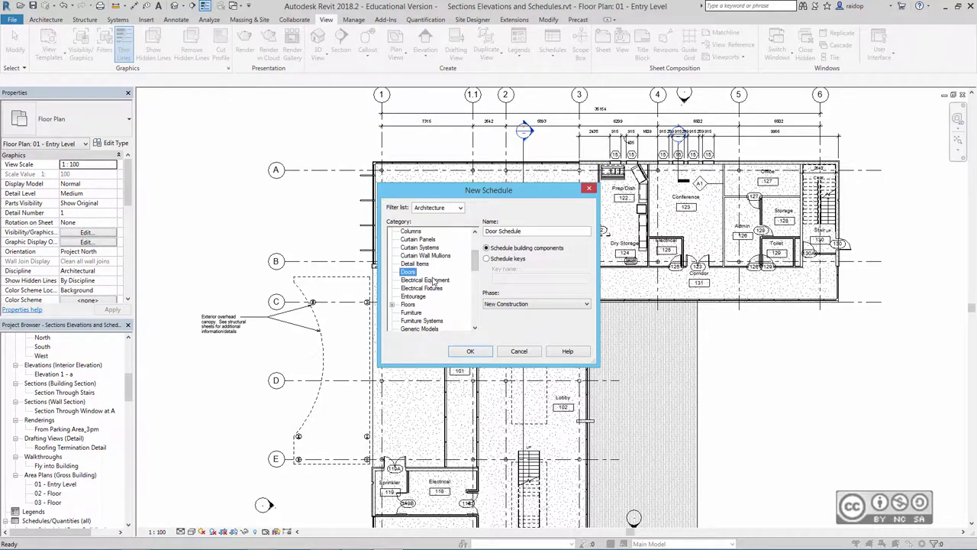
# Create the Door Schedule with the Mark, Width, Height and Frame Type fields
pyautogui.click(475, 352)
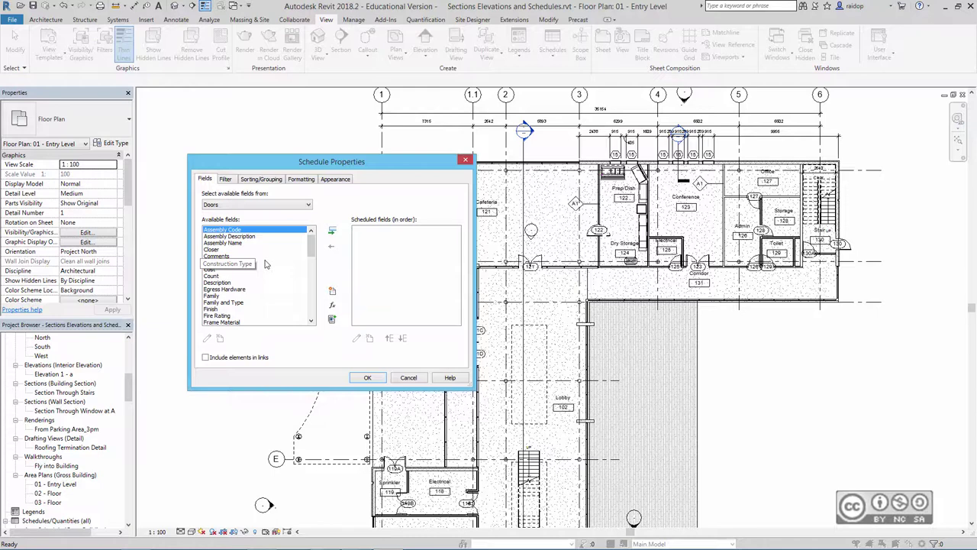
pyautogui.moveTo(310, 242); pyautogui.dragTo(311, 279)
pyautogui.click(219, 288)
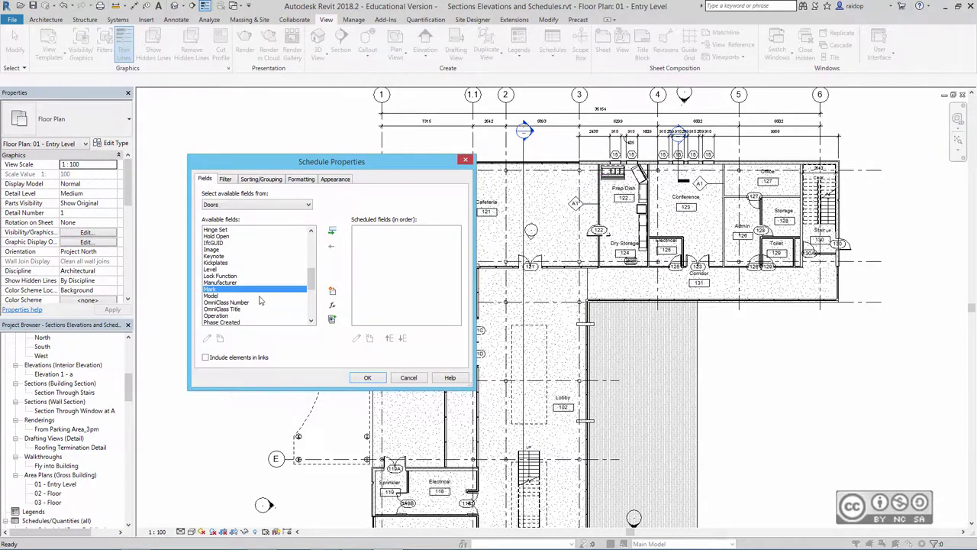
pyautogui.click(333, 232)
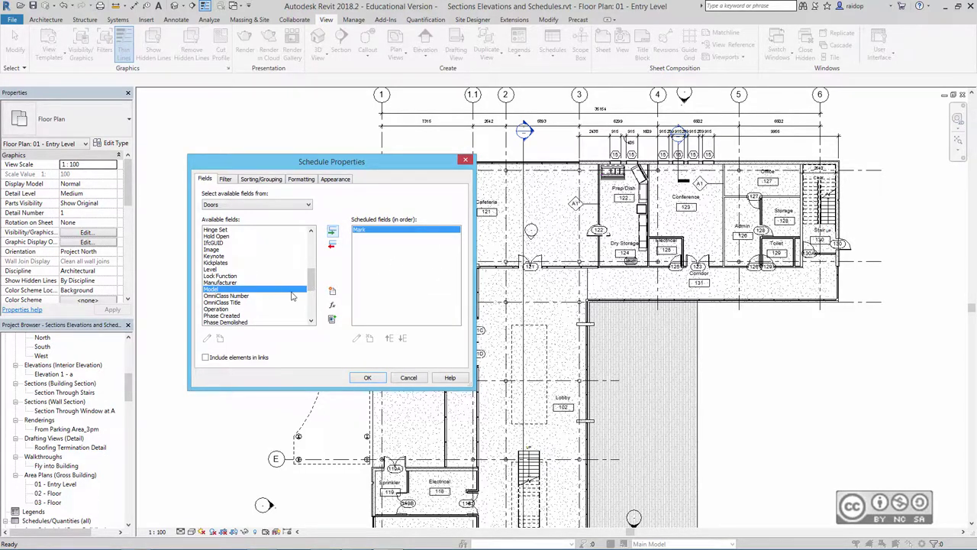
pyautogui.moveTo(310, 281); pyautogui.dragTo(311, 307)
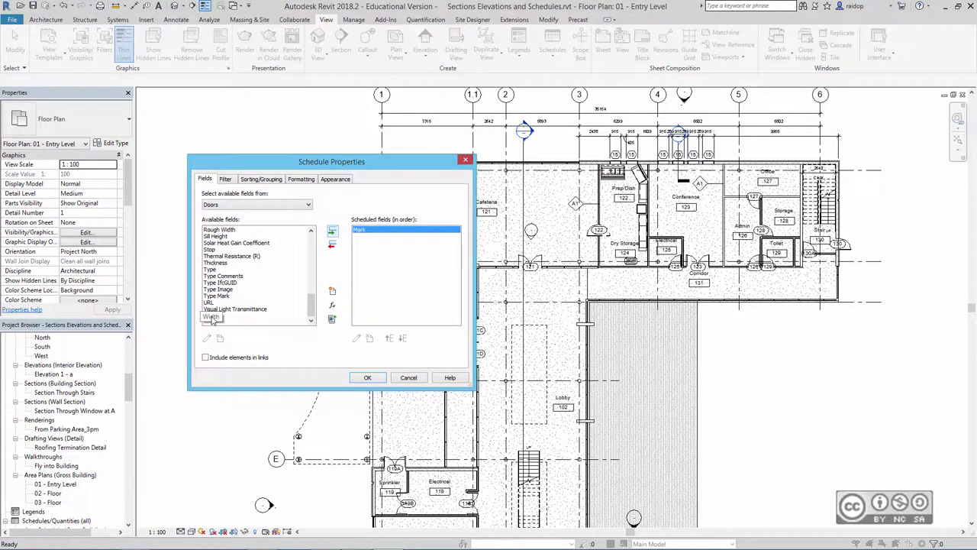
pyautogui.doubleClick(211, 316)
pyautogui.scroll(3, 211, 319)
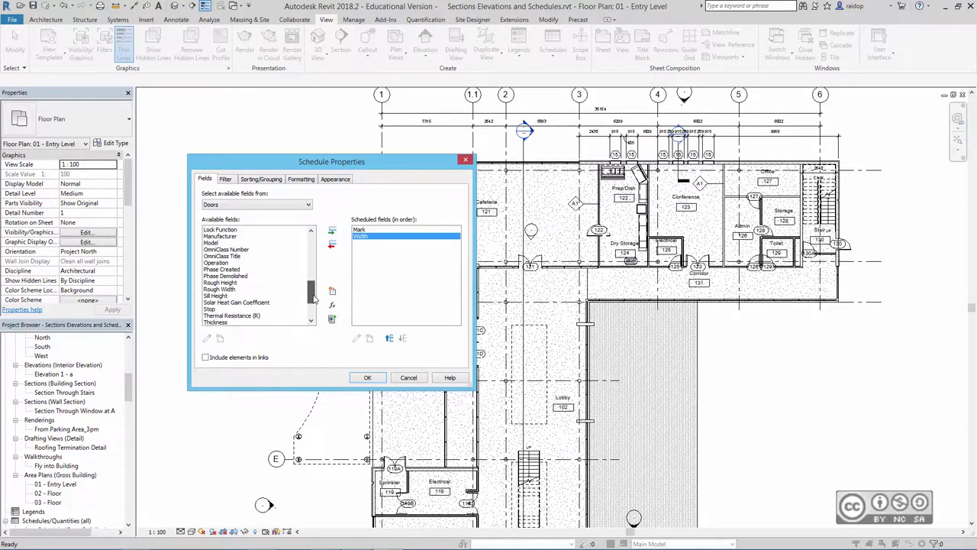
pyautogui.scroll(3, 210, 306)
pyautogui.scroll(3, 210, 290)
pyautogui.doubleClick(212, 276)
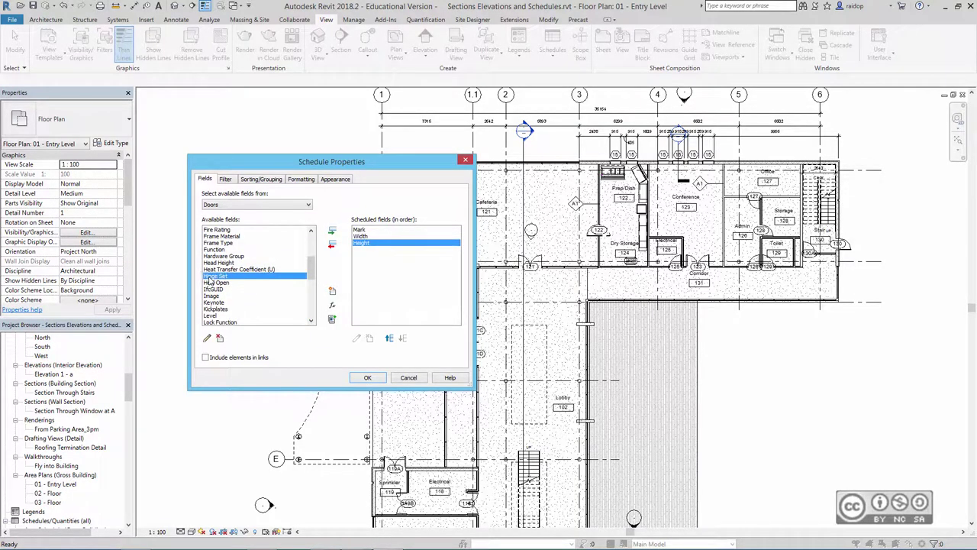
pyautogui.doubleClick(218, 243)
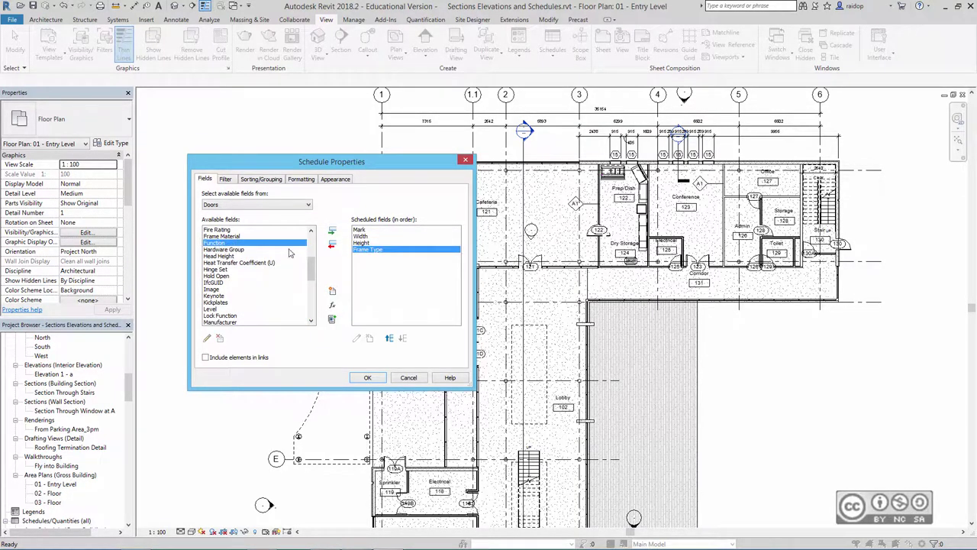
# Add Frame Material and Fire Rating to the scheduled fields
pyautogui.moveTo(313, 268); pyautogui.dragTo(313, 264)
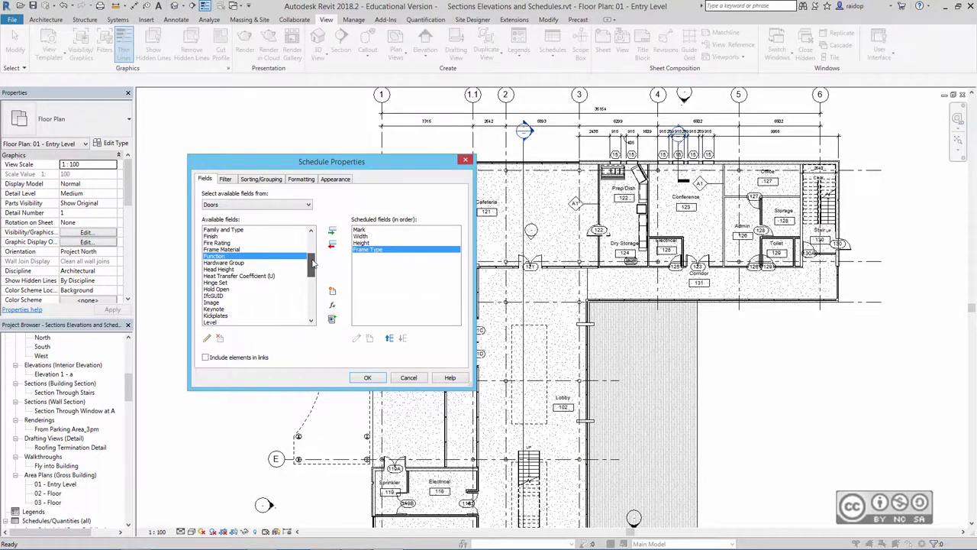
pyautogui.click(225, 250)
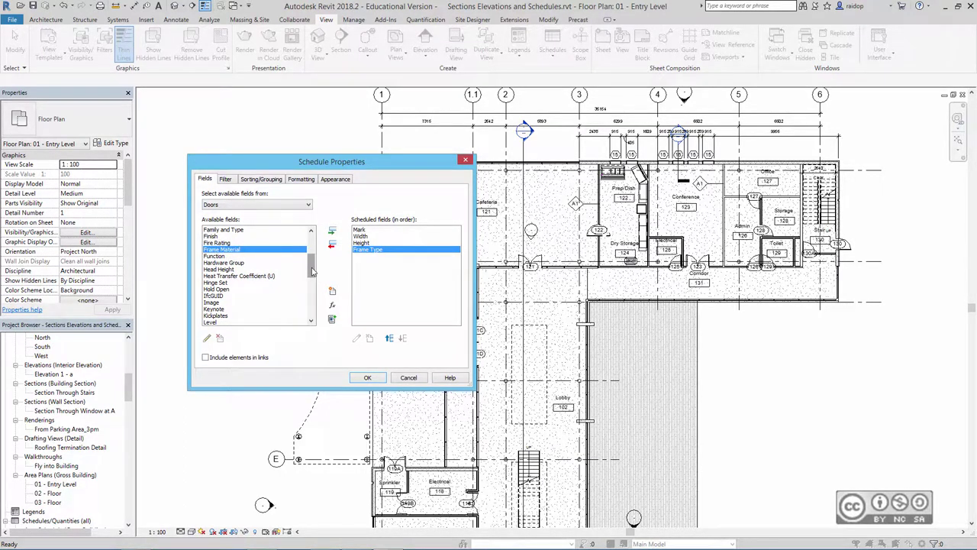
pyautogui.scroll(2, 311, 271)
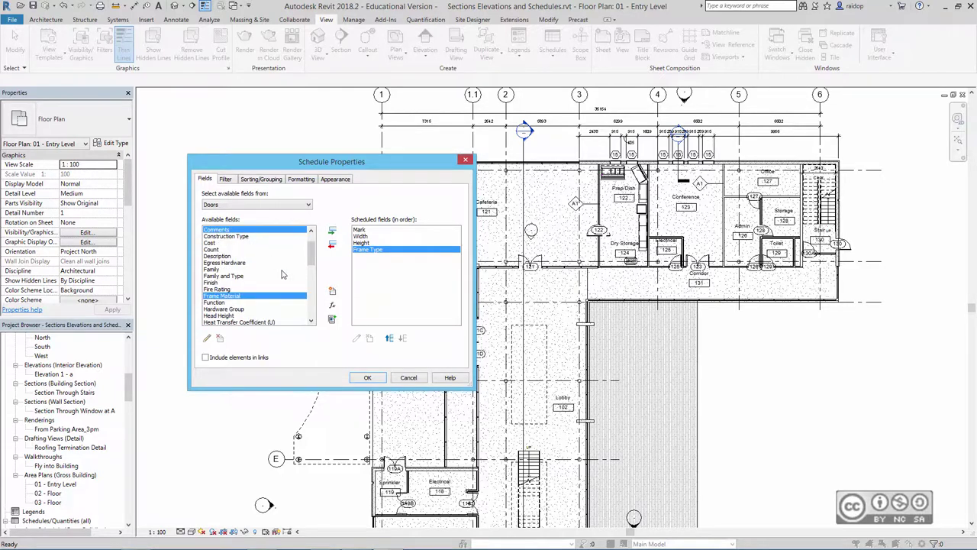
pyautogui.keyDown('ctrl'); pyautogui.click(220, 290); pyautogui.keyUp('ctrl')
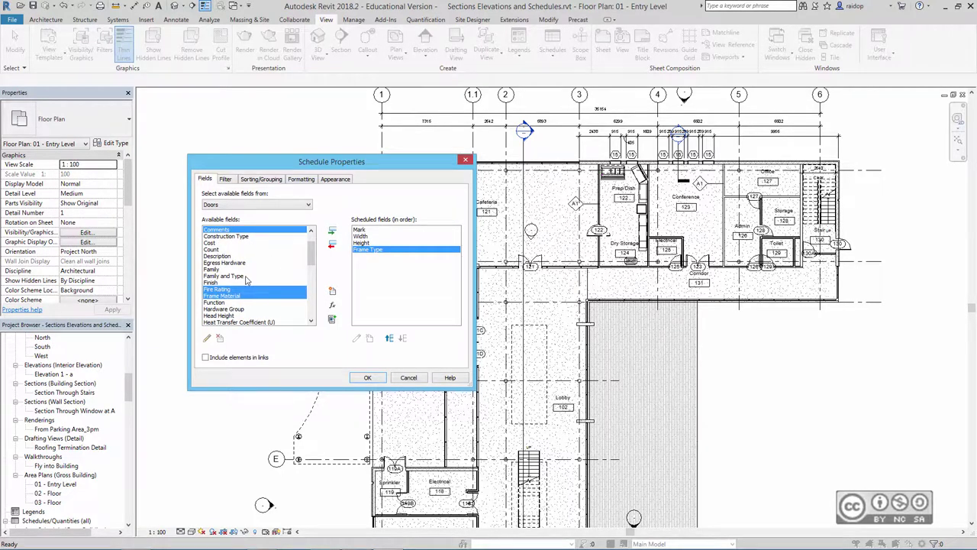
pyautogui.click(332, 231)
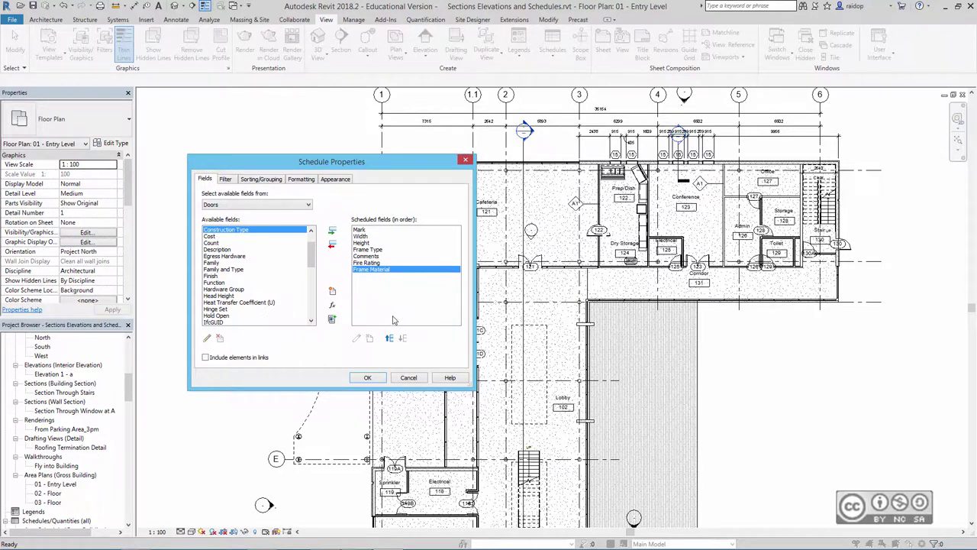
# Move Frame Material up so Frame Material and Fire Rating sit before Comments
pyautogui.click(360, 230)
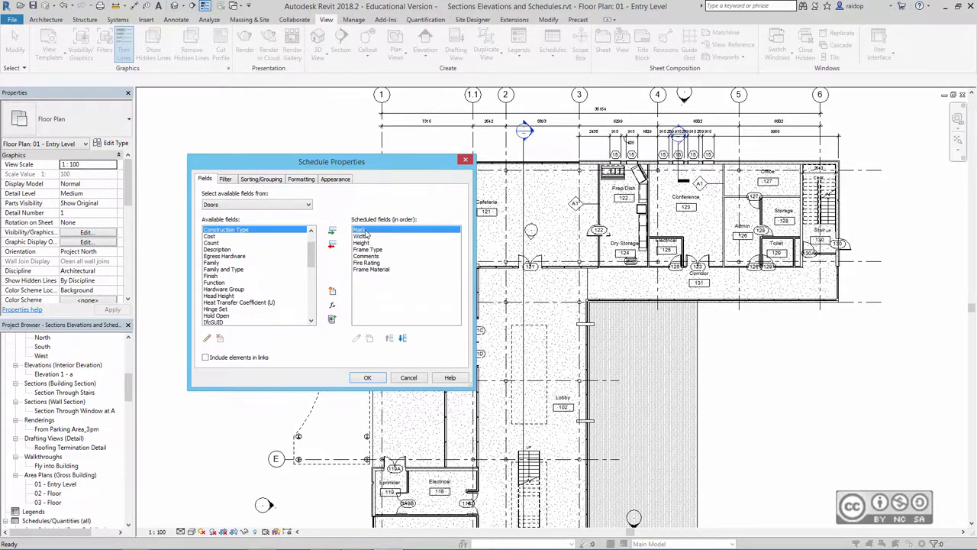
pyautogui.click(363, 237)
pyautogui.click(364, 244)
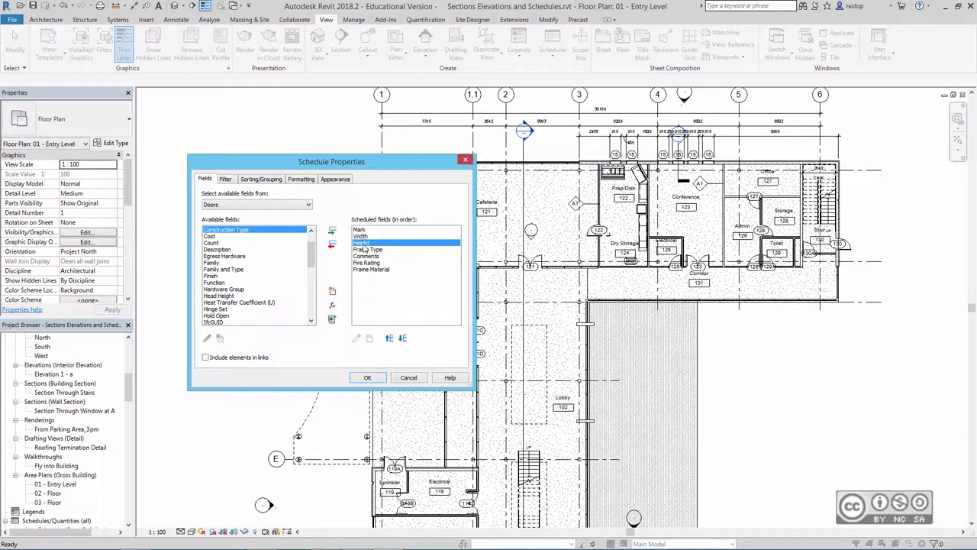
pyautogui.click(373, 250)
pyautogui.click(373, 269)
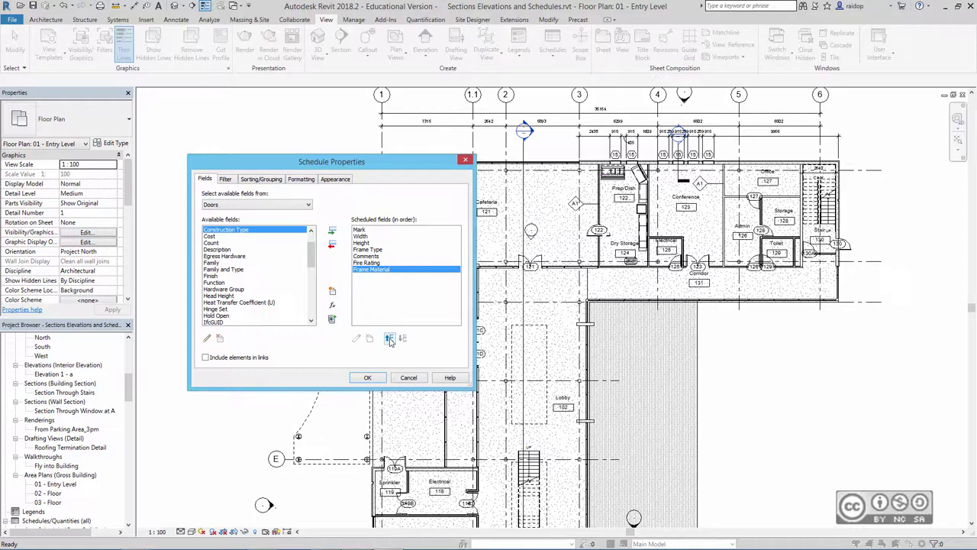
pyautogui.click(390, 338)
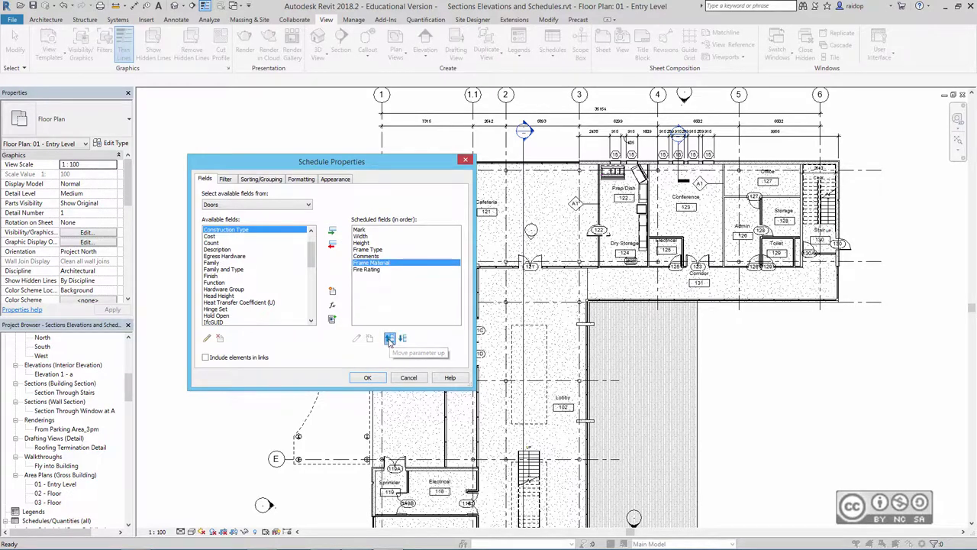
pyautogui.click(390, 338)
pyautogui.click(390, 339)
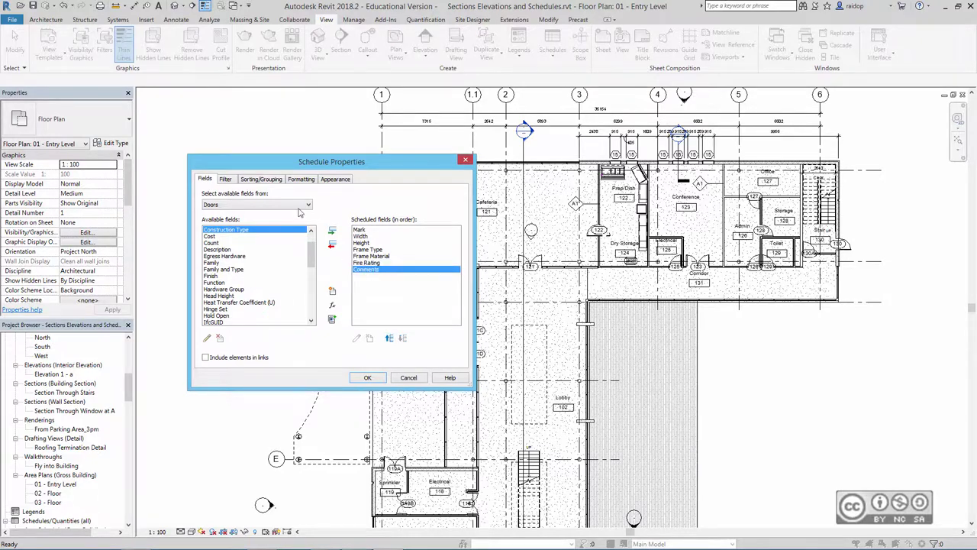
pyautogui.click(261, 180)
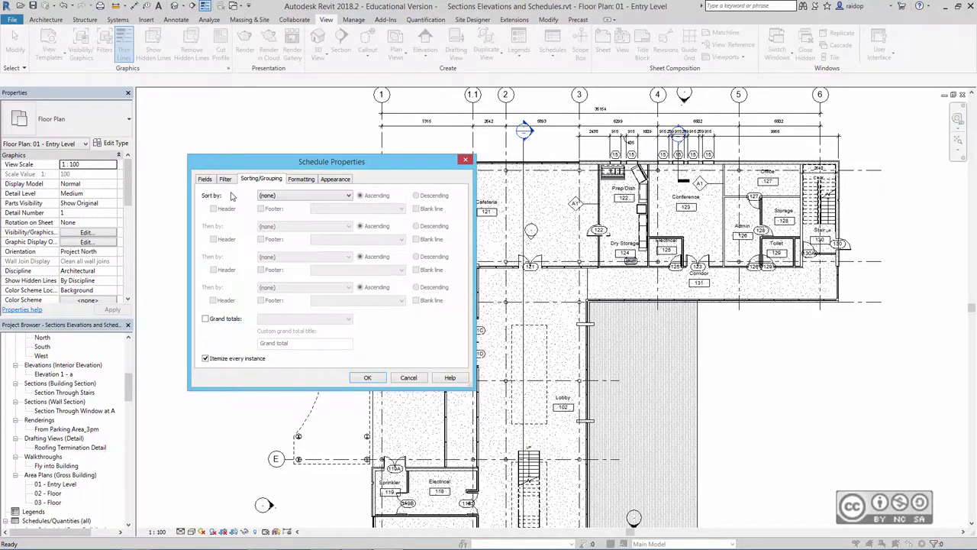
# Sort by Mark and retitle the Mark, Frame Type, Frame Material headings to Door, Type, Material
pyautogui.click(287, 198)
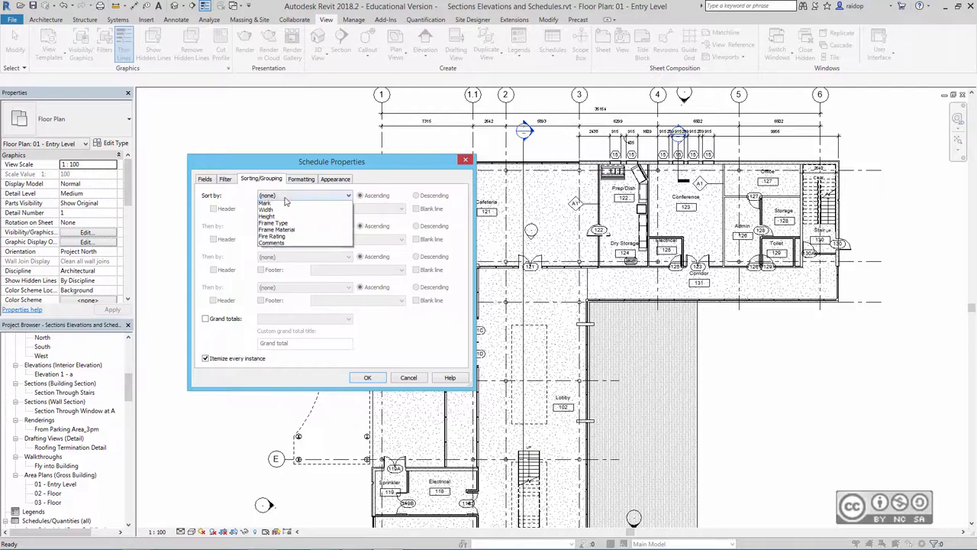
pyautogui.click(267, 212)
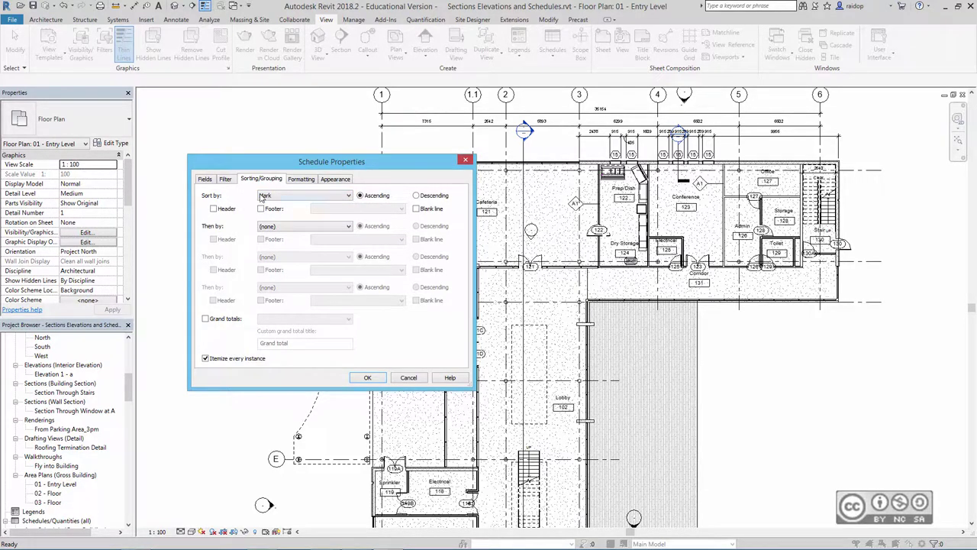
pyautogui.click(300, 180)
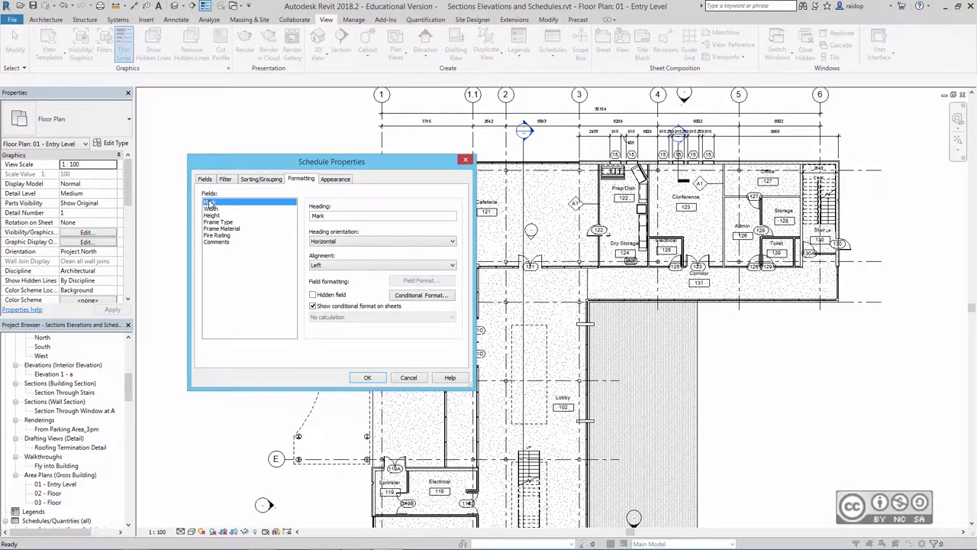
pyautogui.press('Tab')
pyautogui.write('Doo')
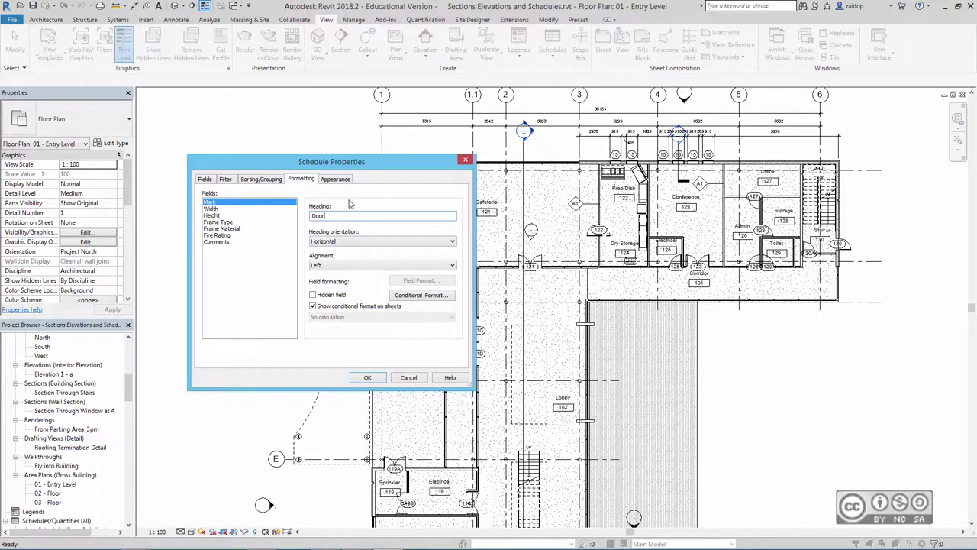
pyautogui.click(293, 221)
pyautogui.press('BackSpace')
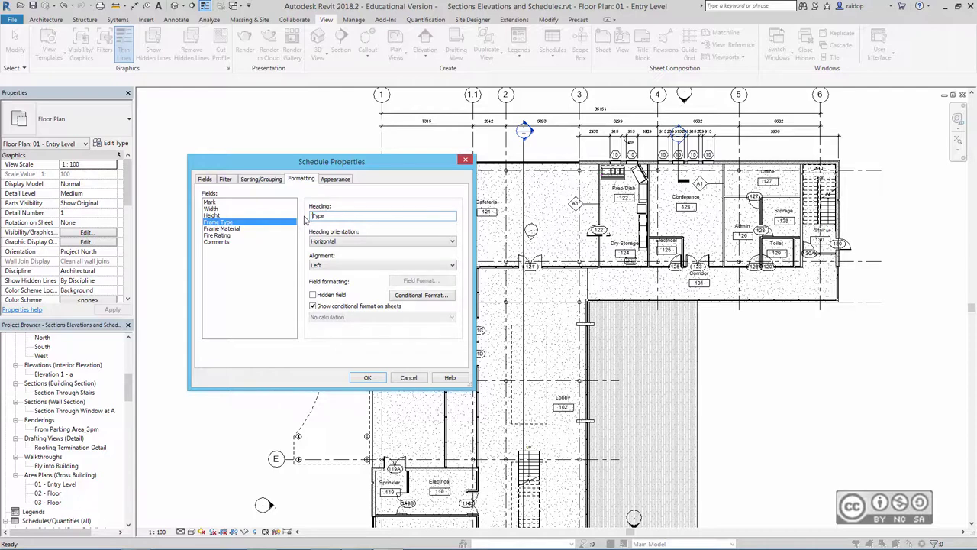
pyautogui.click(225, 228)
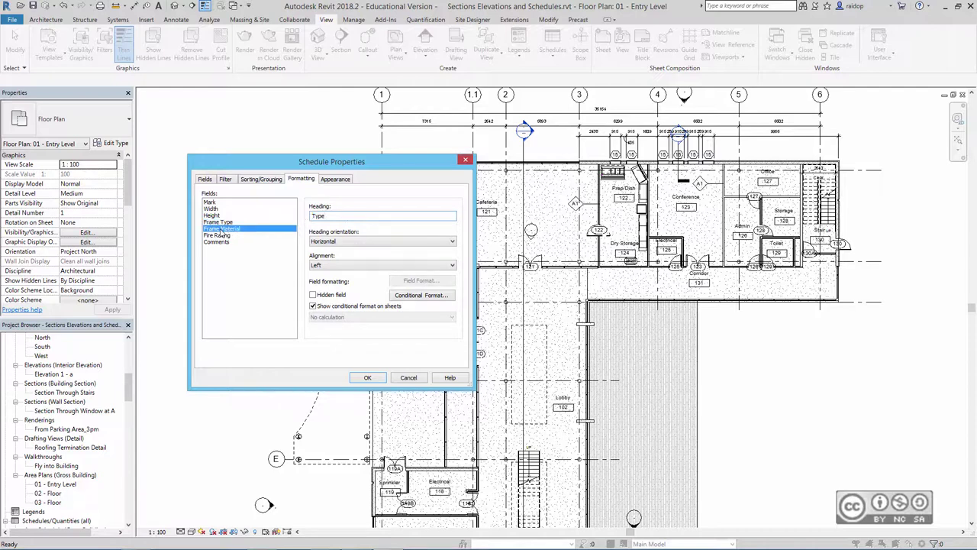
pyautogui.doubleClick(321, 216)
pyautogui.press('BackSpace')
pyautogui.click(213, 202)
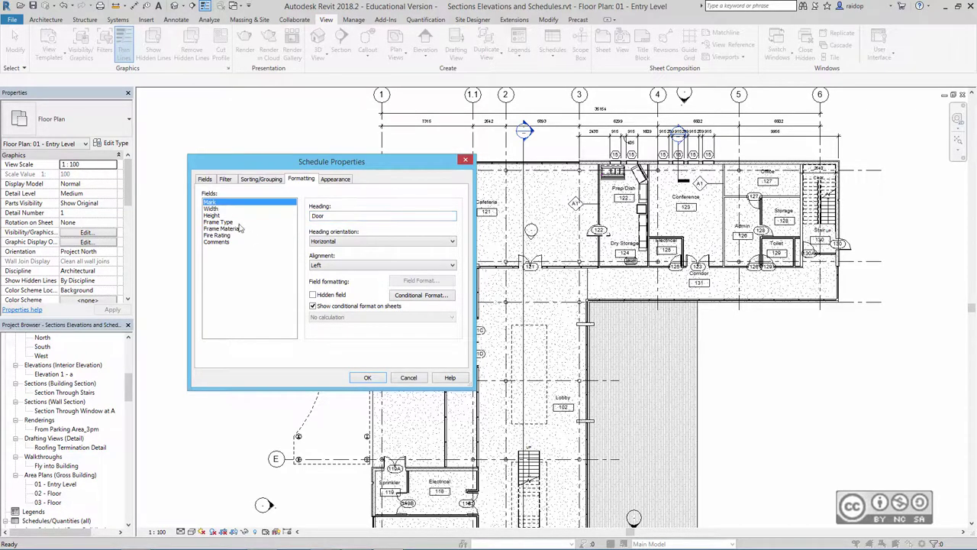
# Centre the Width, Height, Type, Material and Fire Rating columns and display the schedule
pyautogui.click(323, 266)
pyautogui.click(336, 278)
pyautogui.click(211, 208)
pyautogui.click(329, 265)
pyautogui.click(328, 278)
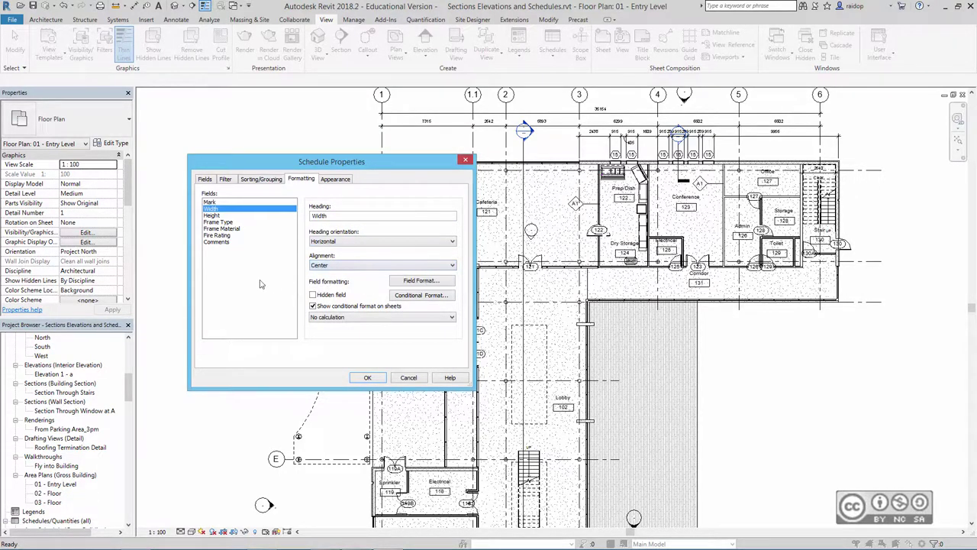
pyautogui.click(212, 215)
pyautogui.click(330, 265)
pyautogui.click(334, 283)
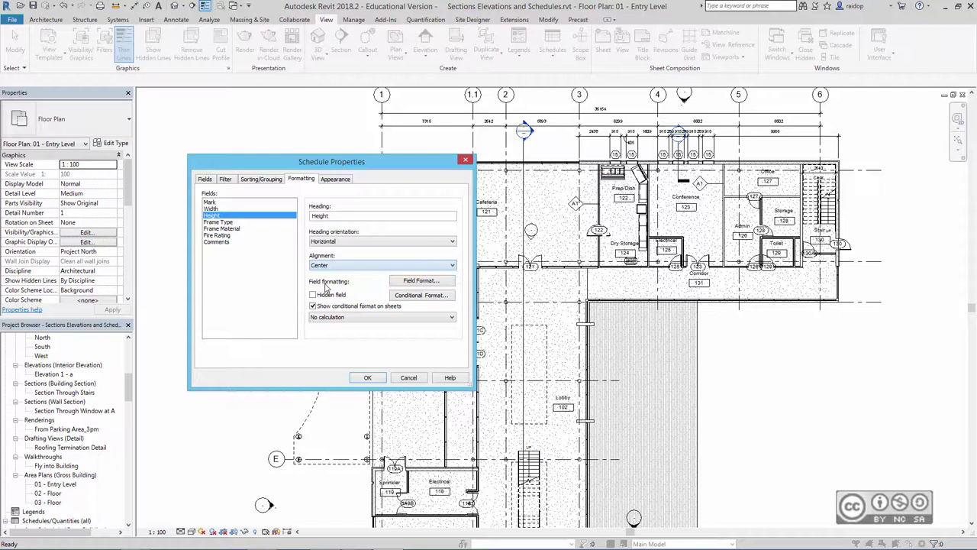
pyautogui.click(219, 222)
pyautogui.click(332, 266)
pyautogui.click(328, 280)
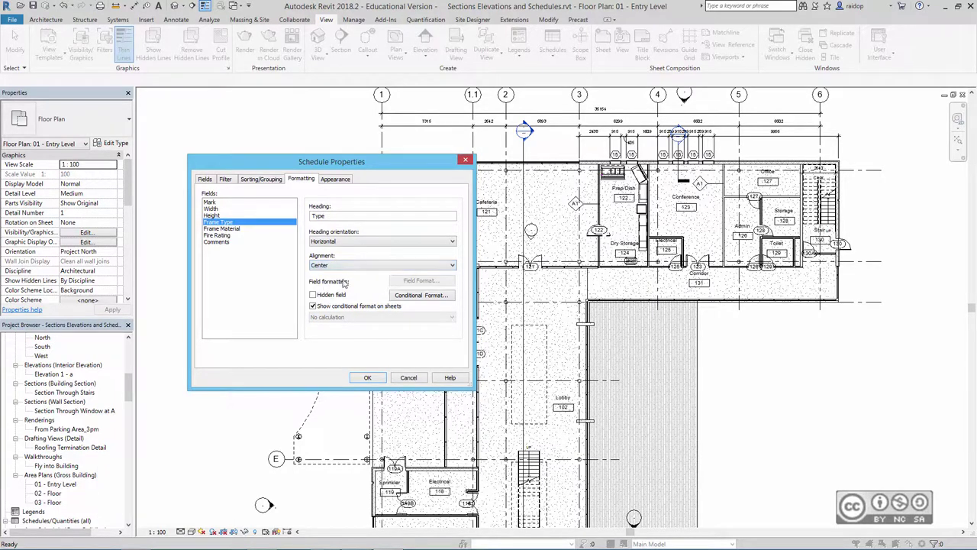
pyautogui.click(226, 229)
pyautogui.click(337, 266)
pyautogui.click(332, 277)
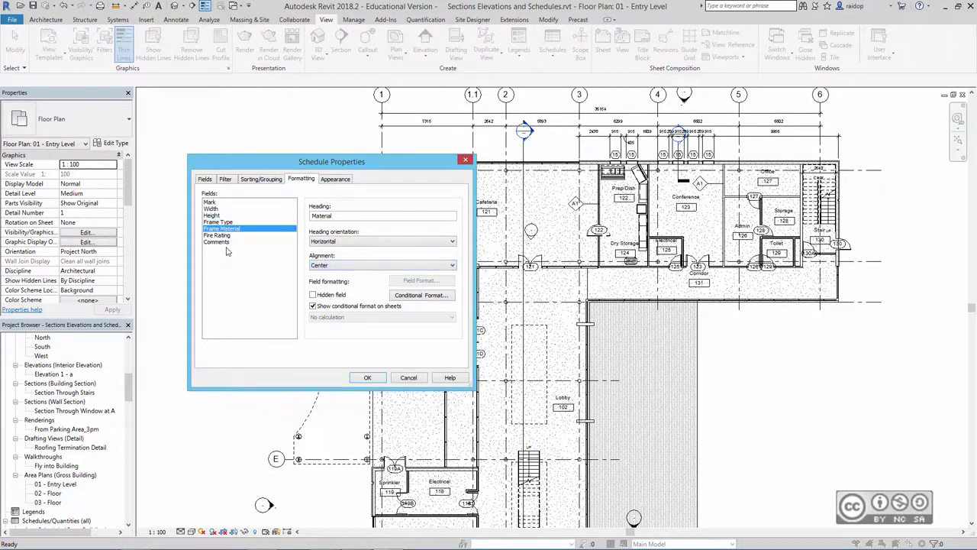
pyautogui.click(217, 235)
pyautogui.click(325, 265)
pyautogui.click(329, 272)
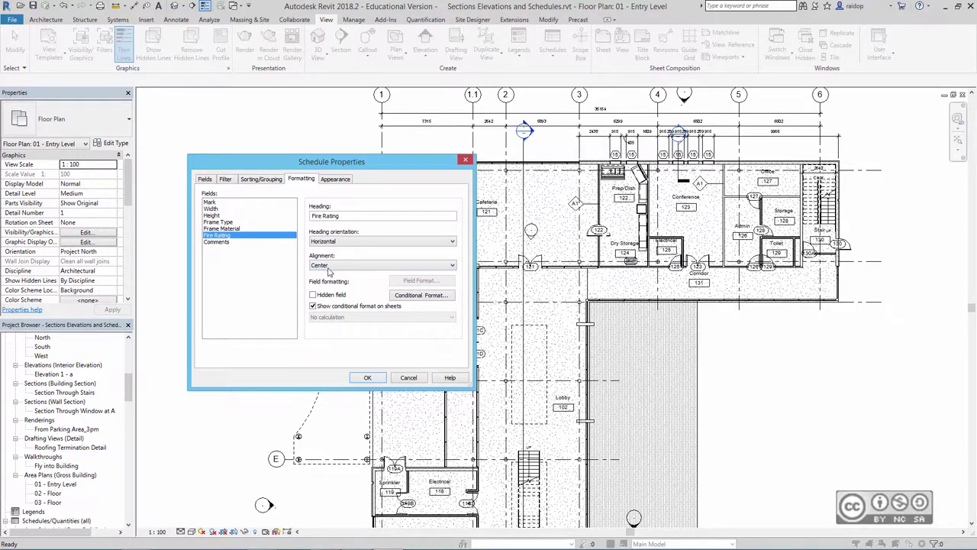
pyautogui.click(367, 377)
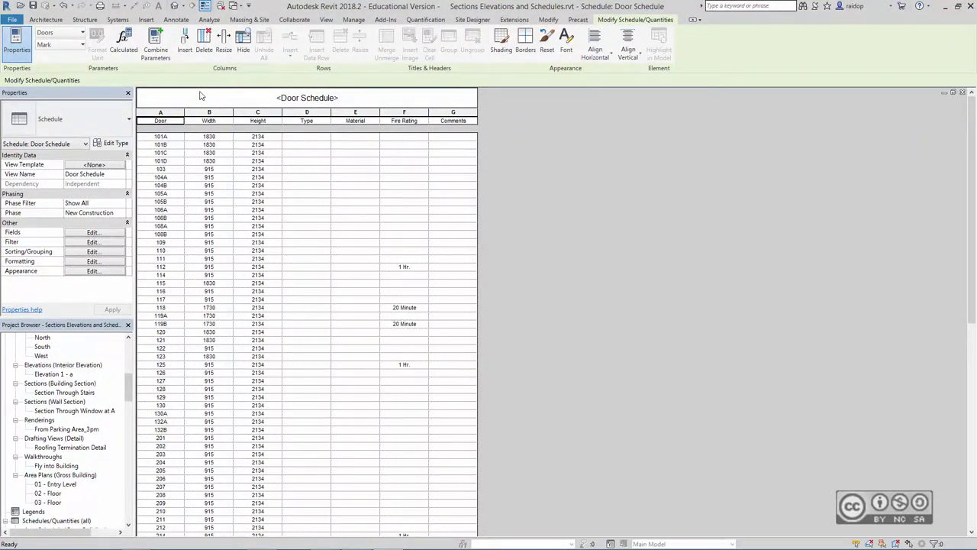
# Group the Width and Height headings under a Door header
pyautogui.press('Escape')
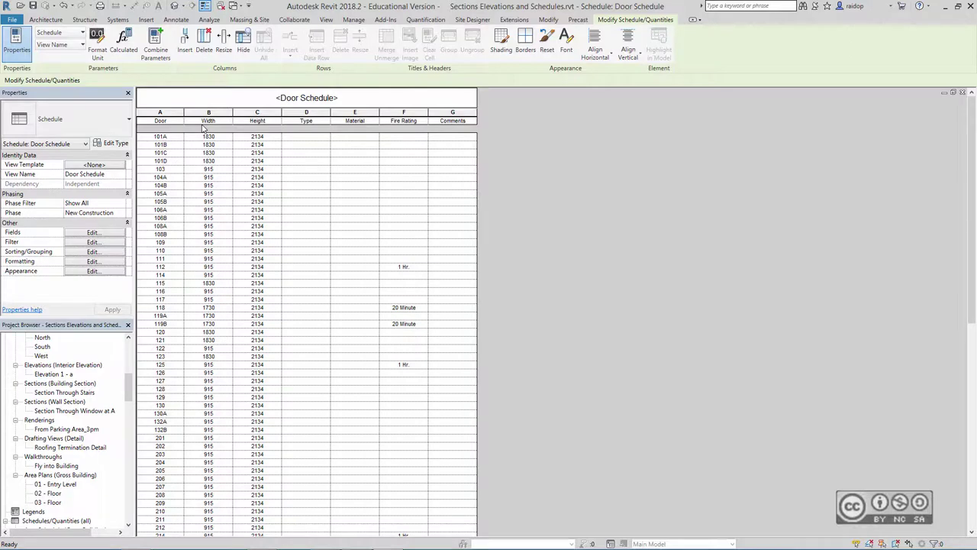
pyautogui.moveTo(208, 121); pyautogui.dragTo(267, 126)
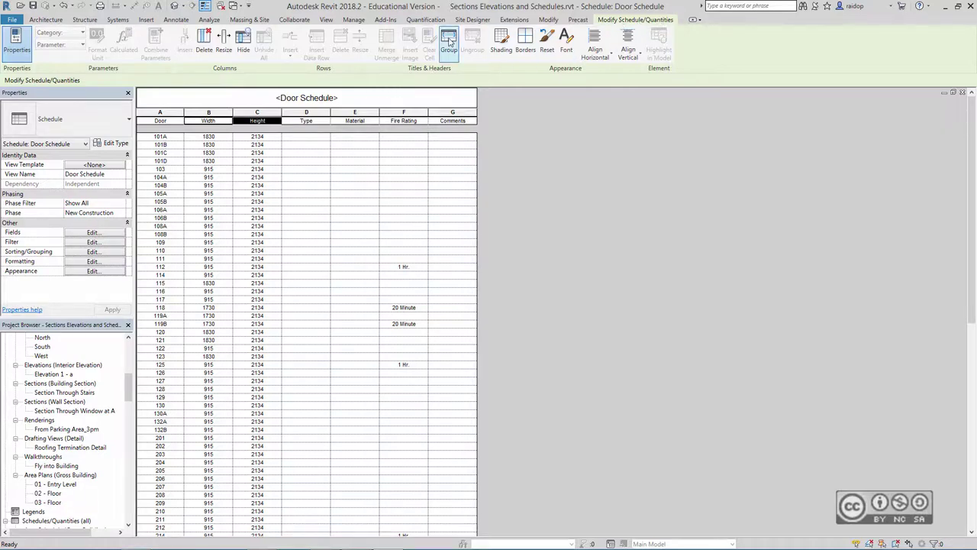
pyautogui.click(449, 41)
pyautogui.write('Door')
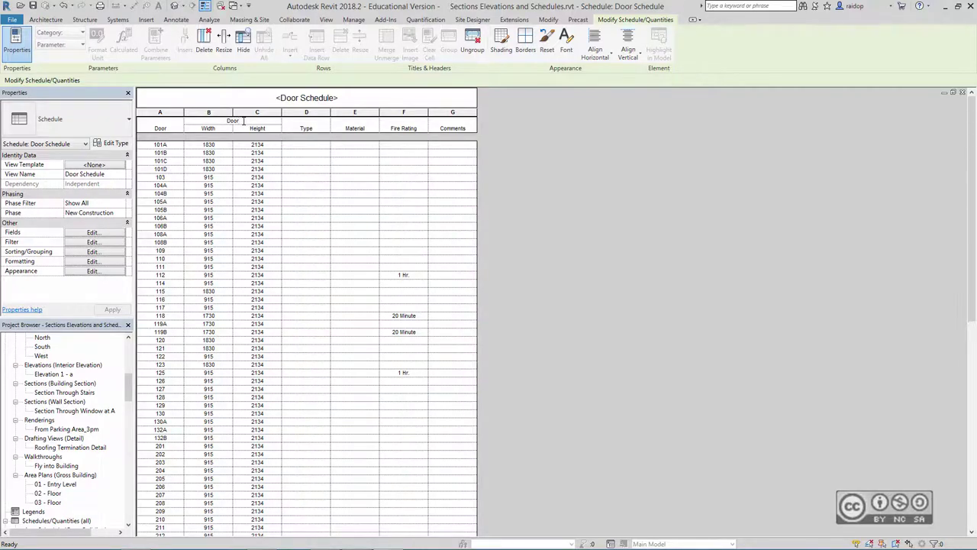
pyautogui.click(214, 128)
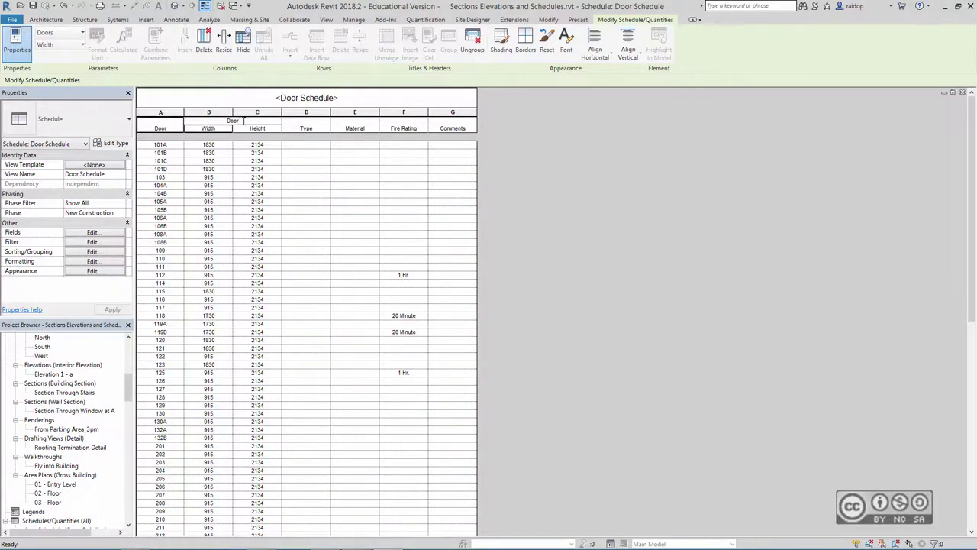
# Group the Type and Material headings under a Frame header
pyautogui.click(317, 130)
pyautogui.moveTo(324, 134); pyautogui.dragTo(348, 130)
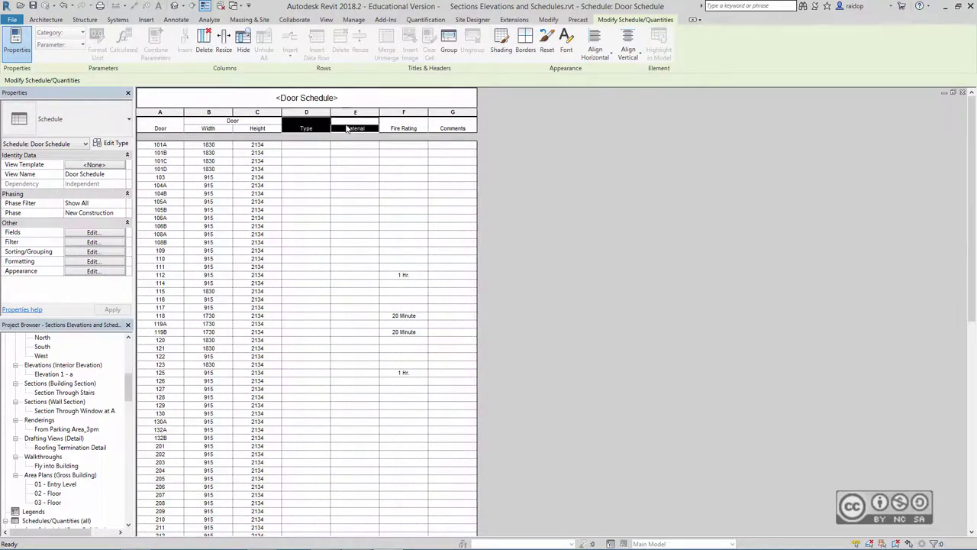
pyautogui.rightClick(347, 128)
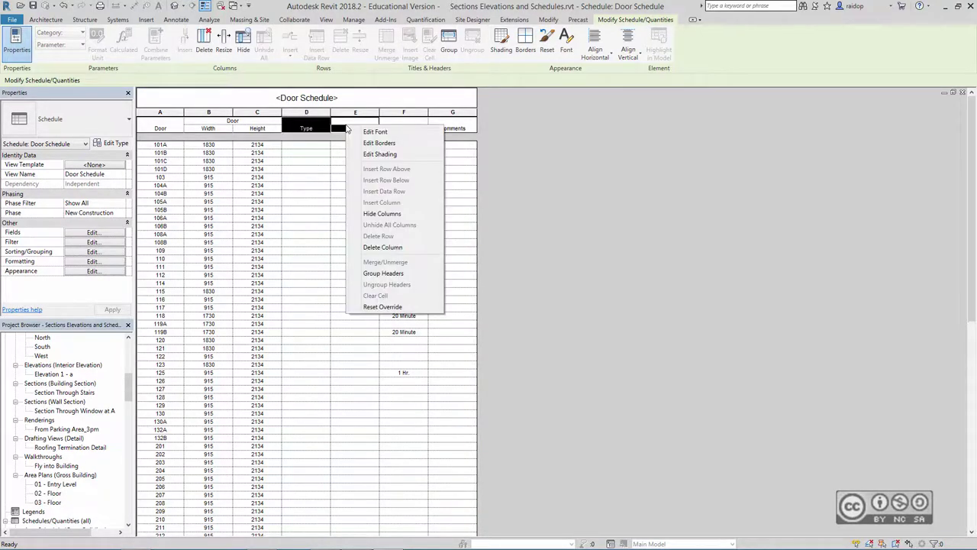
pyautogui.click(383, 273)
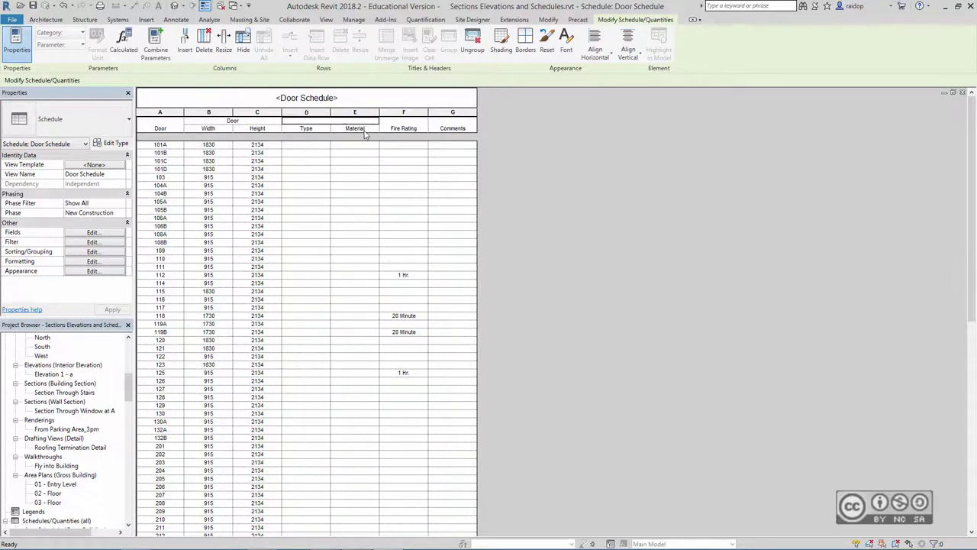
pyautogui.click(333, 125)
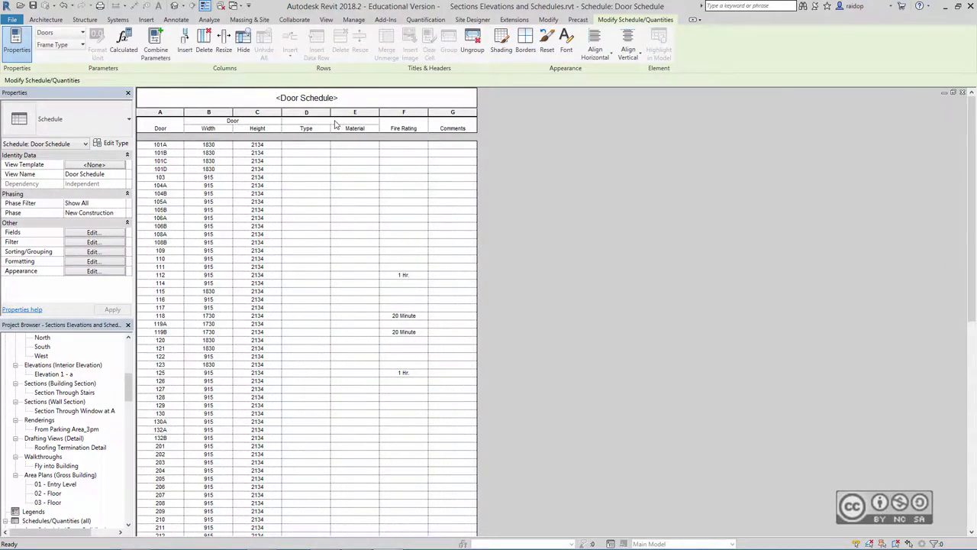
pyautogui.write('Frame')
pyautogui.press('Return')
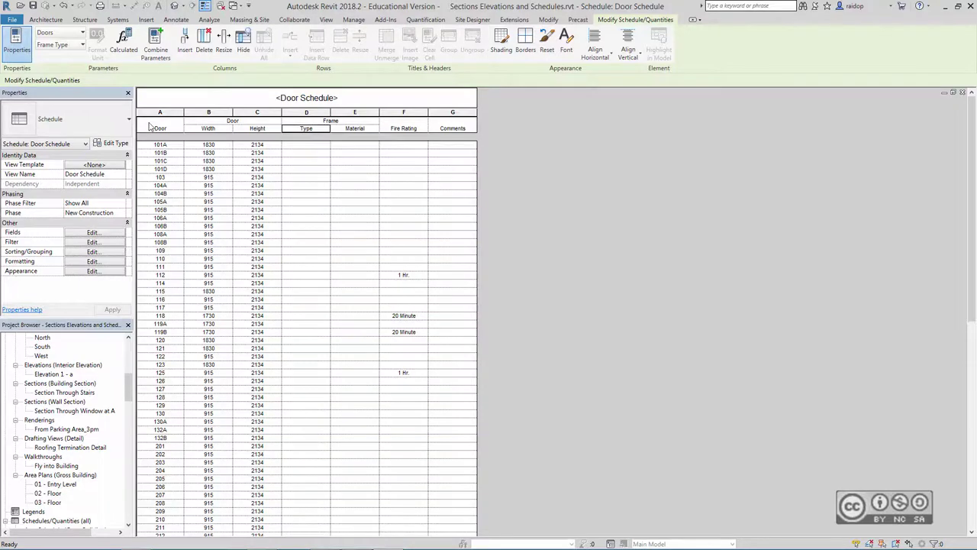
# Set door 112's Fire Rating to 2 Hr., accepting the change for the whole door type
pyautogui.click(162, 276)
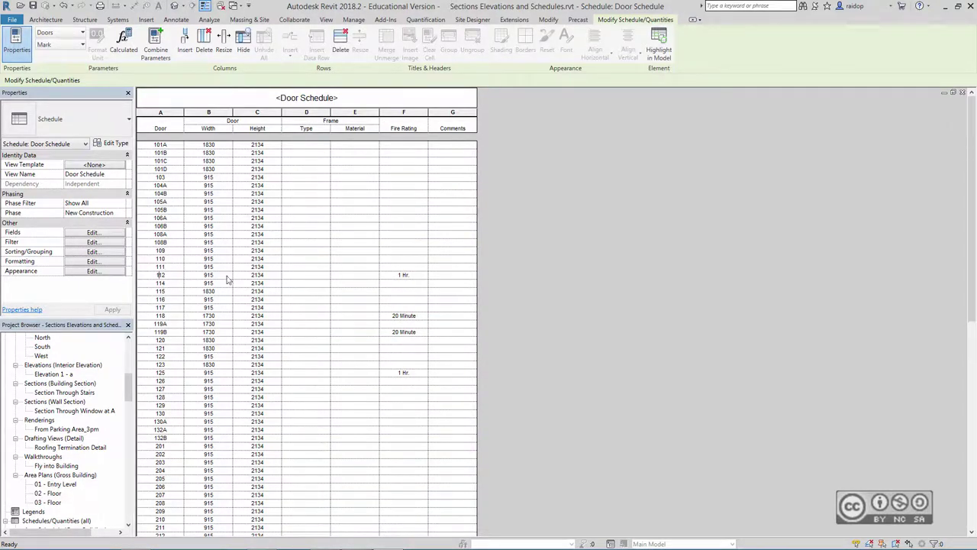
pyautogui.click(399, 276)
pyautogui.click(403, 275)
pyautogui.write('2')
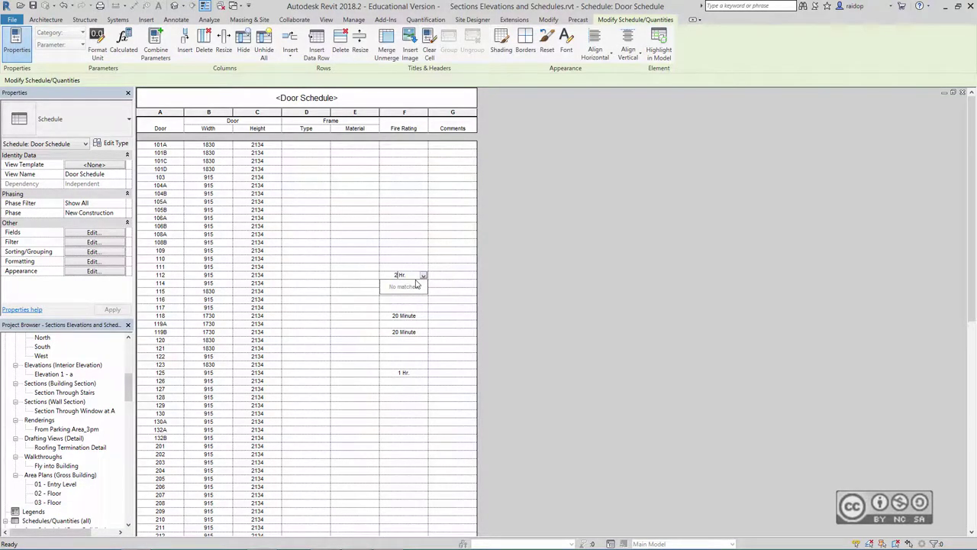
pyautogui.press('Return')
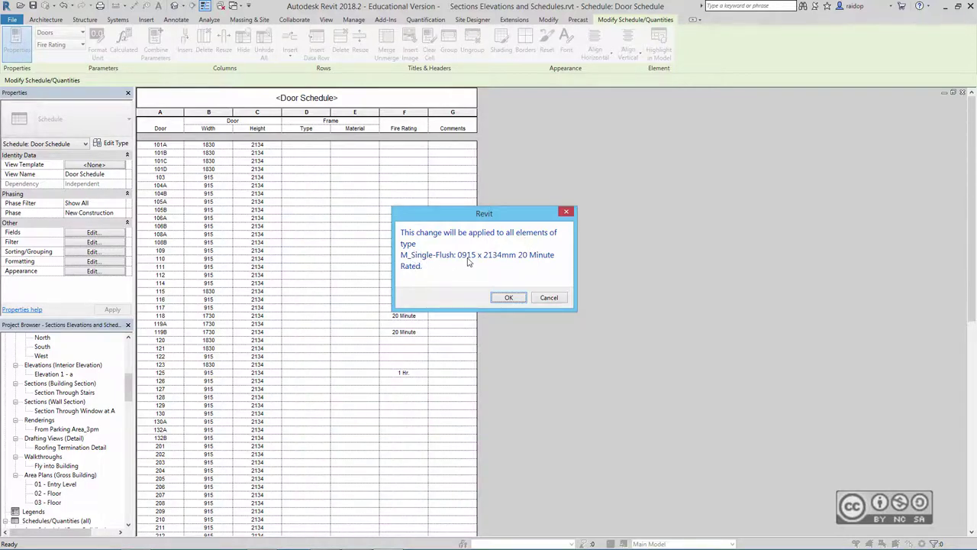
pyautogui.click(503, 299)
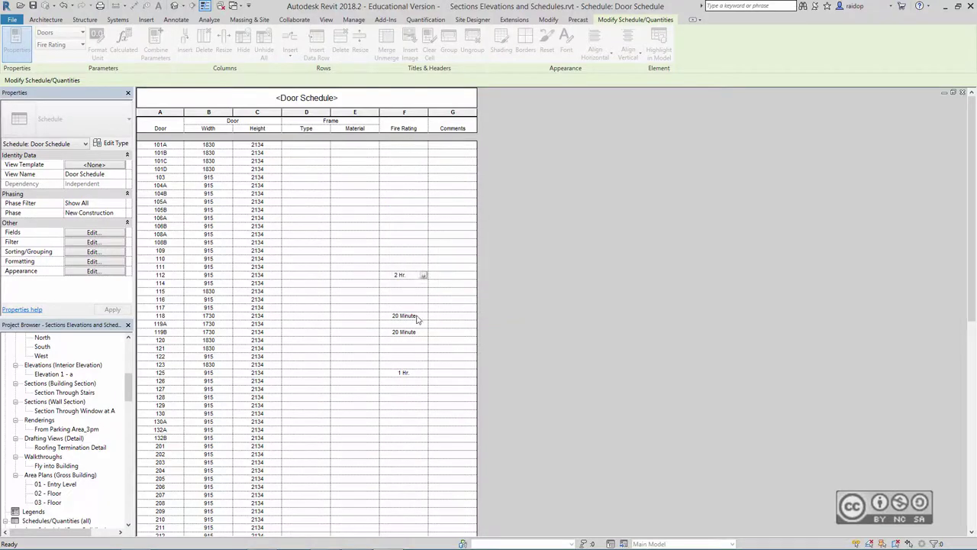
# Select door 112's row in the schedule to highlight it in the Entry Level plan
pyautogui.scroll(-2, 379, 373)
pyautogui.scroll(-4, 379, 374)
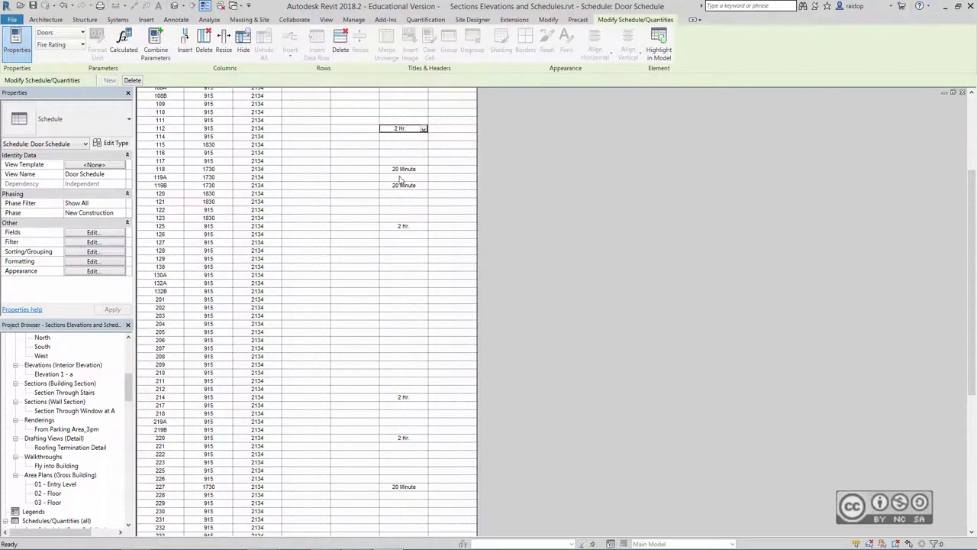
pyautogui.scroll(5, 381, 195)
pyautogui.click(275, 277)
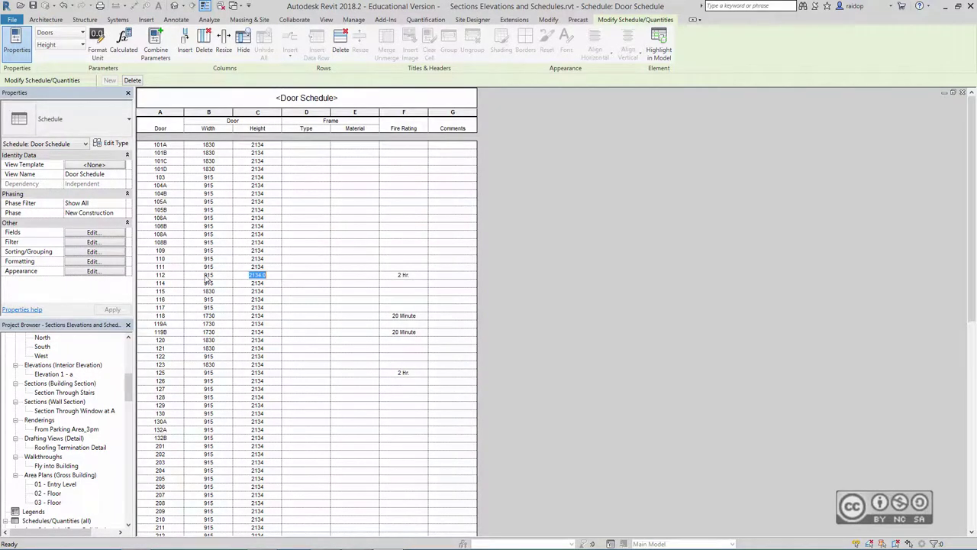
pyautogui.click(324, 284)
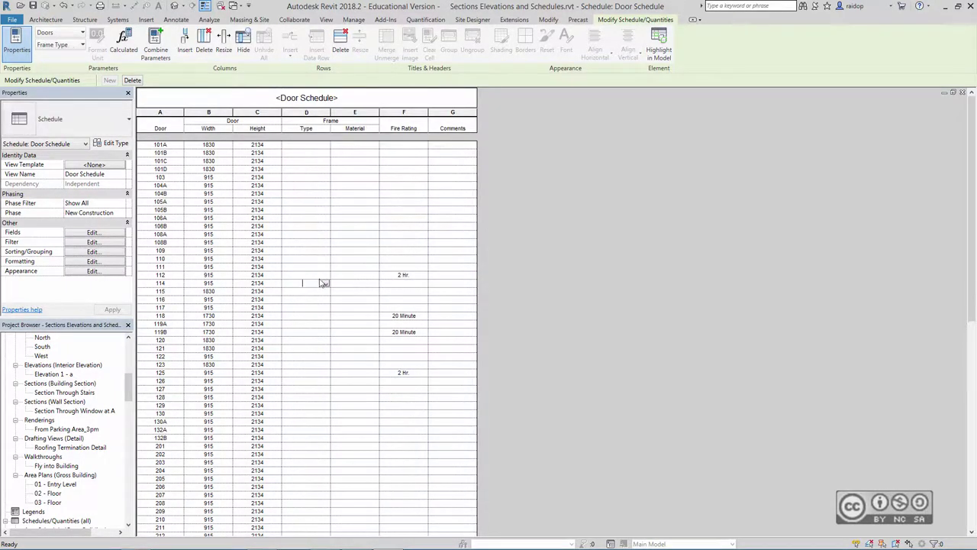
pyautogui.click(323, 275)
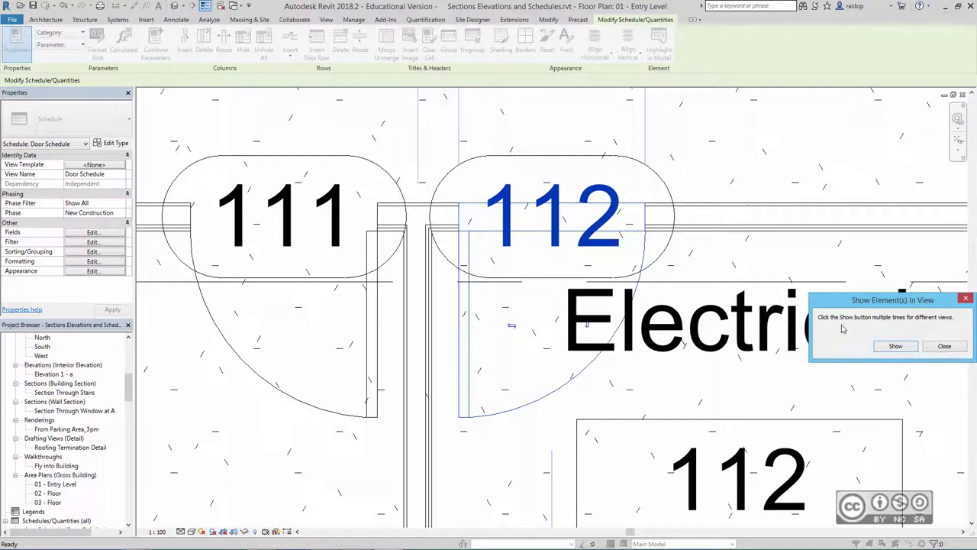
# Close Show Element(s) In View and tile the Entry Level plan beside the Door Schedule
pyautogui.click(965, 300)
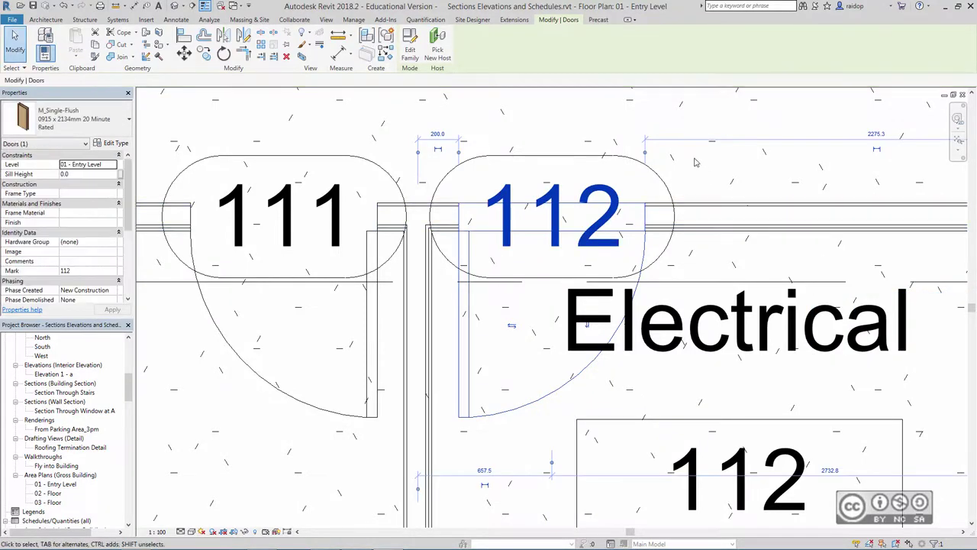
pyautogui.click(326, 20)
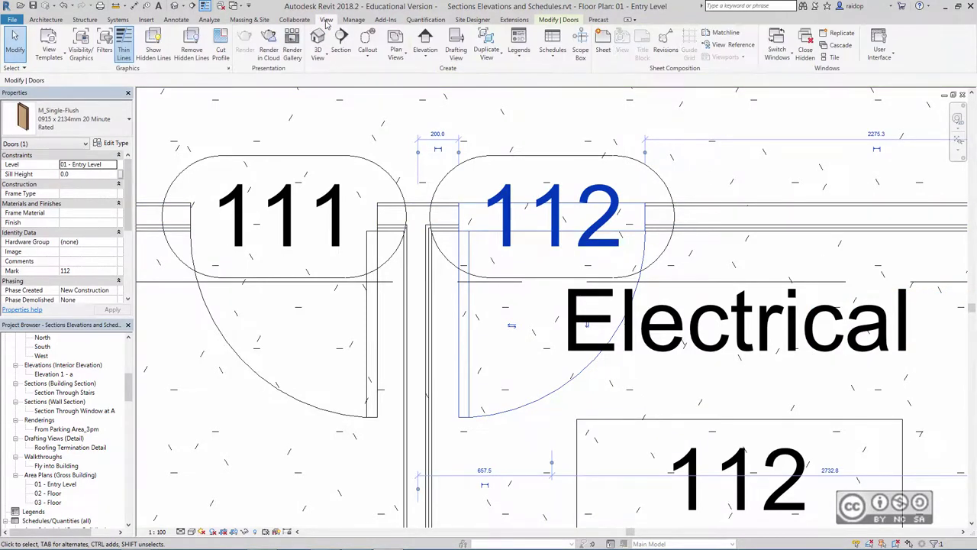
pyautogui.click(834, 58)
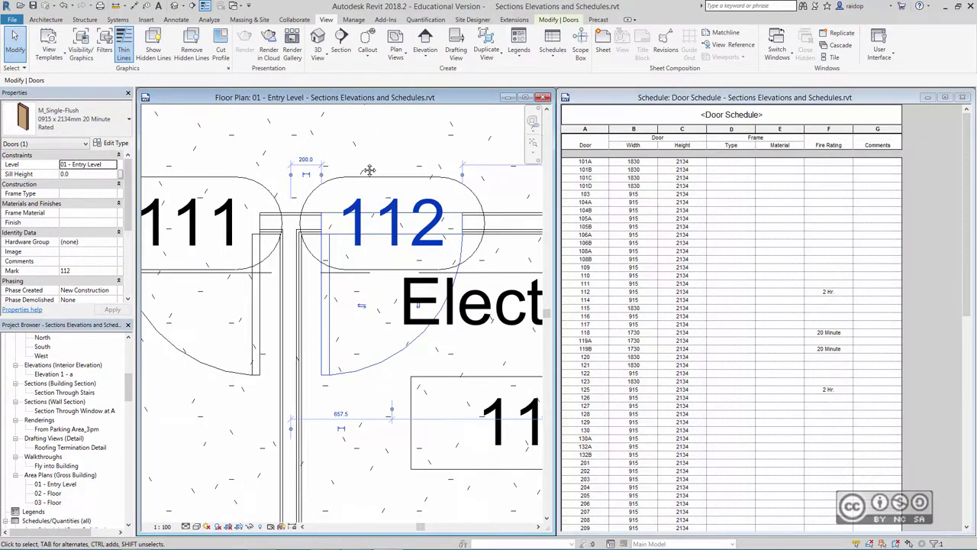
# Zoom out the plan and window-select everything in the long lower wing
pyautogui.scroll(-1, 367, 175)
pyautogui.scroll(-1, 344, 182)
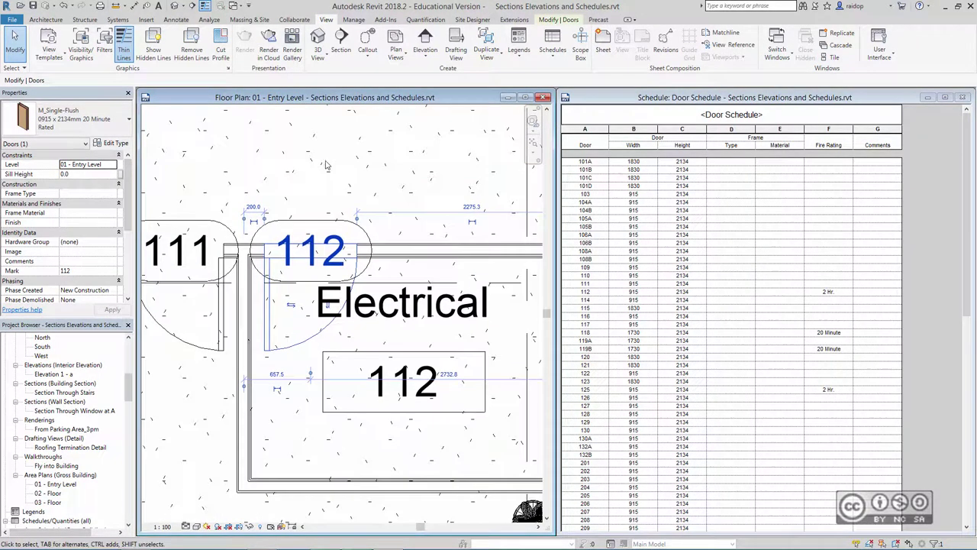
pyautogui.scroll(-3, 323, 164)
pyautogui.scroll(-1, 353, 282)
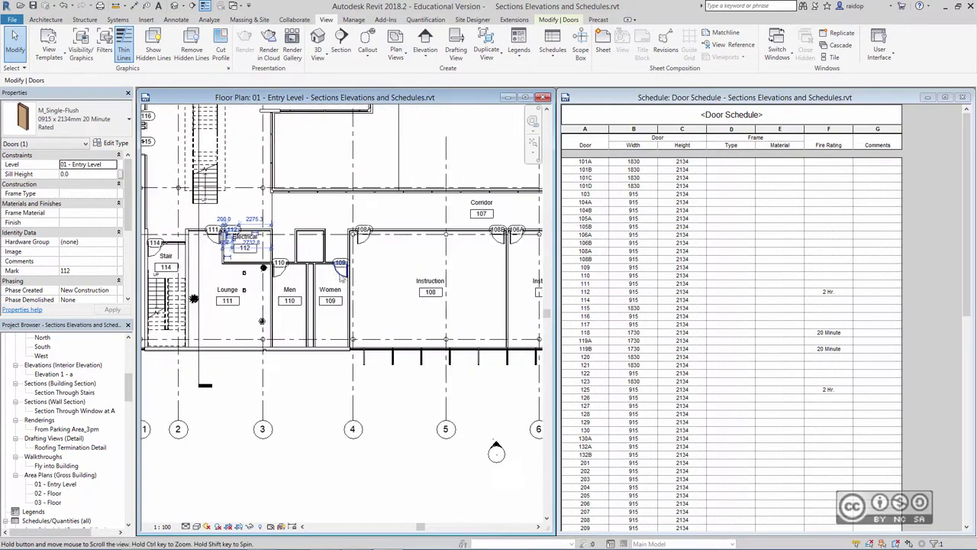
pyautogui.scroll(-1, 354, 282)
pyautogui.scroll(-1, 353, 282)
pyautogui.moveTo(350, 307)
pyautogui.mouseDown(button='middle')
pyautogui.moveTo(362, 319)
pyautogui.moveTo(393, 313)
pyautogui.mouseUp(button='middle')
pyautogui.click(366, 210)
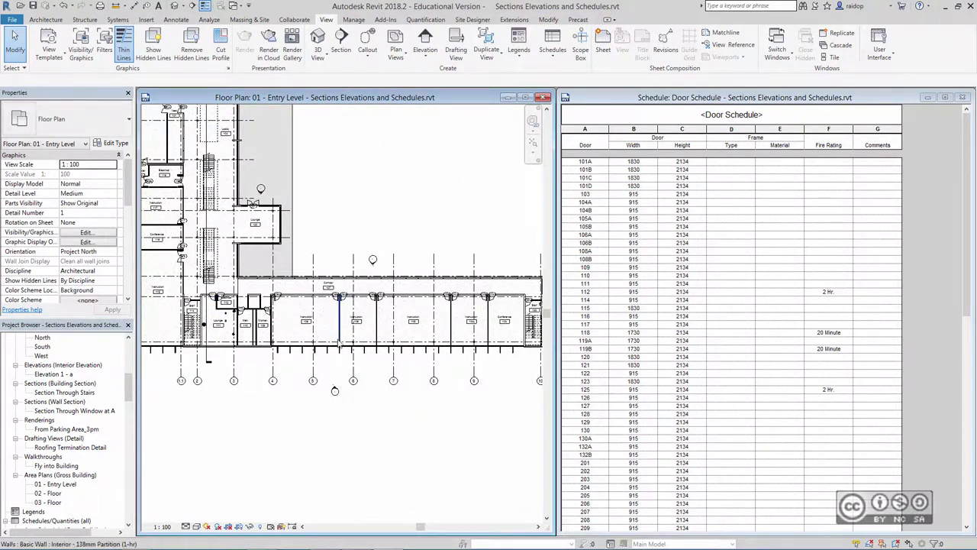
pyautogui.moveTo(305, 252); pyautogui.dragTo(280, 254, button='middle')
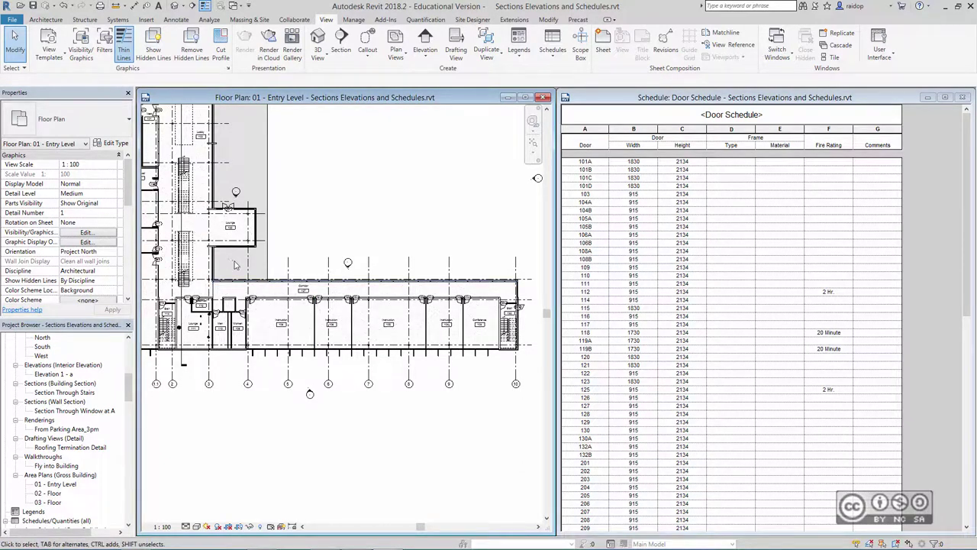
pyautogui.moveTo(224, 257); pyautogui.dragTo(533, 408)
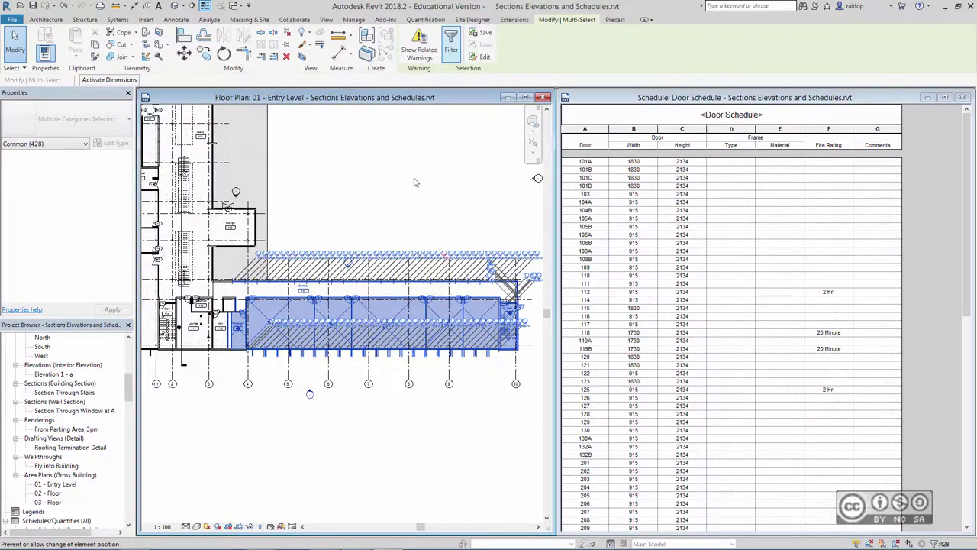
# Filter the selection down to only the 12 doors in the Doors category
pyautogui.click(451, 46)
pyautogui.click(587, 235)
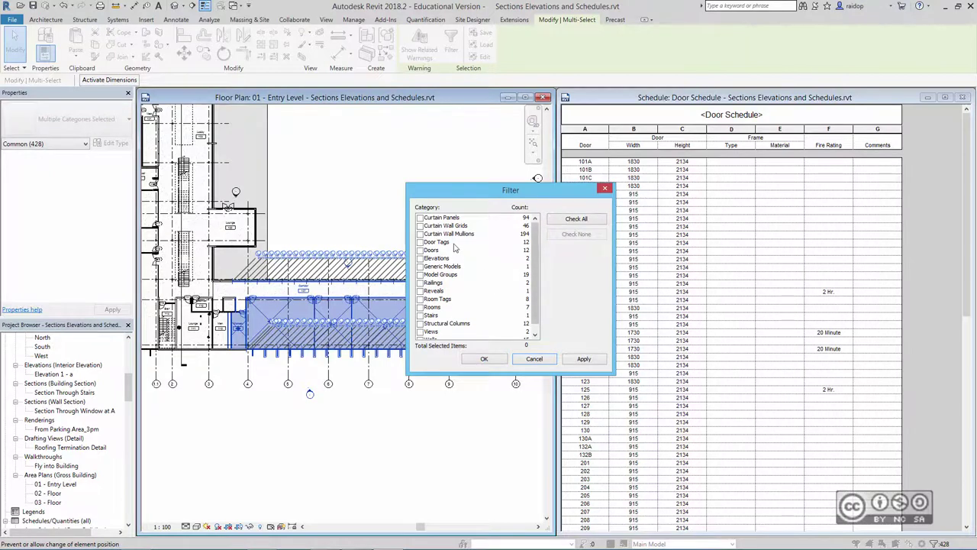
pyautogui.click(420, 250)
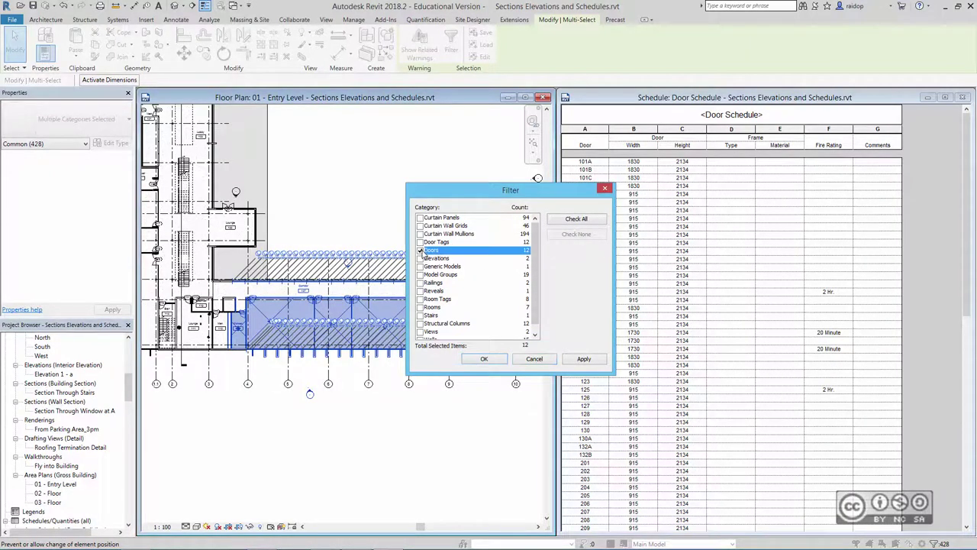
pyautogui.click(483, 358)
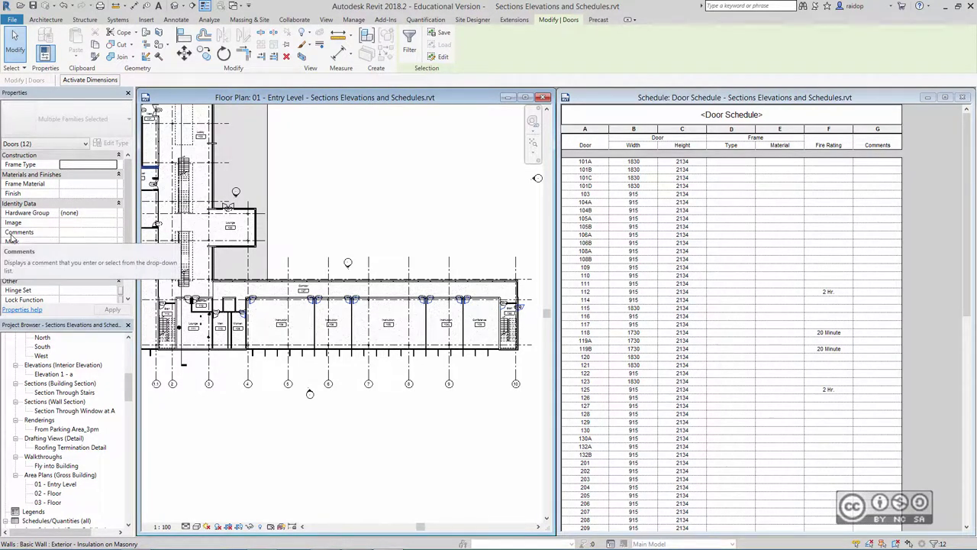
pyautogui.click(88, 232)
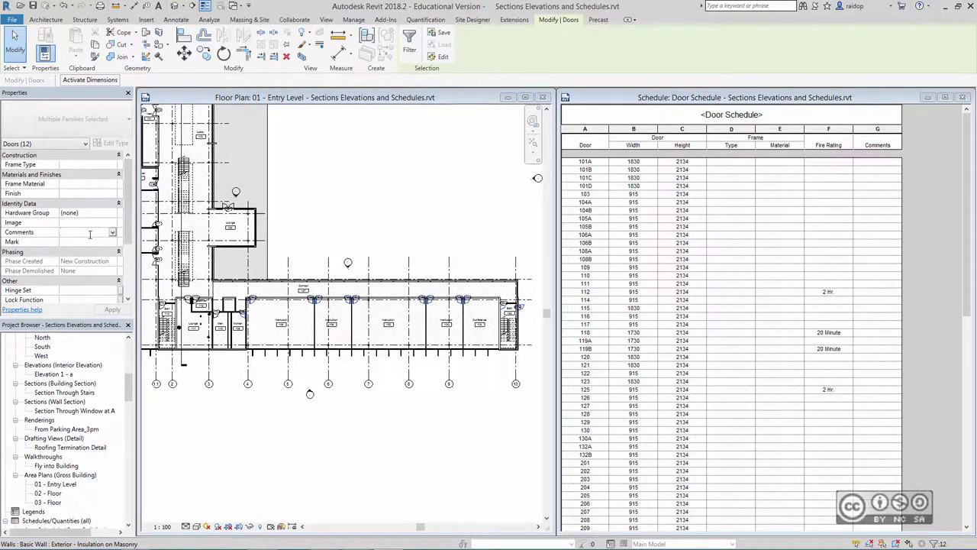
# Apply the comment 'Specially Keyed' to the selected doors, then return to the Door Schedule
pyautogui.write('Specially')
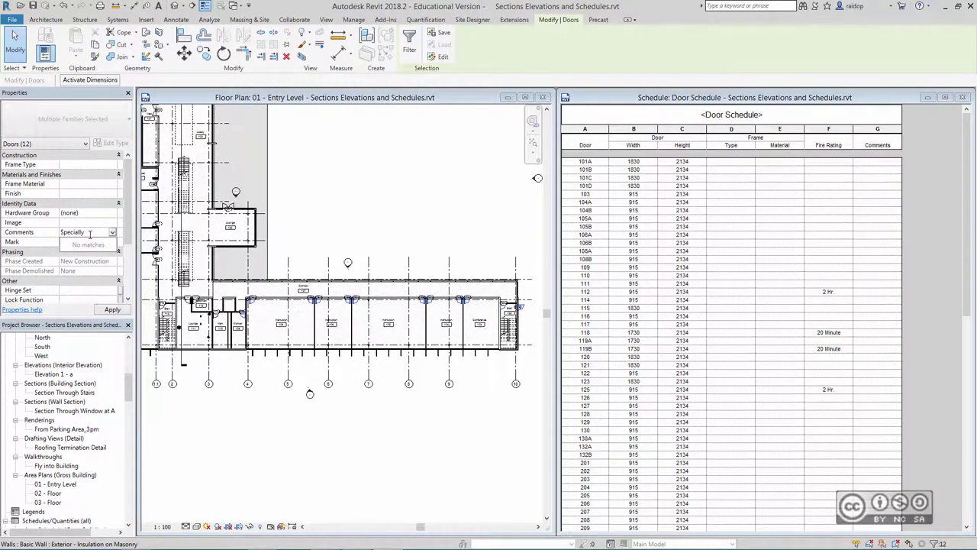
pyautogui.write(' Keyed')
pyautogui.click(428, 198)
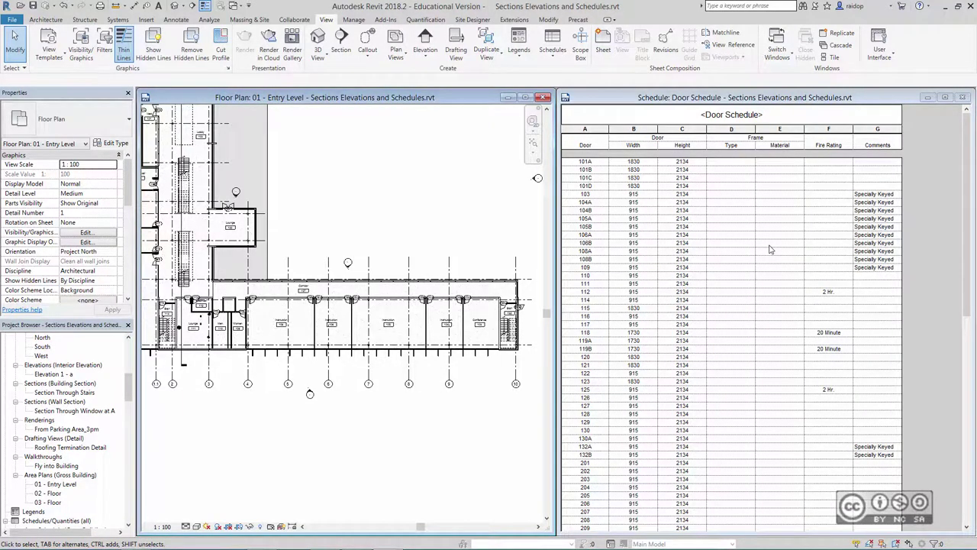
pyautogui.click(962, 98)
# Close the Door Schedule, maximize the floor plan, and create a new Sheet List schedule
pyautogui.click(962, 98)
pyautogui.click(949, 98)
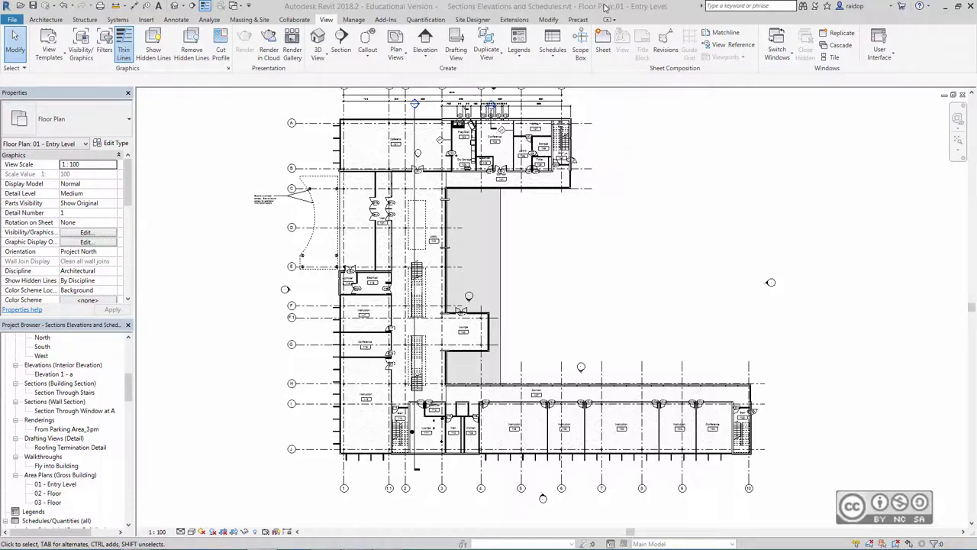
pyautogui.click(553, 55)
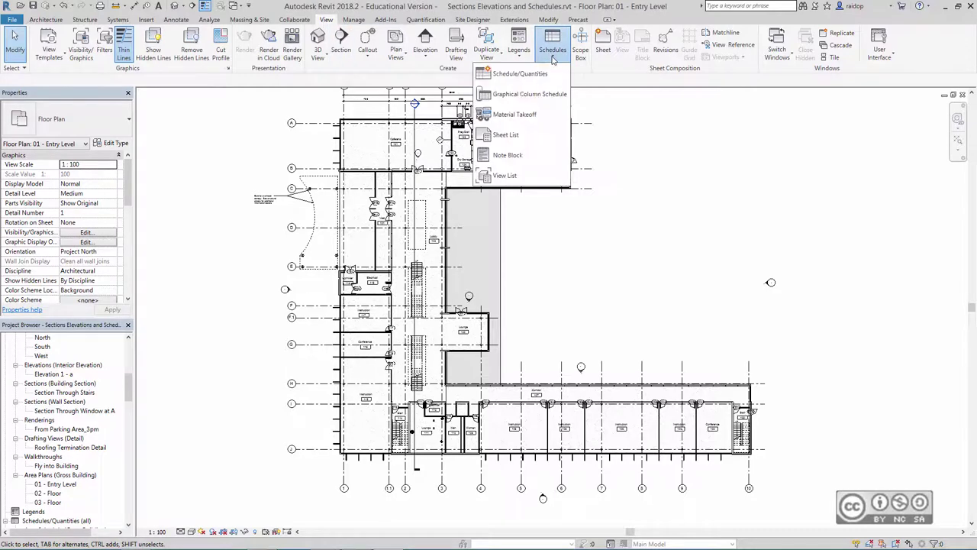
pyautogui.click(525, 136)
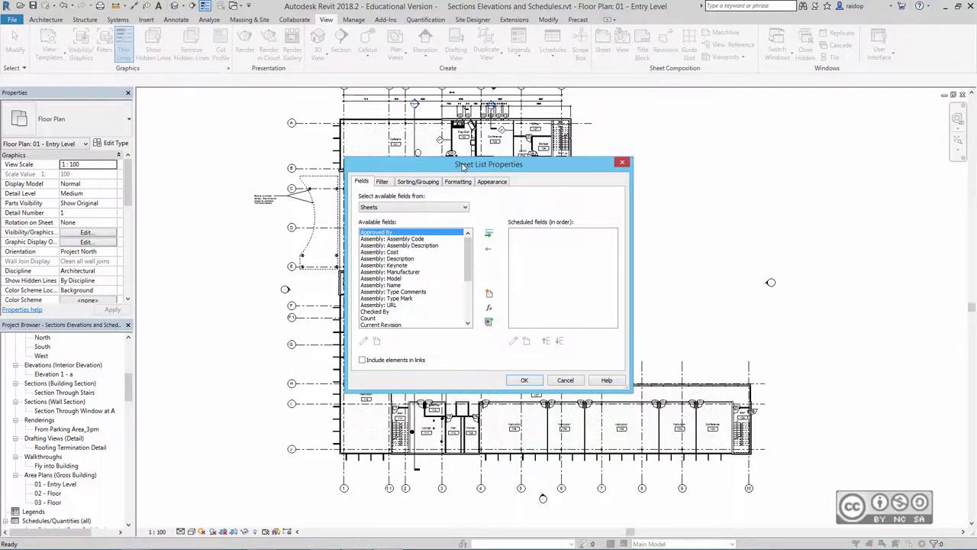
# Add the Sheet Number and Sheet Name fields, with Sheet Number listed first
pyautogui.moveTo(469, 256); pyautogui.dragTo(468, 299)
pyautogui.click(383, 318)
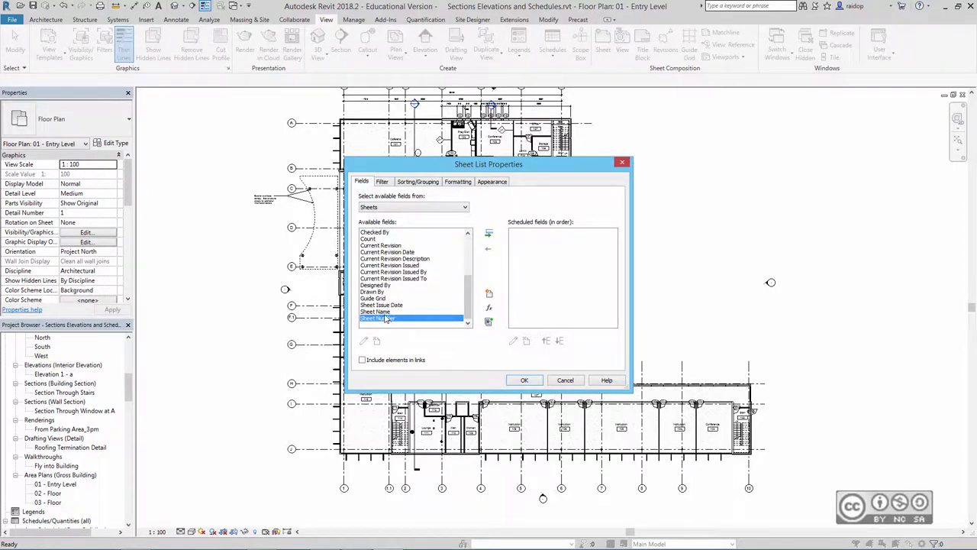
pyautogui.keyDown('ctrl'); pyautogui.click(383, 312); pyautogui.keyUp('ctrl')
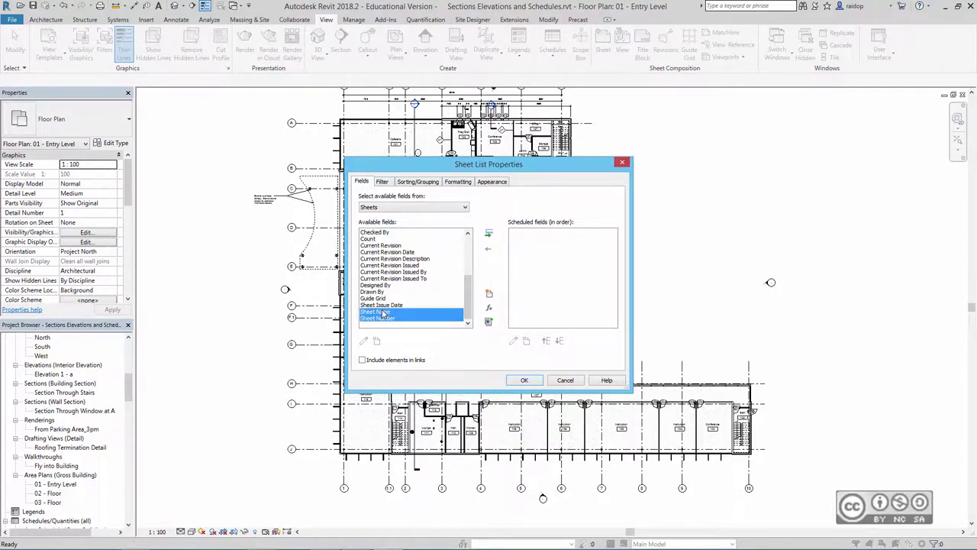
pyautogui.click(488, 235)
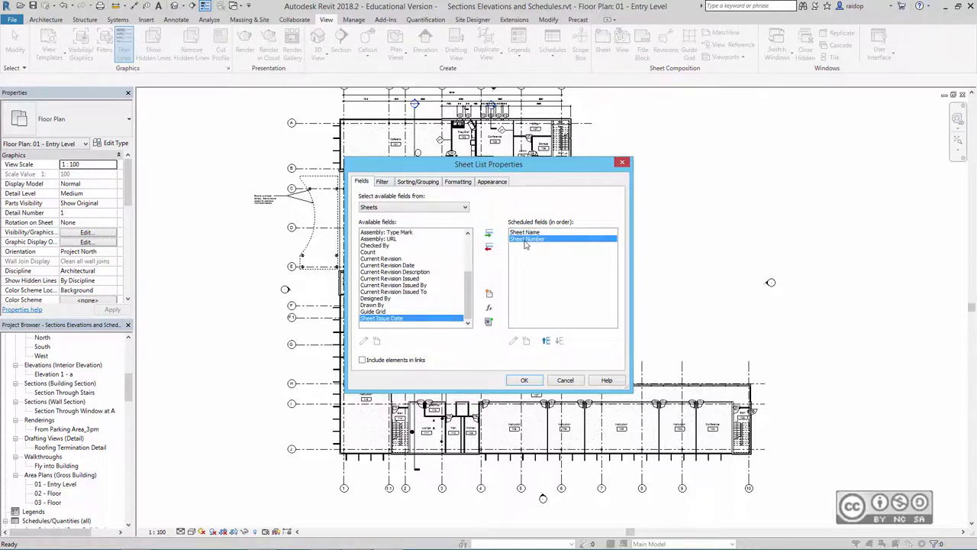
pyautogui.click(545, 340)
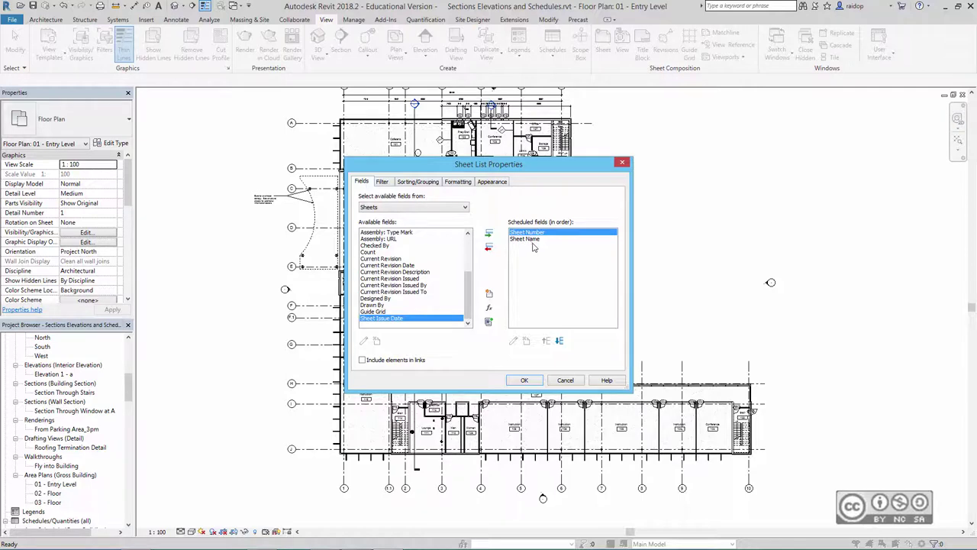
pyautogui.click(489, 295)
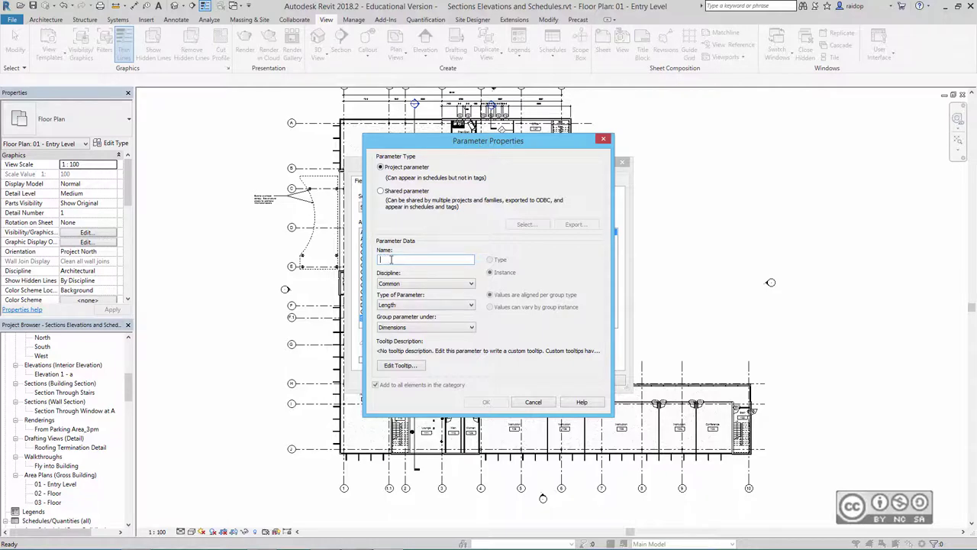
# Create a text parameter named Sheet Group and add it to the schedule fields
pyautogui.write('Sheet Group')
pyautogui.click(396, 308)
pyautogui.click(394, 314)
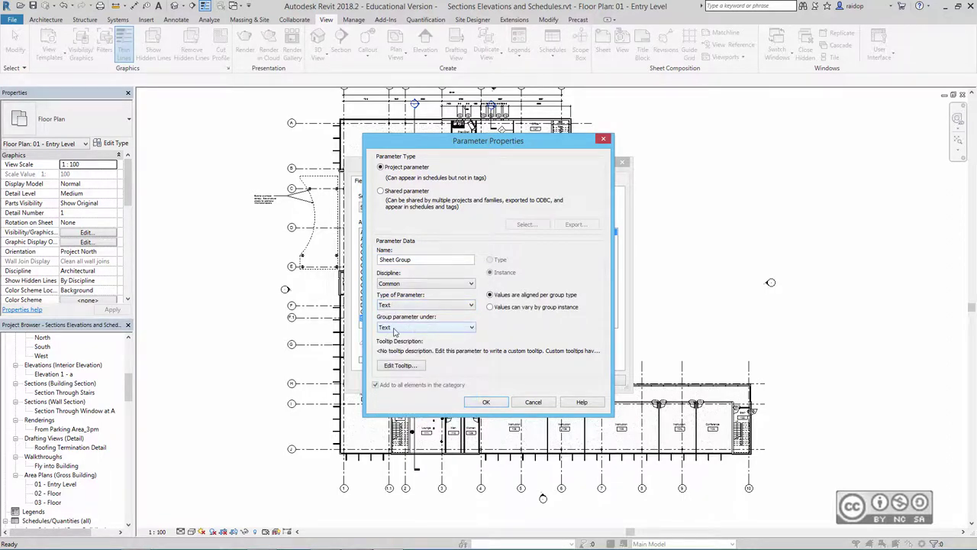
pyautogui.click(489, 402)
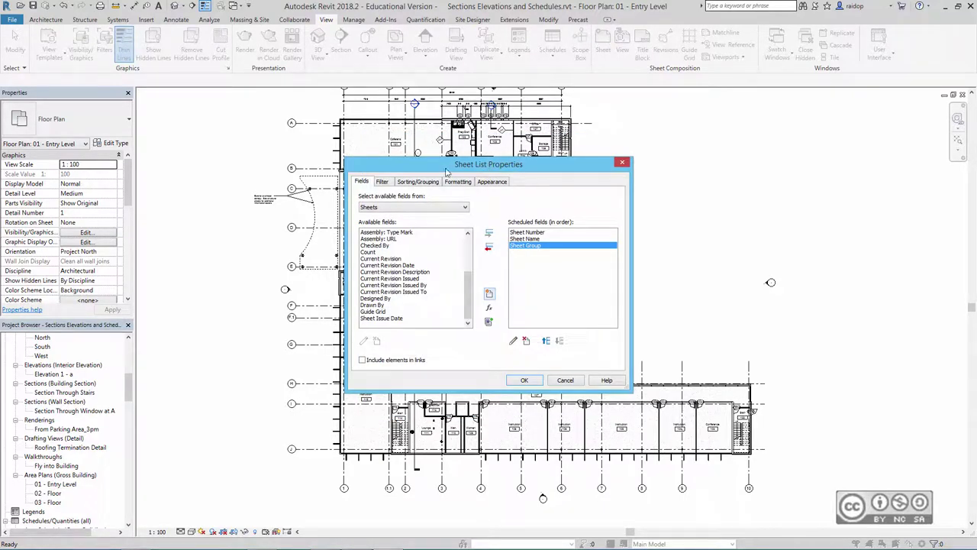
# Sort by Sheet Group with a header and a blank line per group, then click OK
pyautogui.click(425, 184)
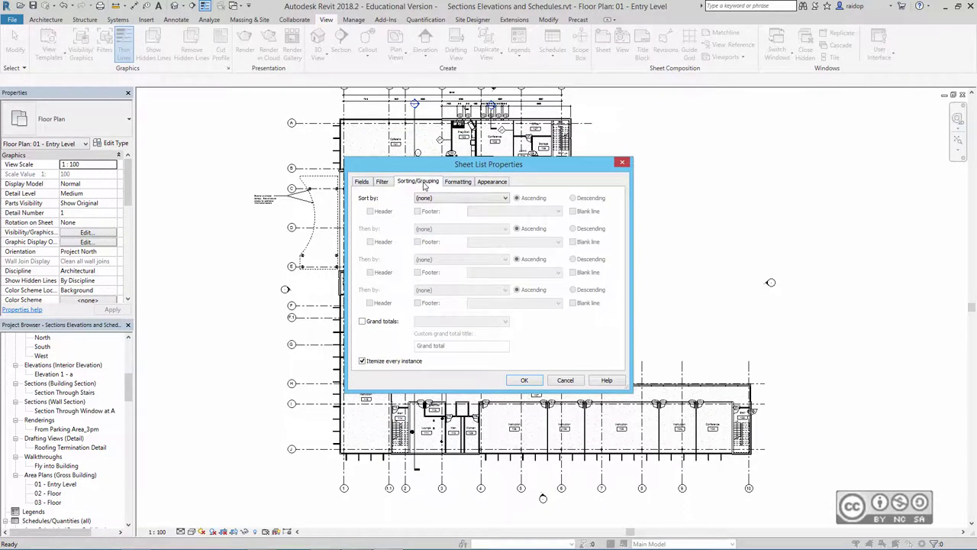
pyautogui.click(460, 200)
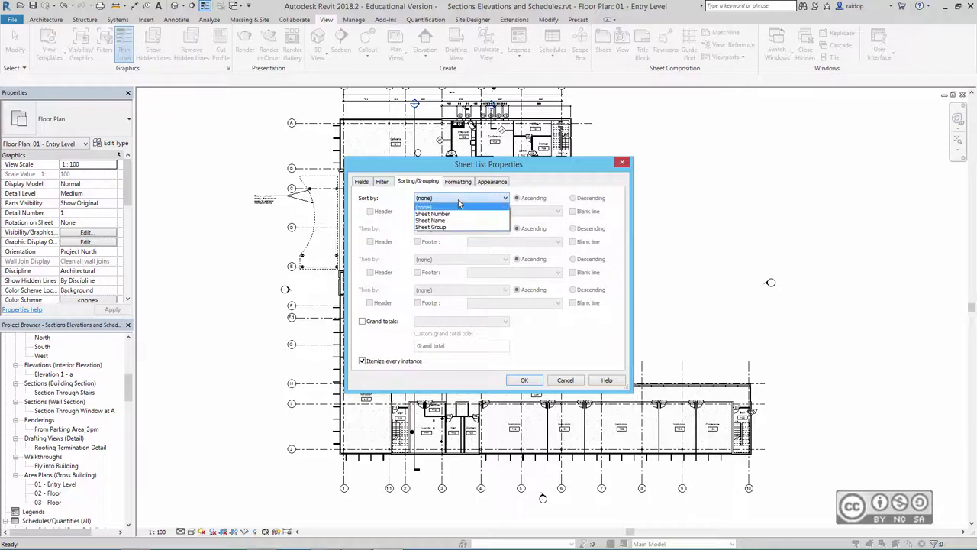
pyautogui.click(439, 210)
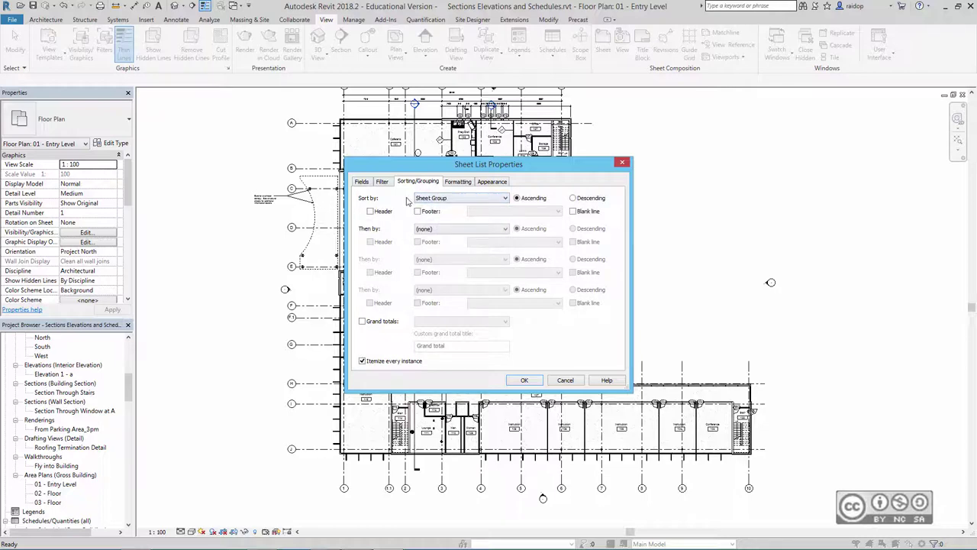
pyautogui.click(371, 211)
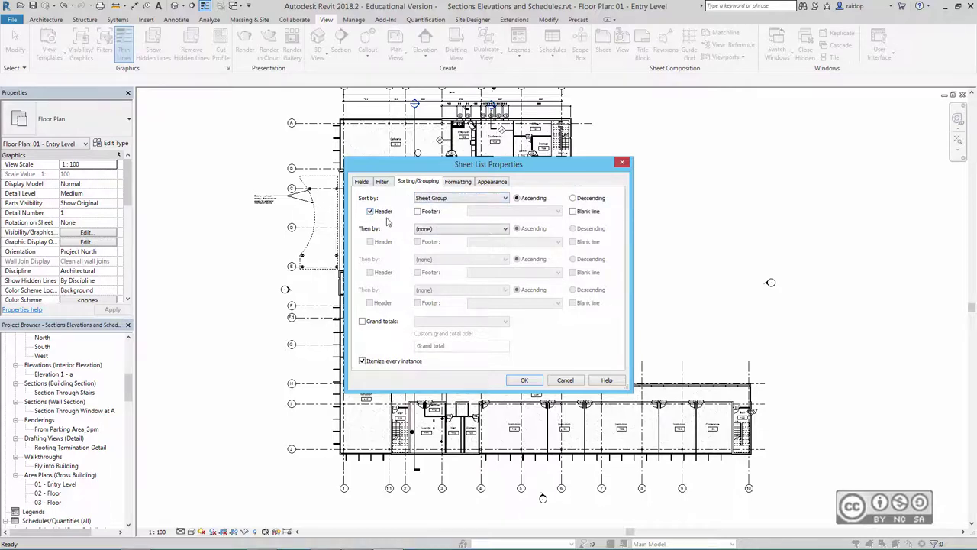
pyautogui.click(573, 212)
pyautogui.click(524, 379)
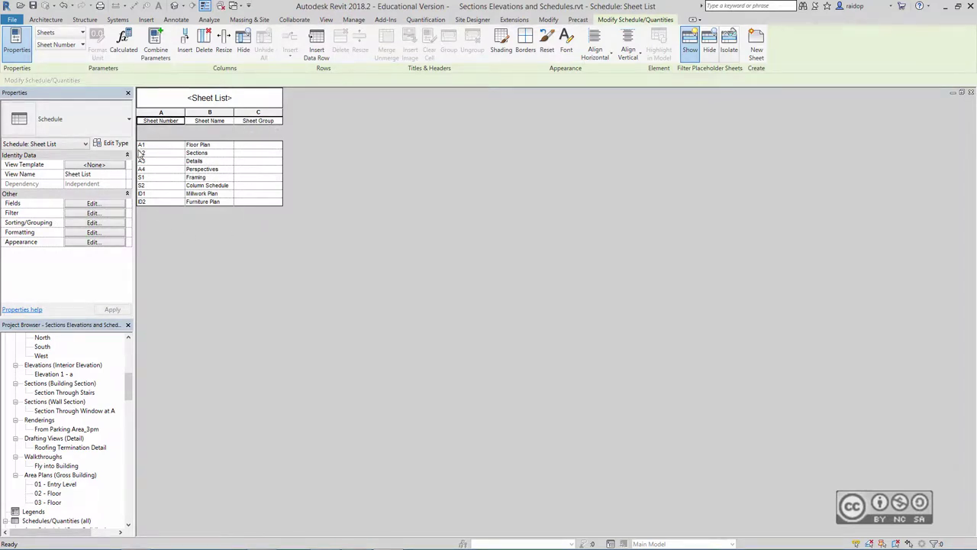
# Put sheet A1 and the Sections, Details and Perspectives sheets in the ARCHITECTURAL group
pyautogui.click(252, 145)
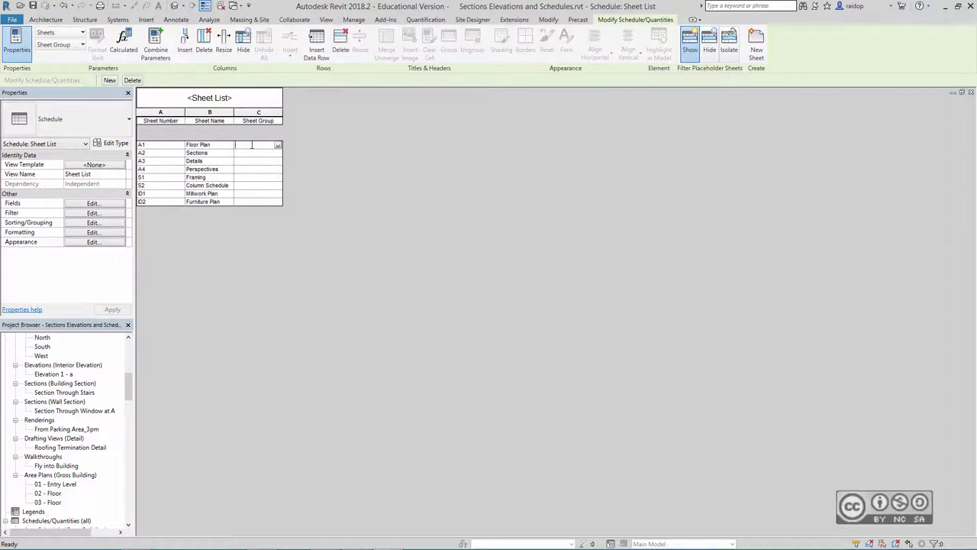
pyautogui.write('ARCHITECTURAL')
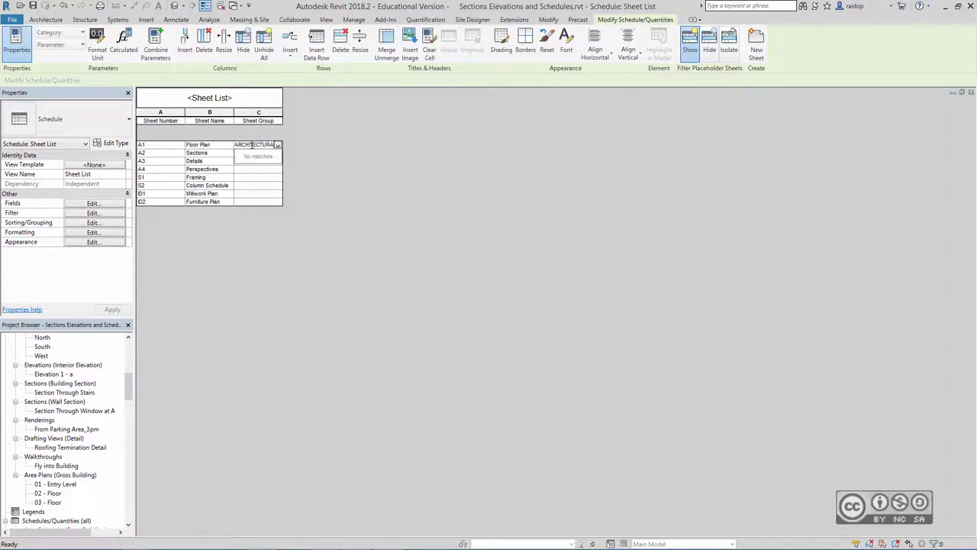
pyautogui.press('Return')
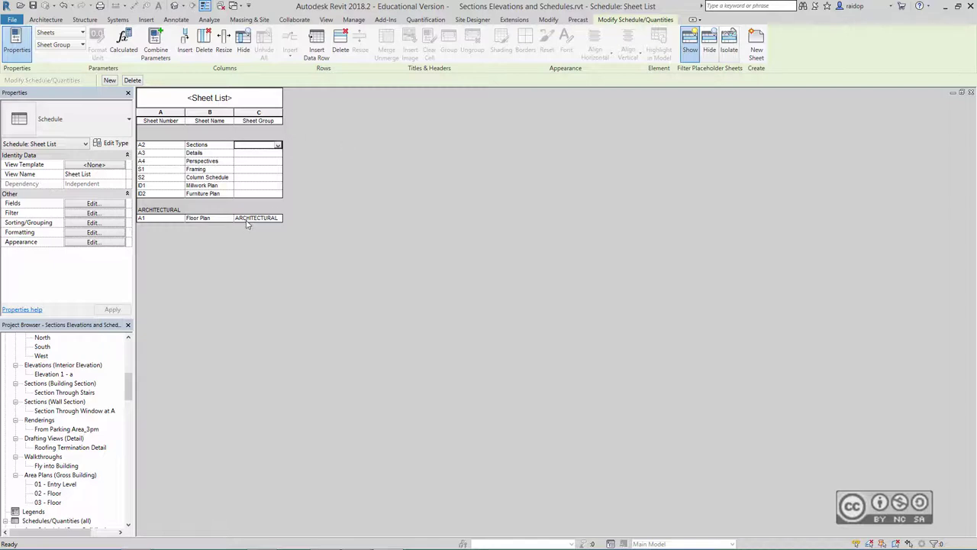
pyautogui.click(277, 145)
pyautogui.click(269, 152)
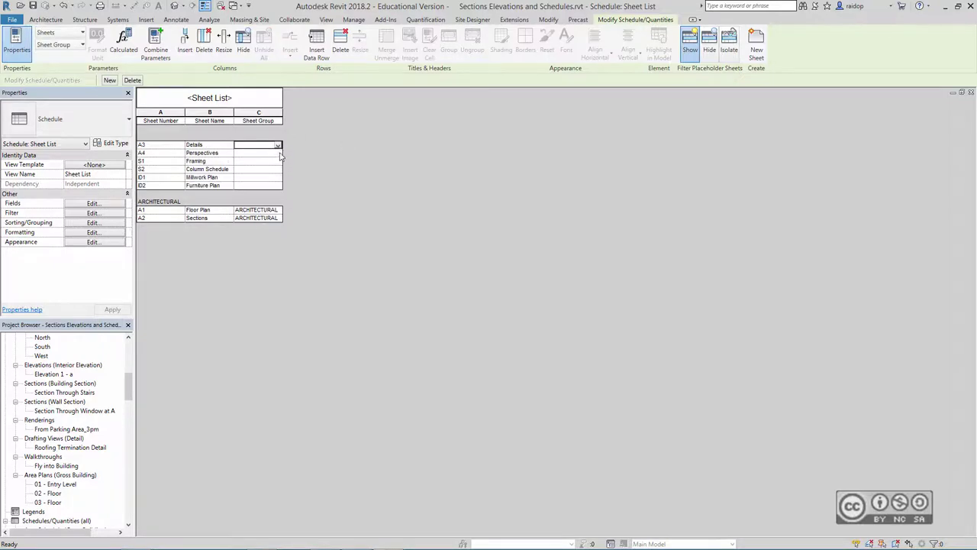
pyautogui.click(278, 144)
pyautogui.click(268, 152)
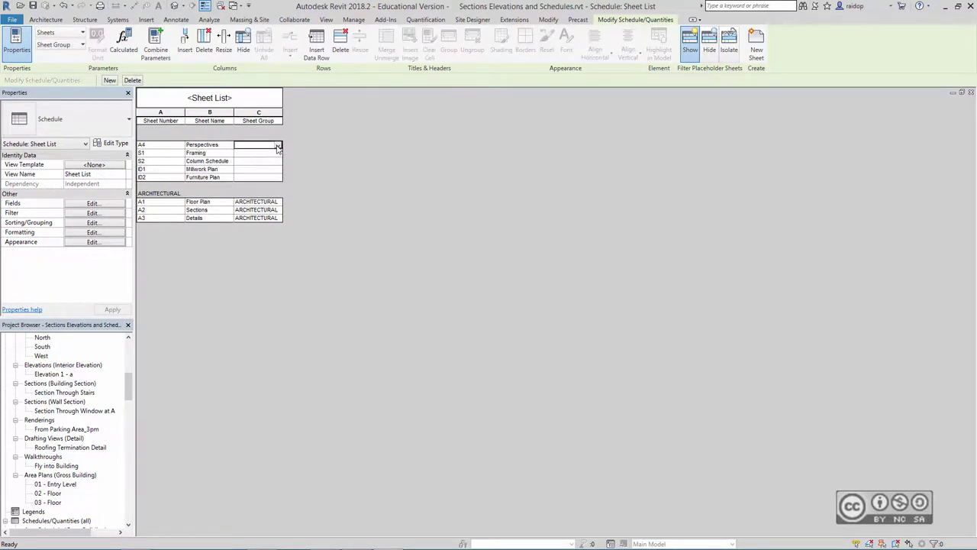
pyautogui.click(278, 144)
pyautogui.click(269, 153)
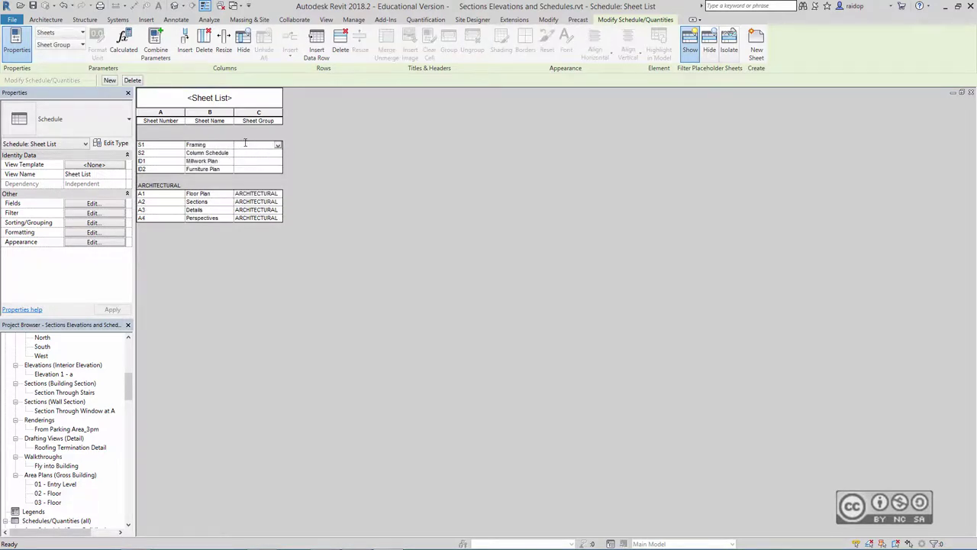
# Group Framing and Column Schedule as STRUCTURAL, and Millwork and Furniture Plans as INTERIOR DESIGN
pyautogui.write('STRUCTURAL')
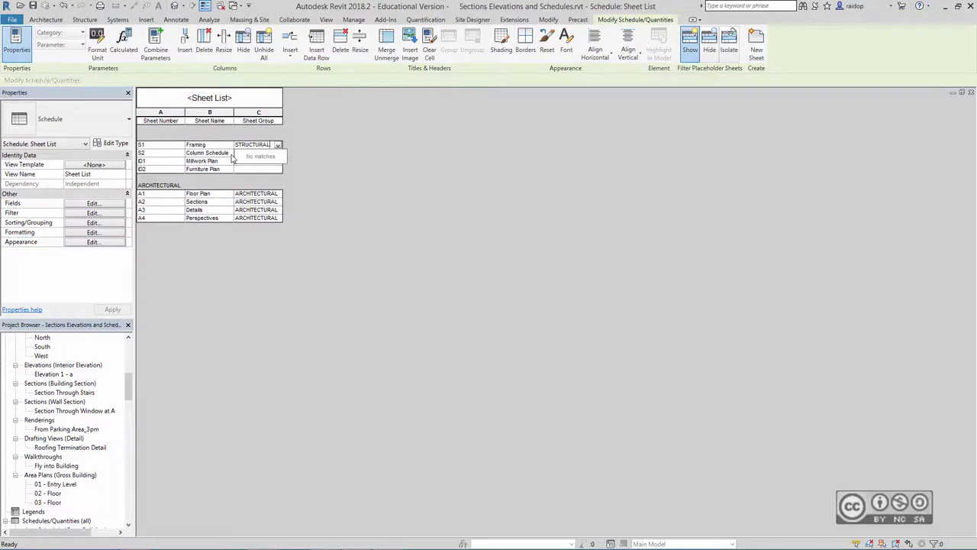
pyautogui.press('Return')
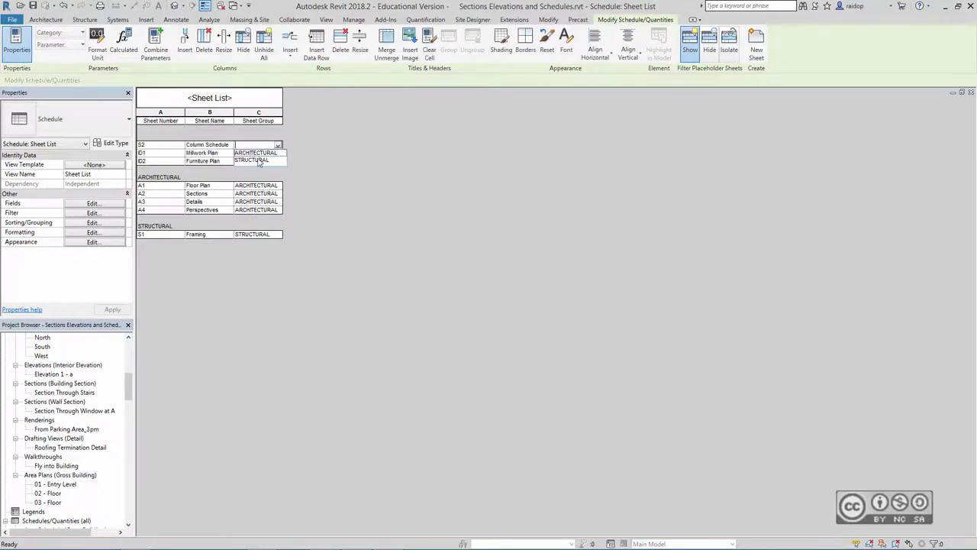
pyautogui.click(259, 161)
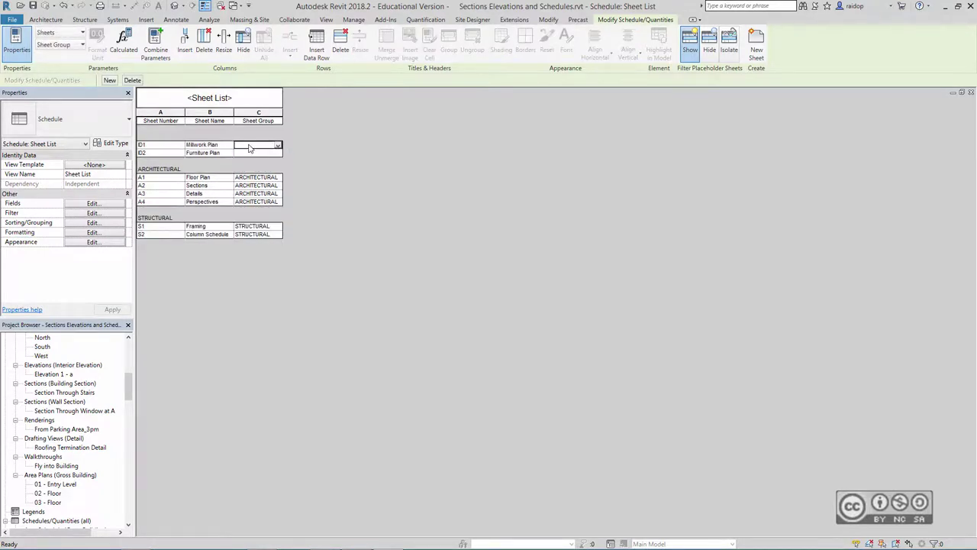
pyautogui.write('INTERIOR DES')
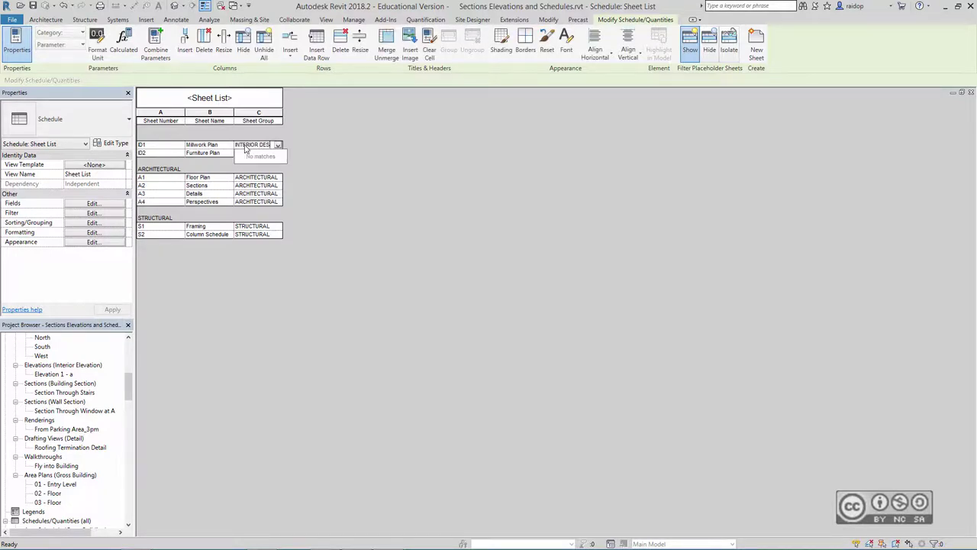
pyautogui.press('Return')
pyautogui.click(277, 144)
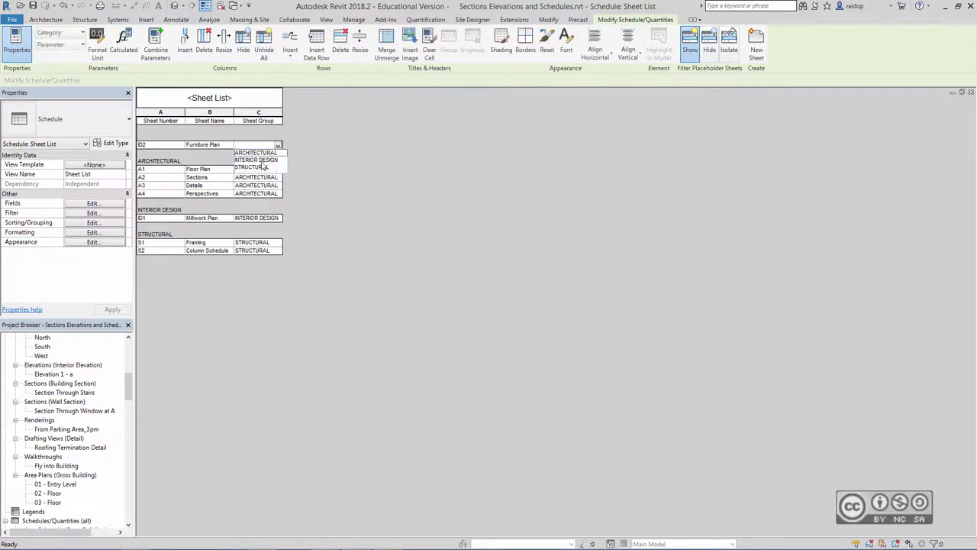
pyautogui.click(258, 159)
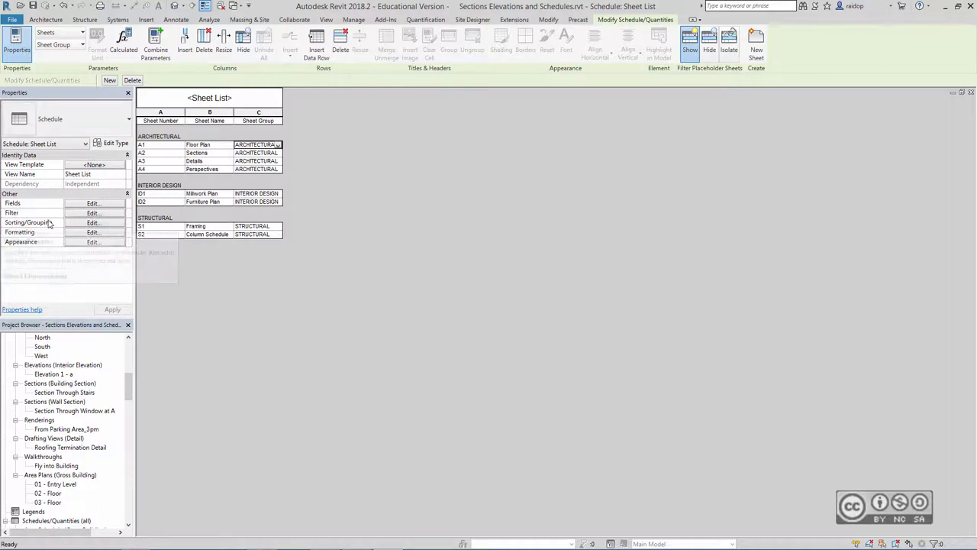
# Mark the Sheet Group field as hidden in the schedule's formatting settings
pyautogui.click(91, 222)
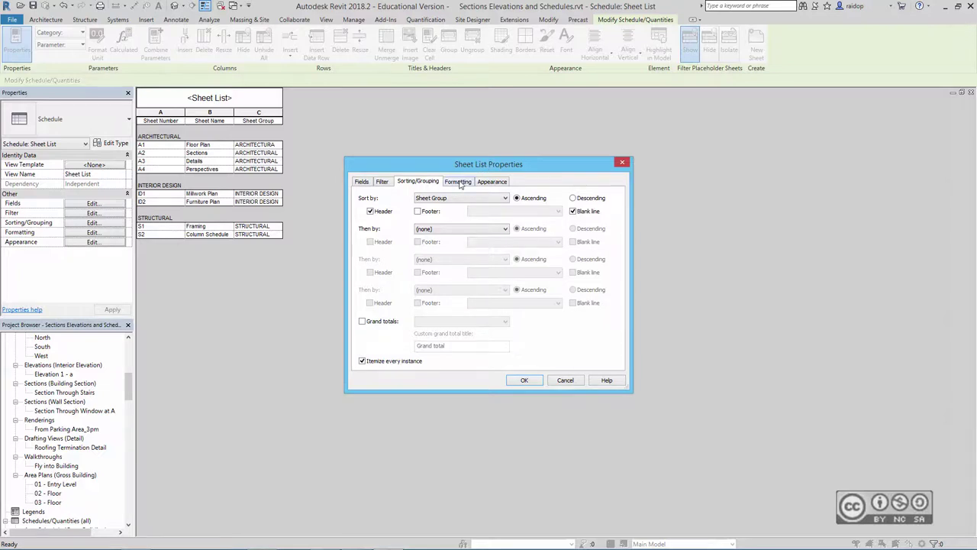
pyautogui.click(459, 182)
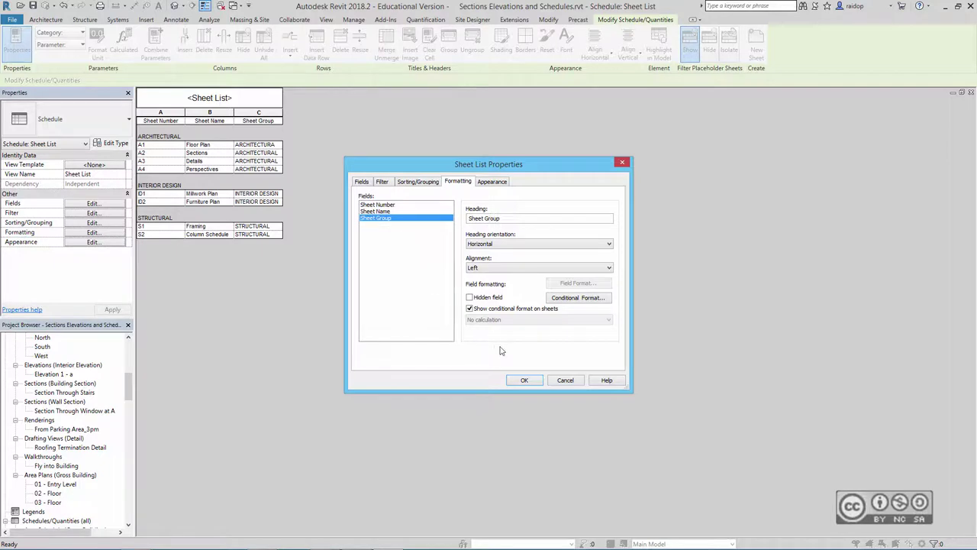
pyautogui.click(469, 297)
# Turn off grid lines and column headers in Appearance, and apply the changes
pyautogui.click(496, 184)
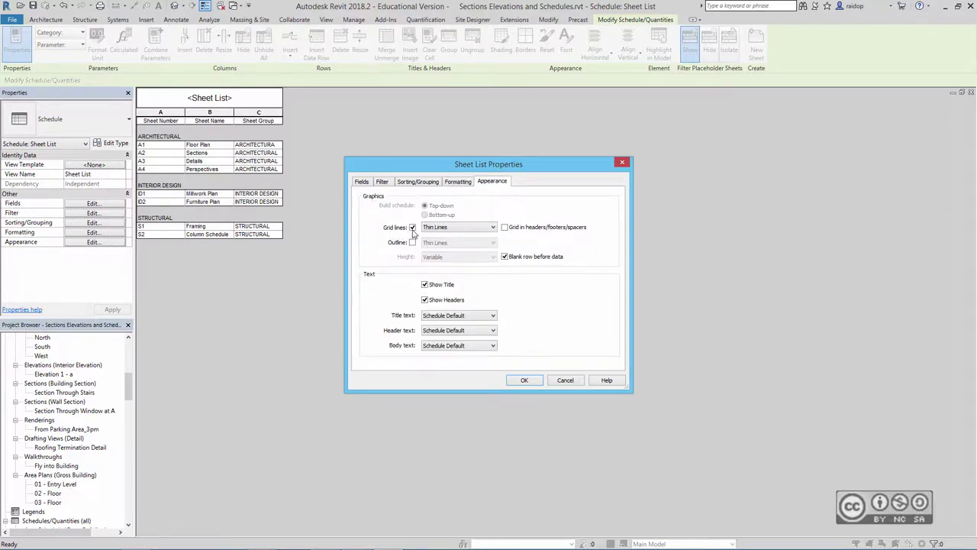
pyautogui.click(412, 227)
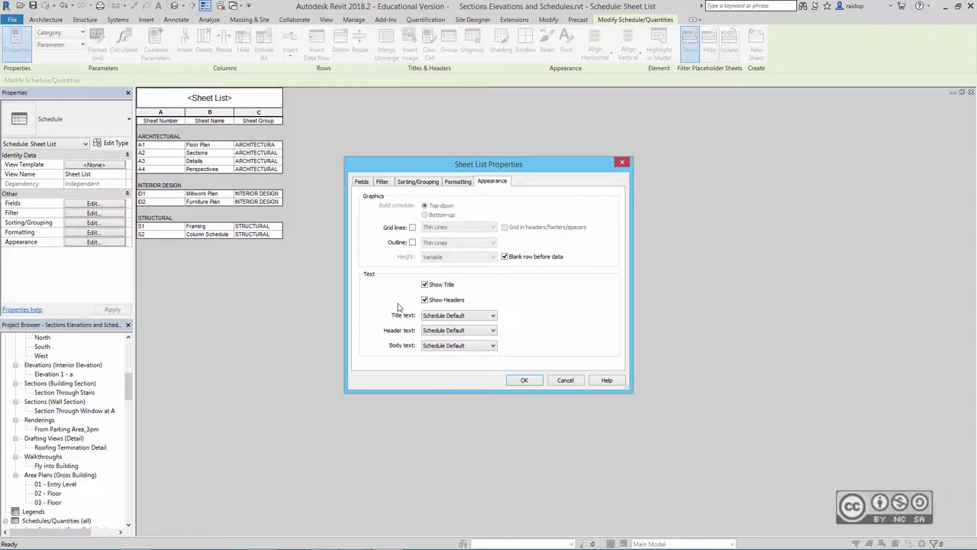
pyautogui.click(425, 300)
pyautogui.click(525, 381)
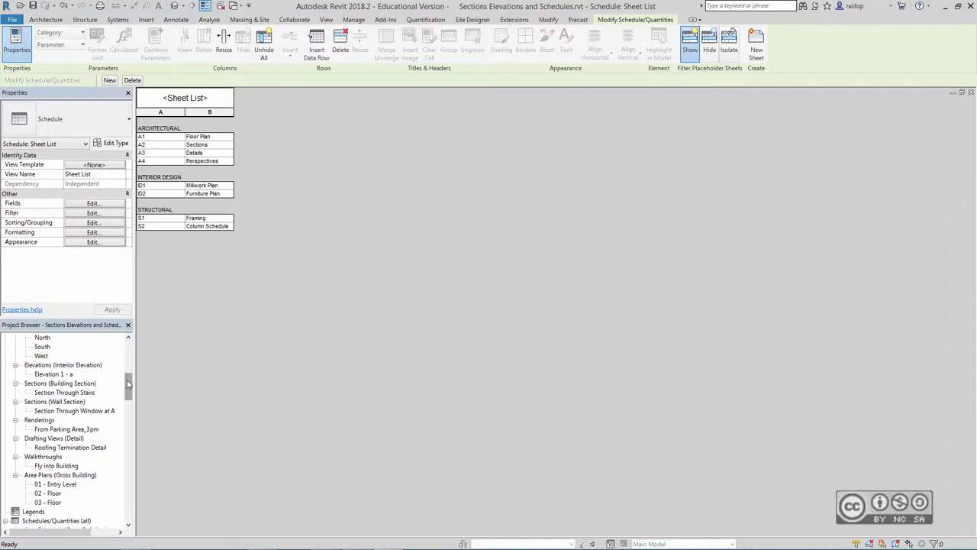
# Delete the A4 - Perspectives sheet from the Project Browser's Sheets list
pyautogui.moveTo(129, 385); pyautogui.dragTo(126, 428)
pyautogui.click(40, 411)
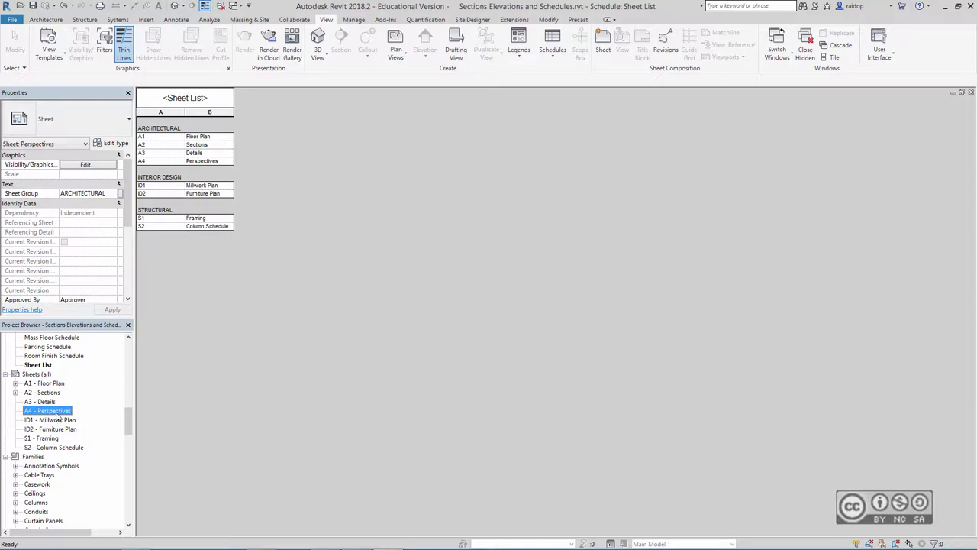
pyautogui.rightClick(51, 414)
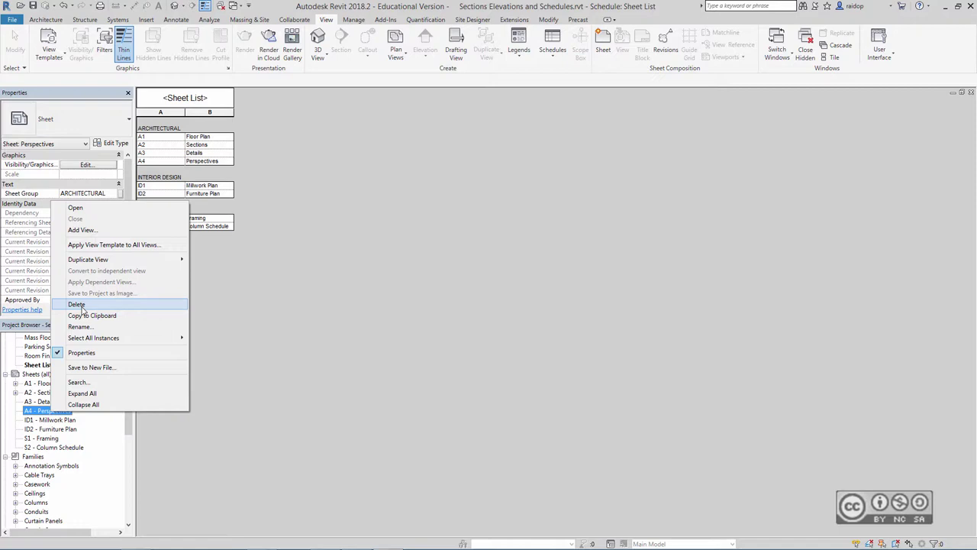
pyautogui.click(77, 304)
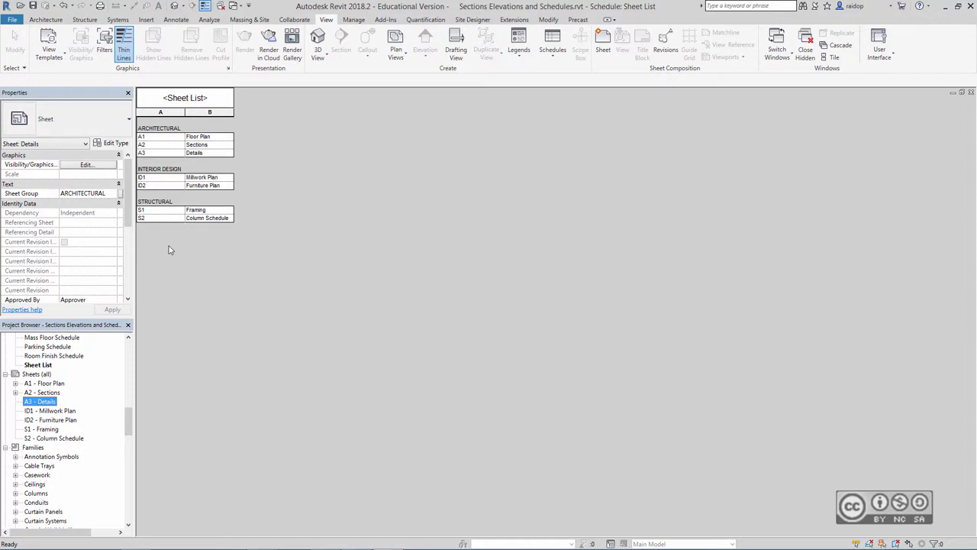
pyautogui.scroll(5, 129, 414)
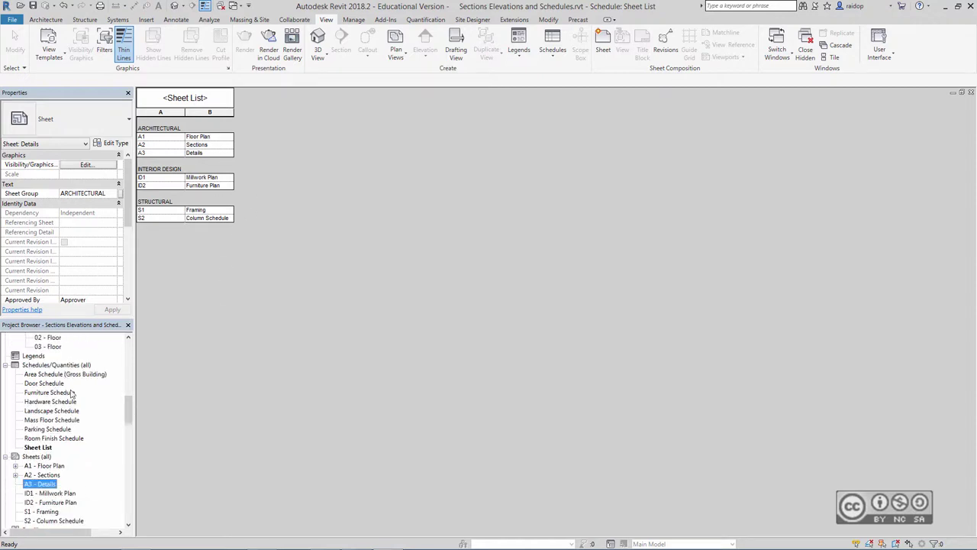
# Rename the Sheet List schedule to 'Index to Drawings' in the Project Browser
pyautogui.rightClick(36, 448)
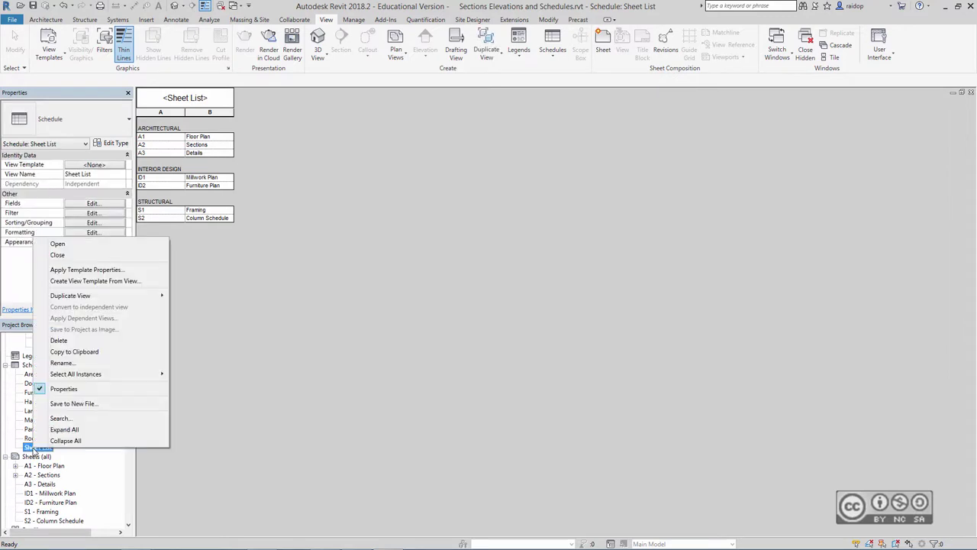
pyautogui.click(81, 364)
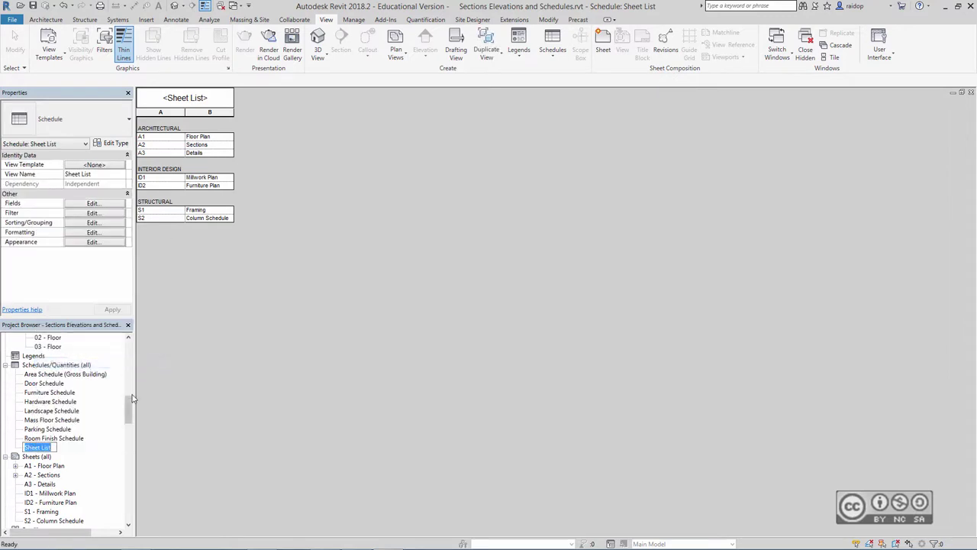
pyautogui.write('Index to ')
pyautogui.write('Drawings')
pyautogui.press('Return')
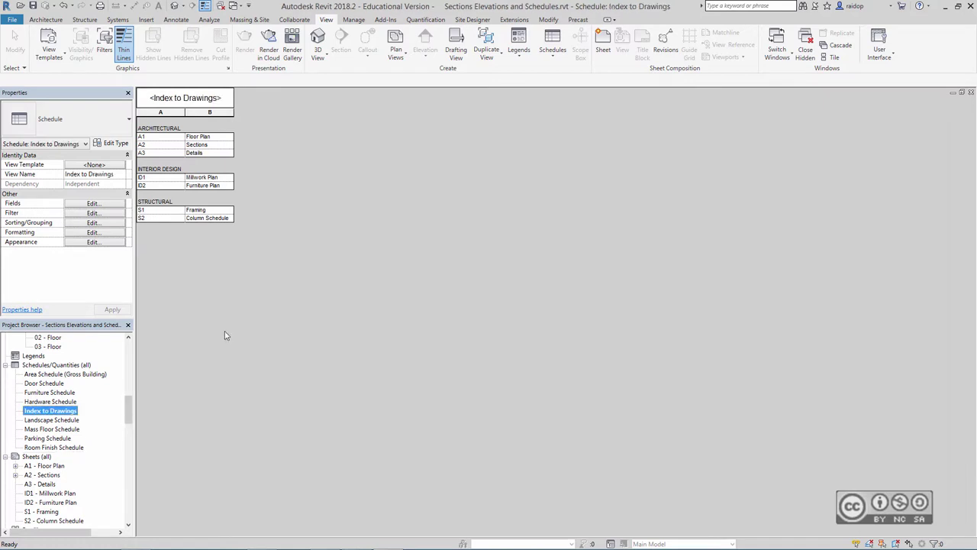